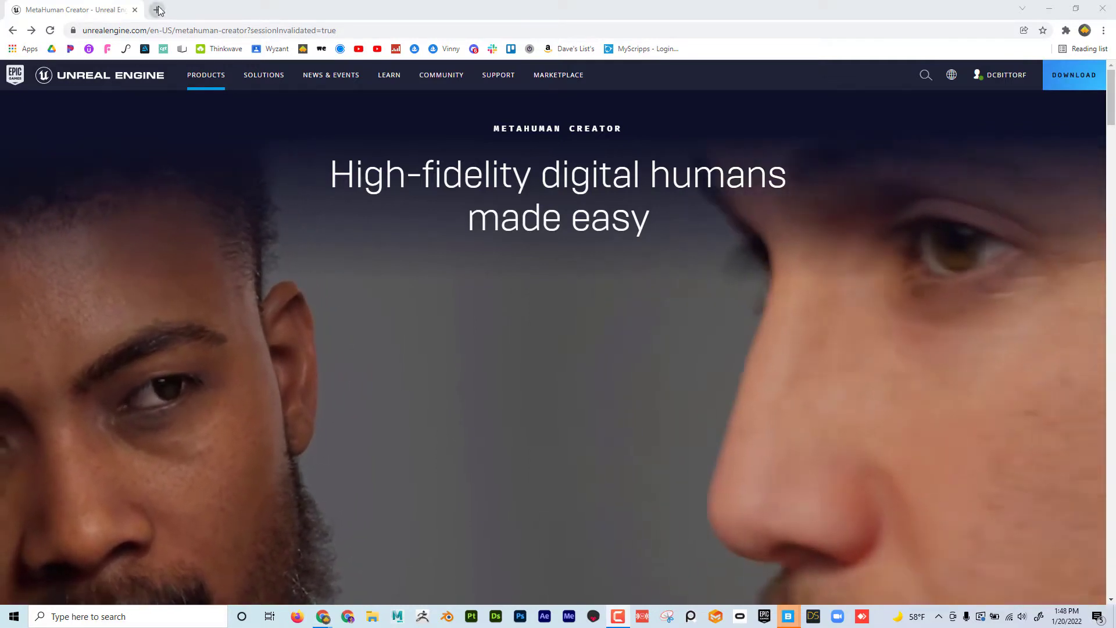
Step: Bring the Quixel browser window to full screen and go to the quixel.com home page
{"action": "left_click_drag", "start_coordinate": [1113, 21], "coordinate": [329, 51]}
{"action": "left_click", "coordinate": [917, 49]}
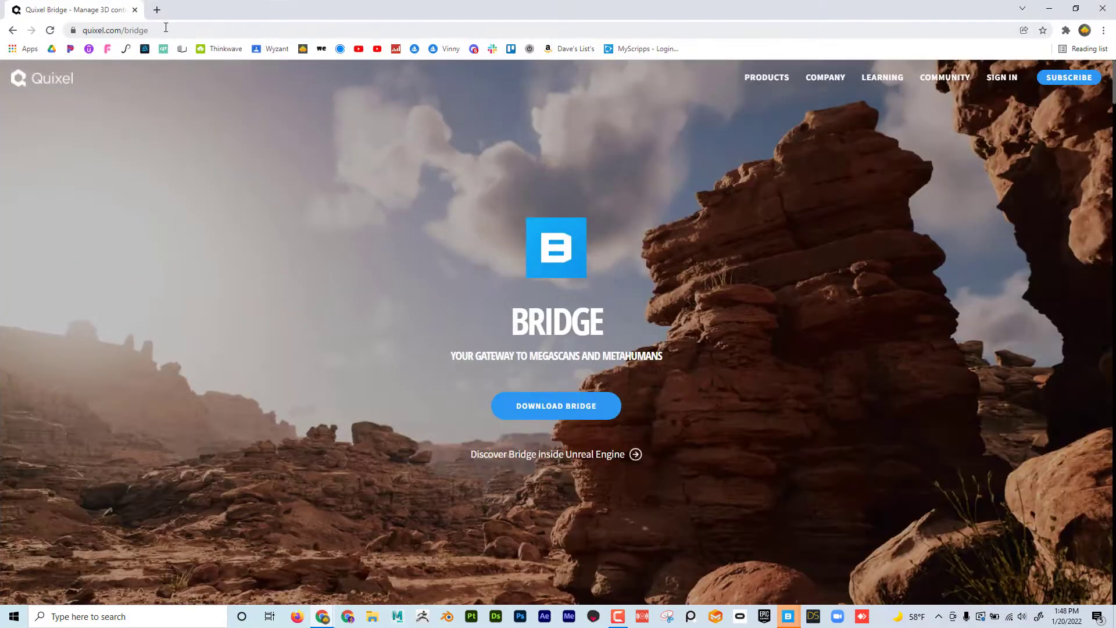
{"action": "left_click_drag", "start_coordinate": [83, 30], "coordinate": [207, 31]}
{"action": "key", "text": "BackSpace"}
{"action": "key", "text": "Return"}
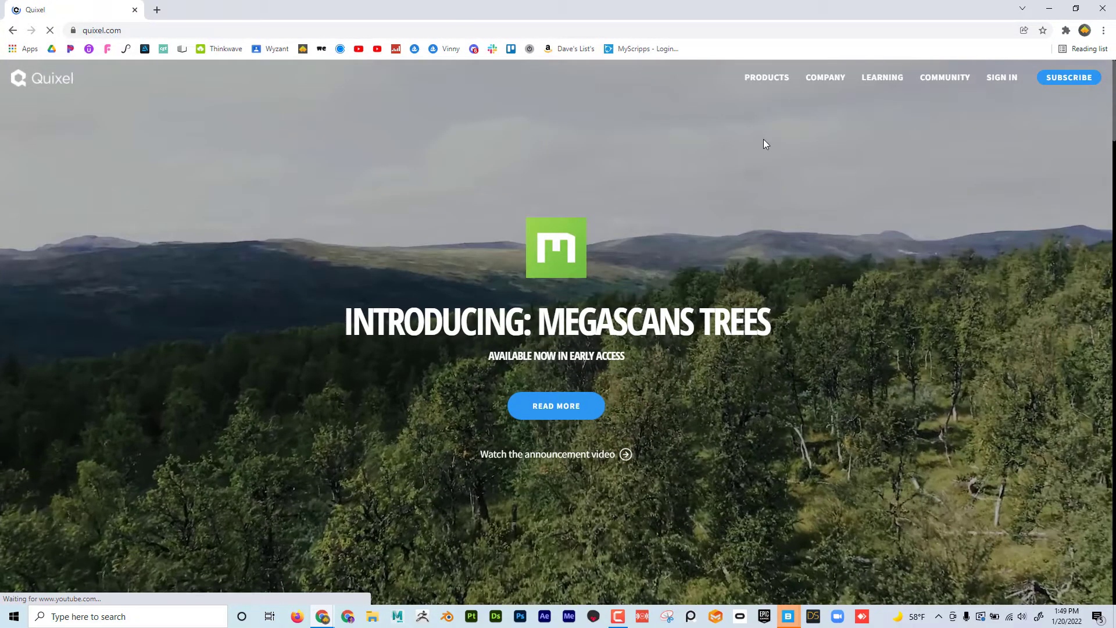
Step: Open the Bridge product page from Quixel's product list and close that browser window
{"action": "mouse_move", "coordinate": [767, 81]}
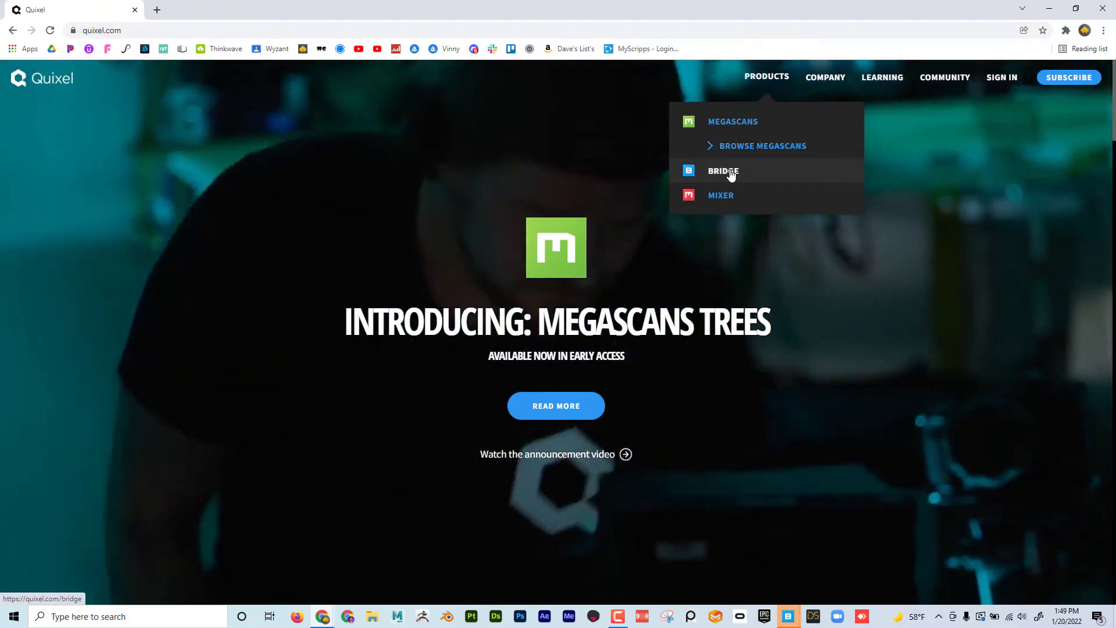
{"action": "left_click", "coordinate": [730, 173]}
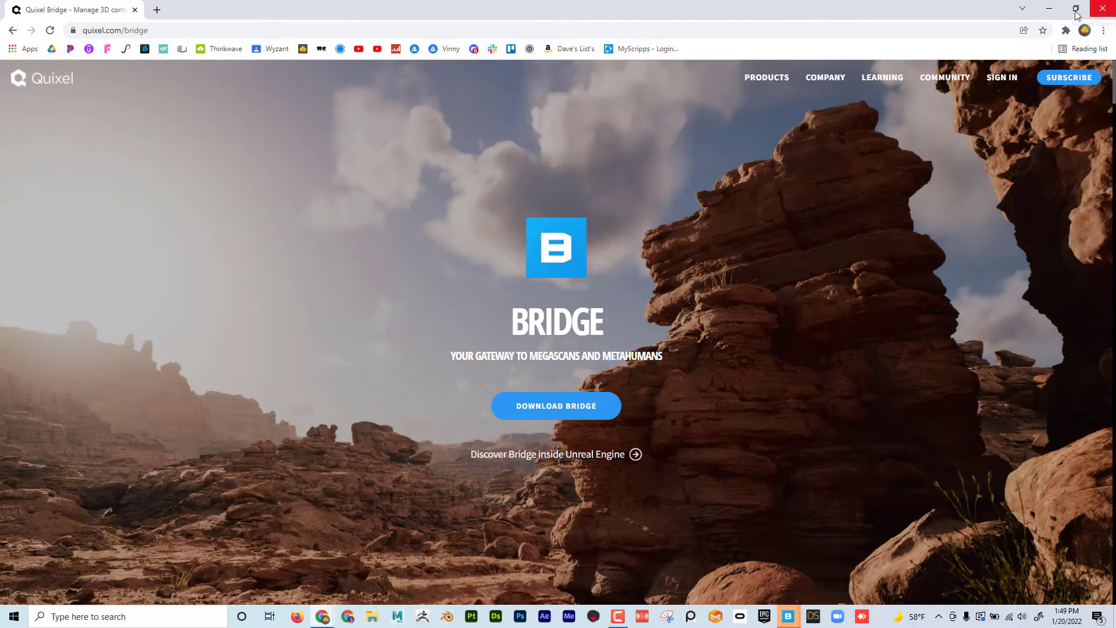
{"action": "left_click", "coordinate": [1100, 10]}
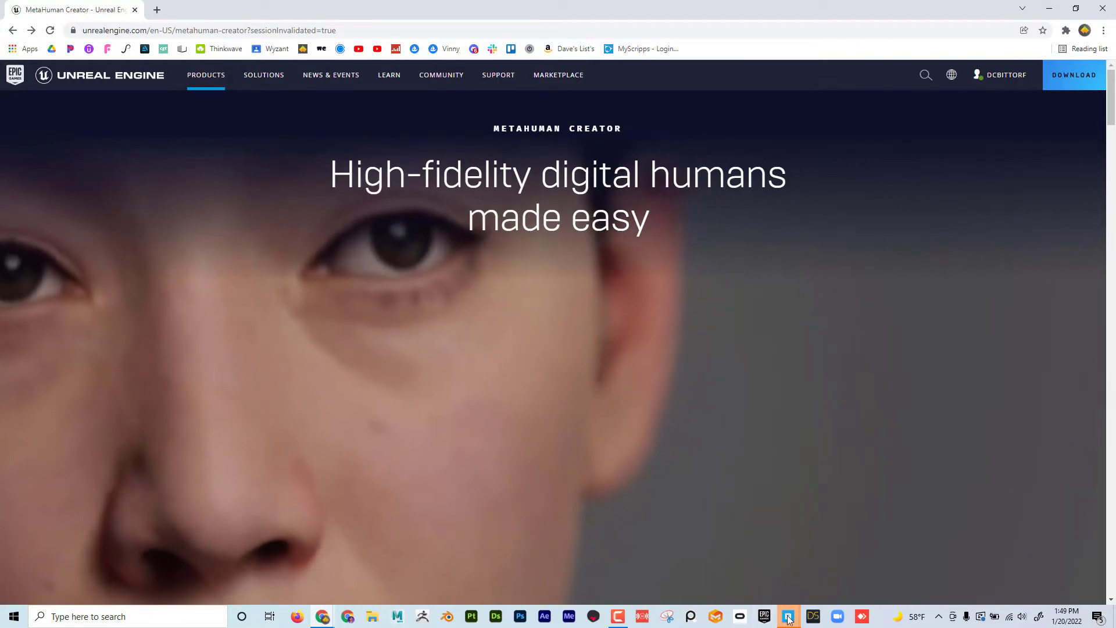
Step: Close the duplicate Quixel Bridge window and switch to the remaining Quixel Bridge window
{"action": "mouse_move", "coordinate": [787, 616]}
{"action": "mouse_move", "coordinate": [750, 535]}
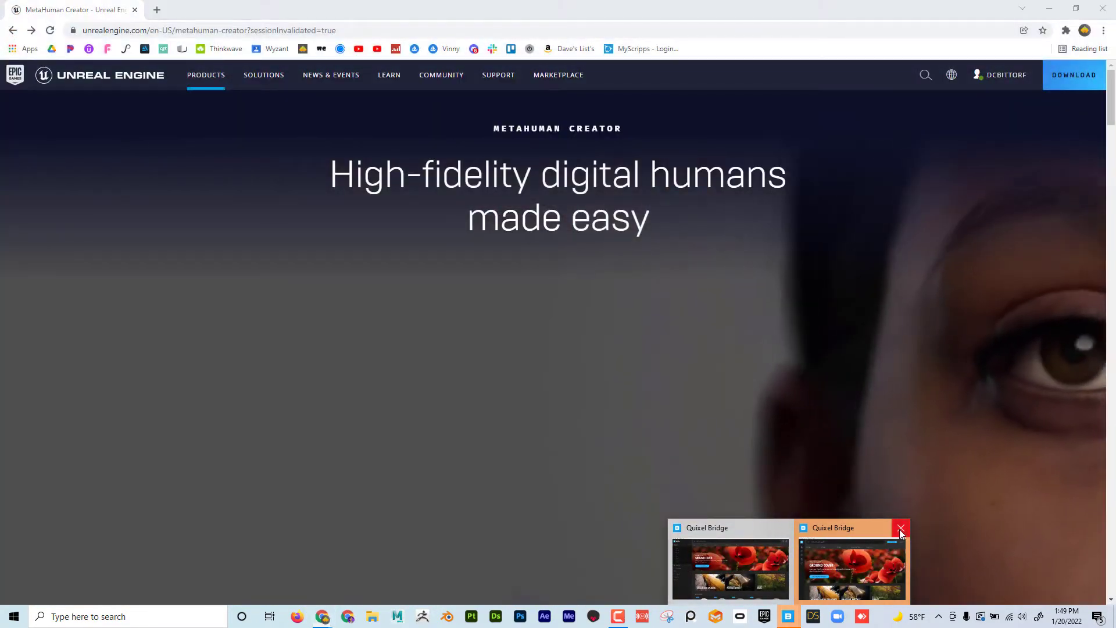
{"action": "left_click", "coordinate": [900, 528]}
{"action": "left_click", "coordinate": [774, 540]}
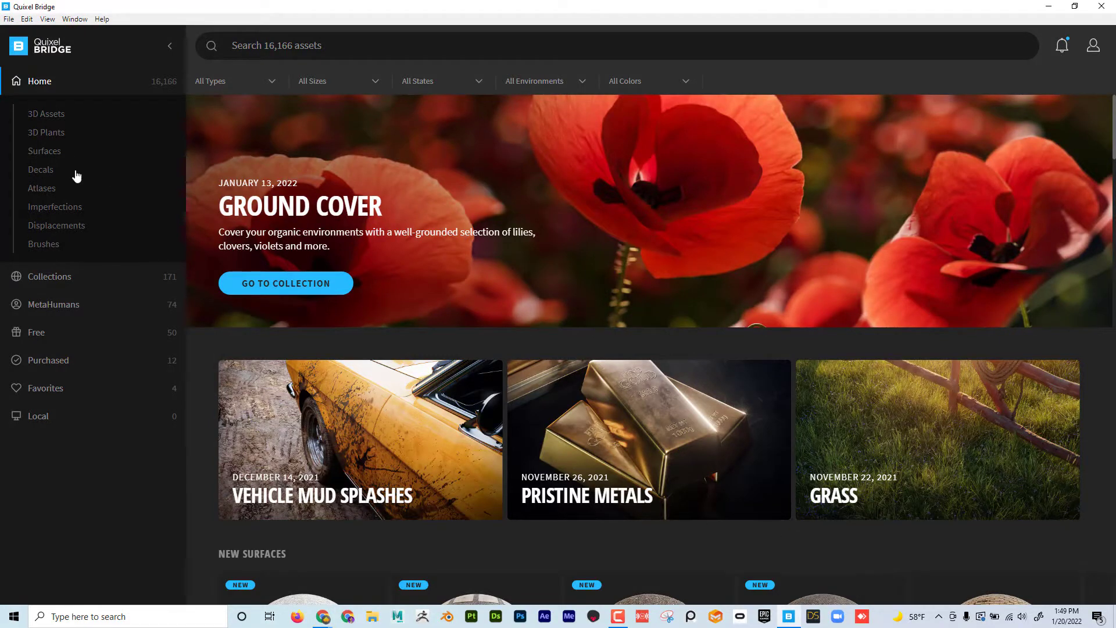
Step: Open the 3D Assets category and look through its asset categories and models
{"action": "left_click", "coordinate": [52, 116]}
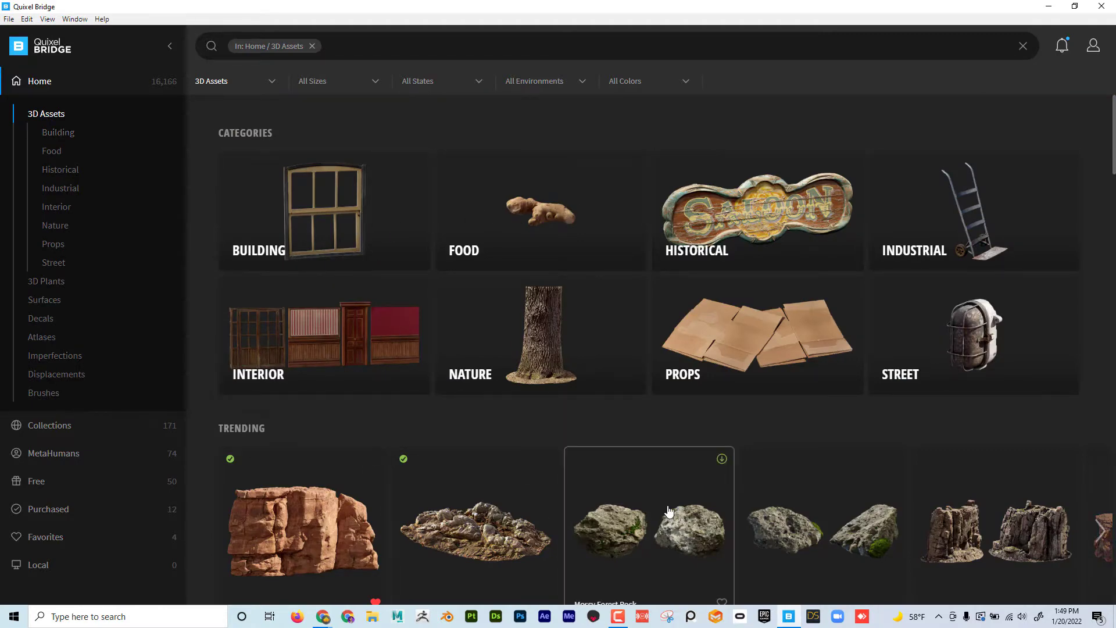
{"action": "scroll", "coordinate": [665, 506], "scroll_direction": "down", "scroll_amount": 5}
{"action": "scroll", "coordinate": [665, 506], "scroll_direction": "down", "scroll_amount": 5}
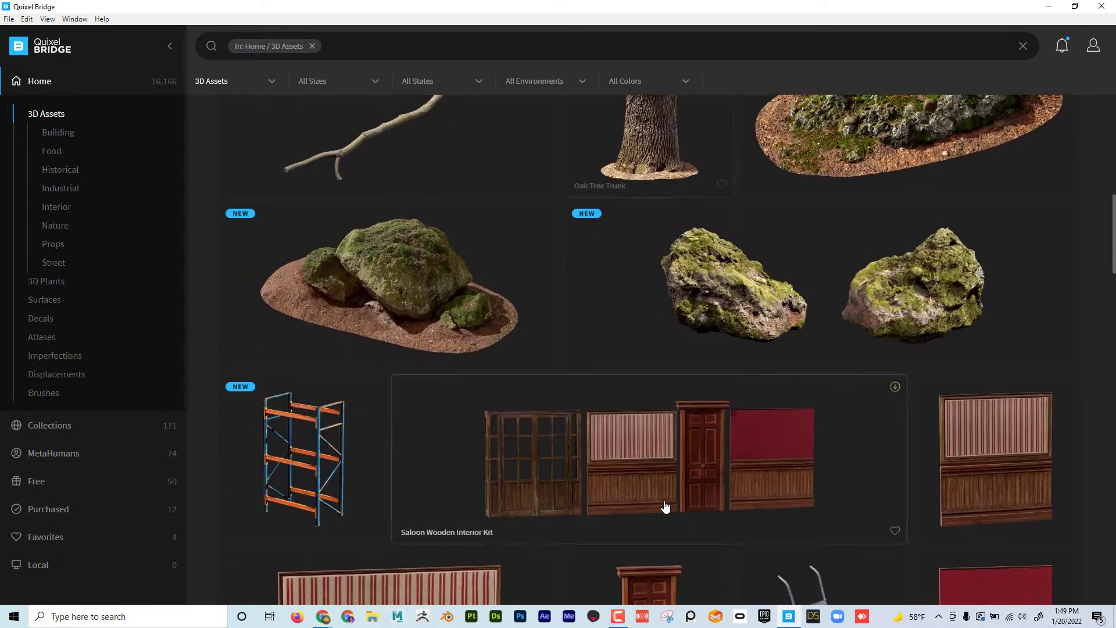
{"action": "scroll", "coordinate": [666, 506], "scroll_direction": "up", "scroll_amount": 10}
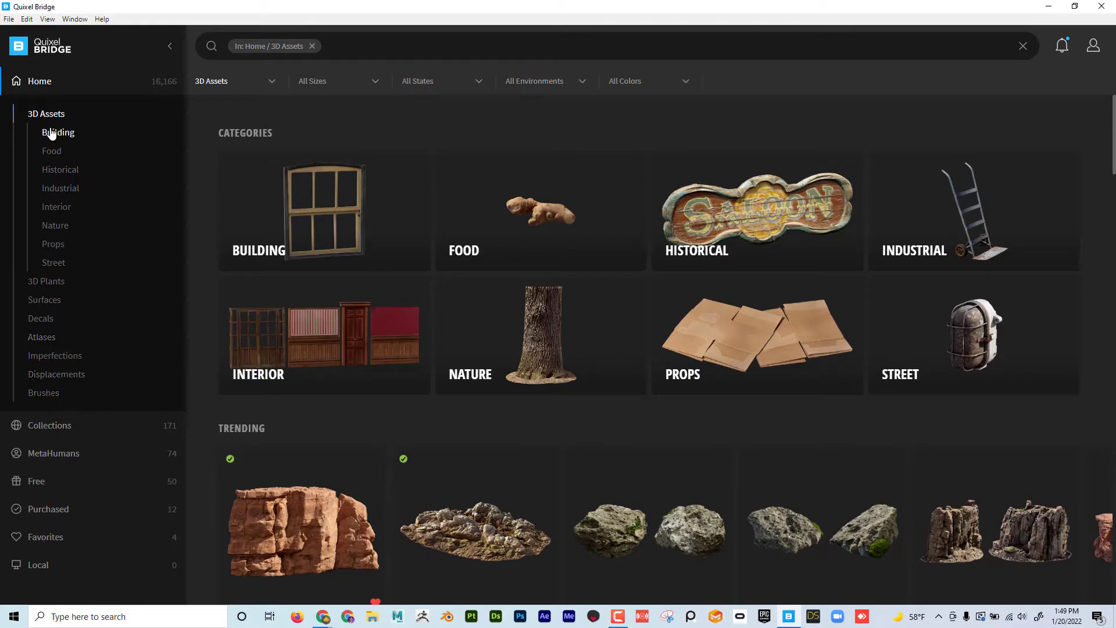
Step: Open the MetaHumans section and look over the characters in My MetaHumans
{"action": "left_click", "coordinate": [39, 456]}
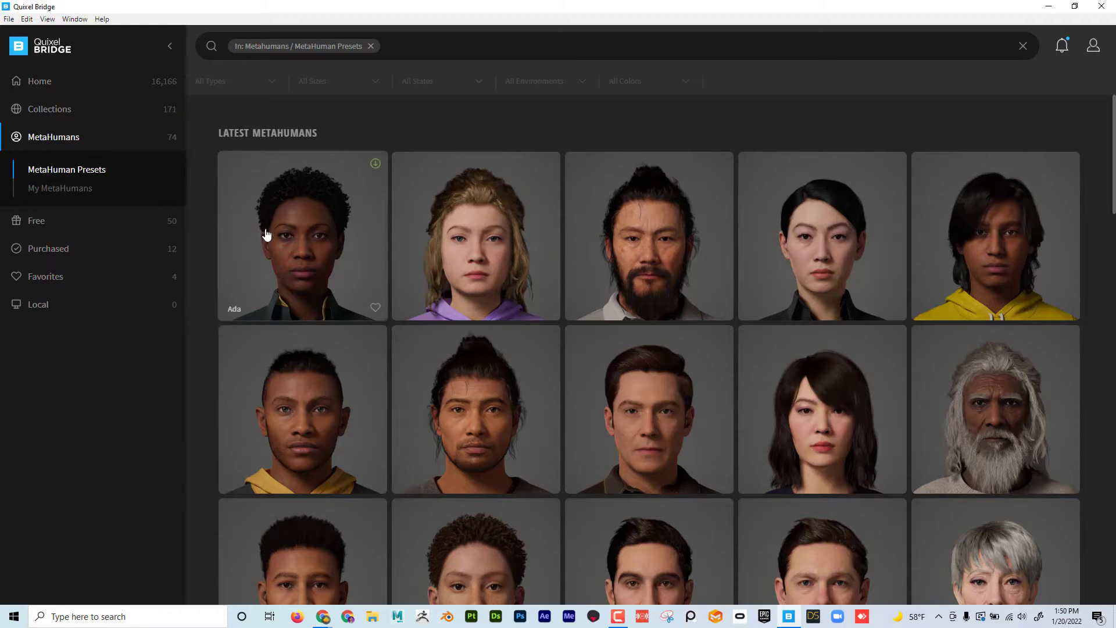
{"action": "left_click", "coordinate": [79, 191]}
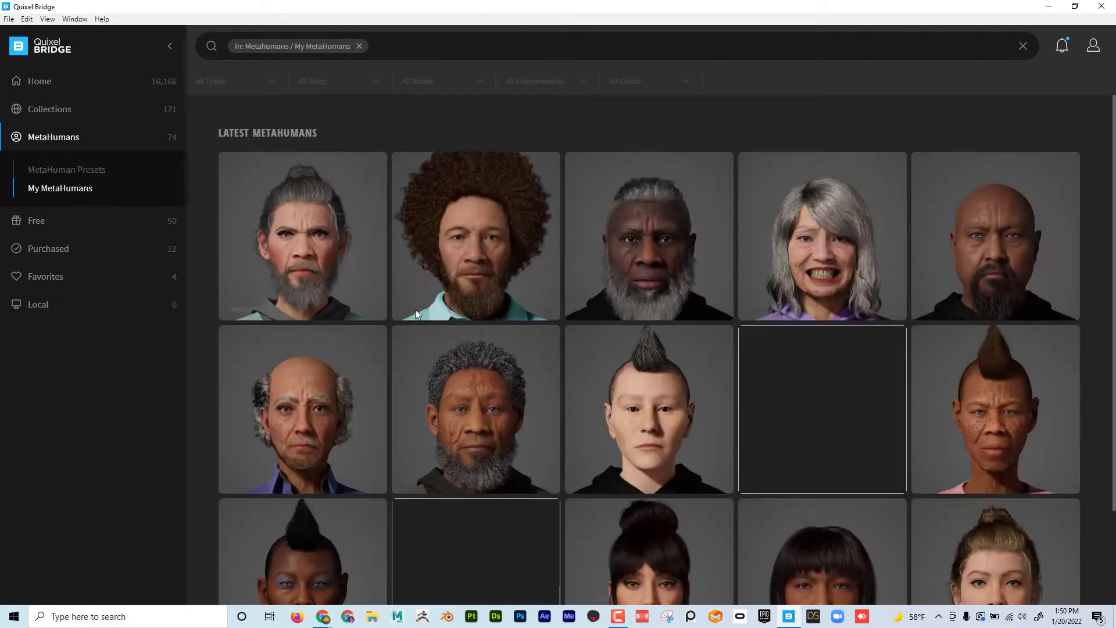
{"action": "scroll", "coordinate": [531, 351], "scroll_direction": "down", "scroll_amount": 2}
{"action": "scroll", "coordinate": [558, 347], "scroll_direction": "up", "scroll_amount": 2}
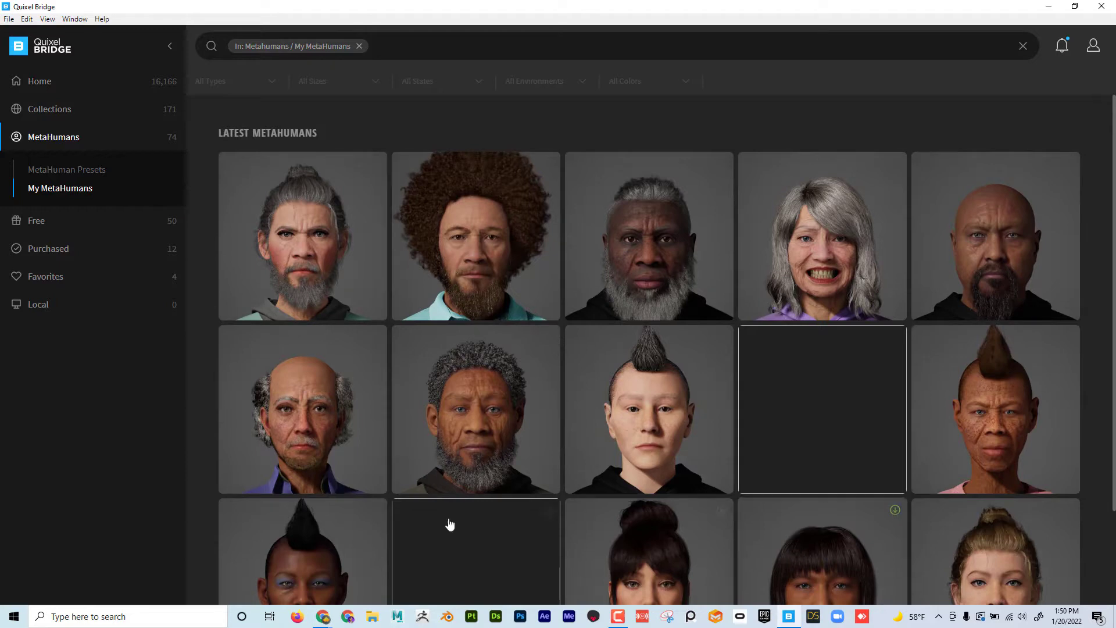
Step: Open the MetaHuman Presets and look through the whole collection of preset characters
{"action": "left_click", "coordinate": [72, 174]}
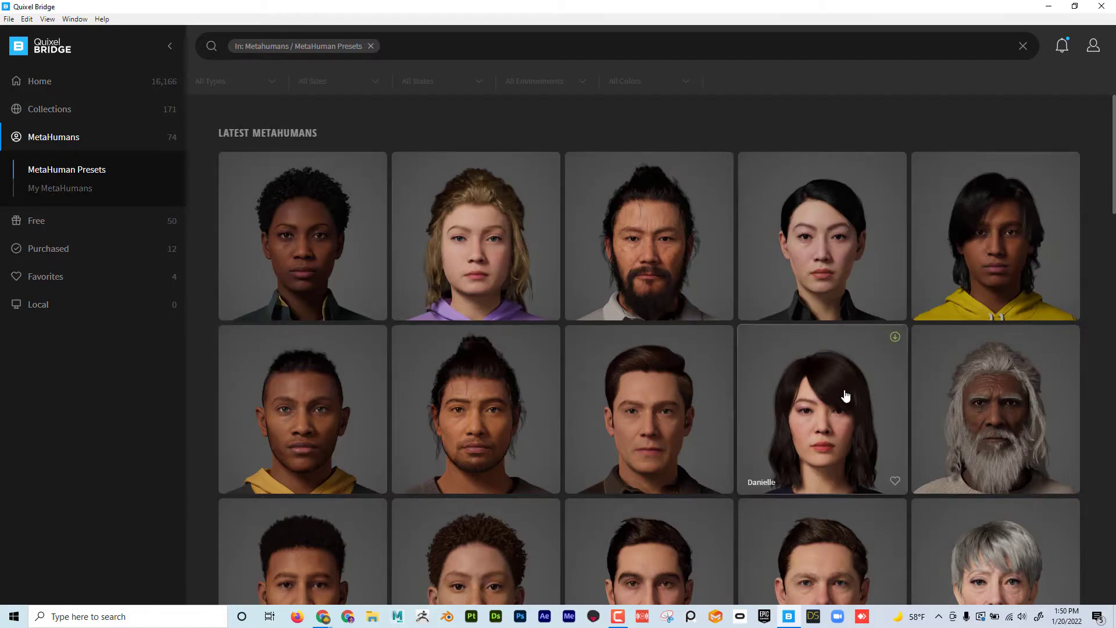
{"action": "scroll", "coordinate": [845, 395], "scroll_direction": "down", "scroll_amount": 8}
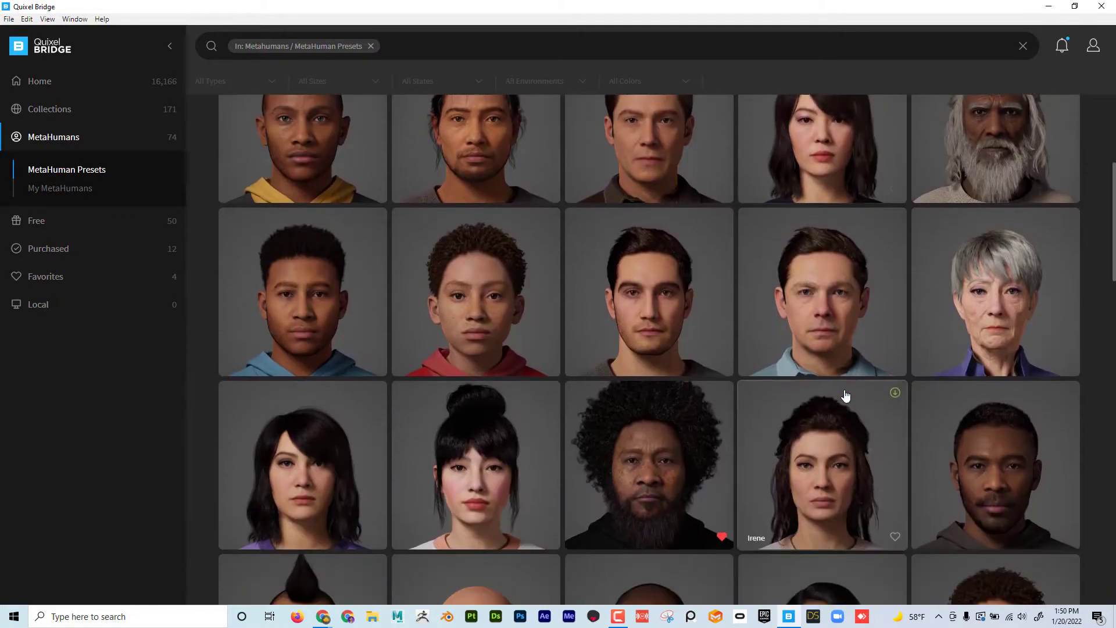
{"action": "scroll", "coordinate": [845, 396], "scroll_direction": "down", "scroll_amount": 5}
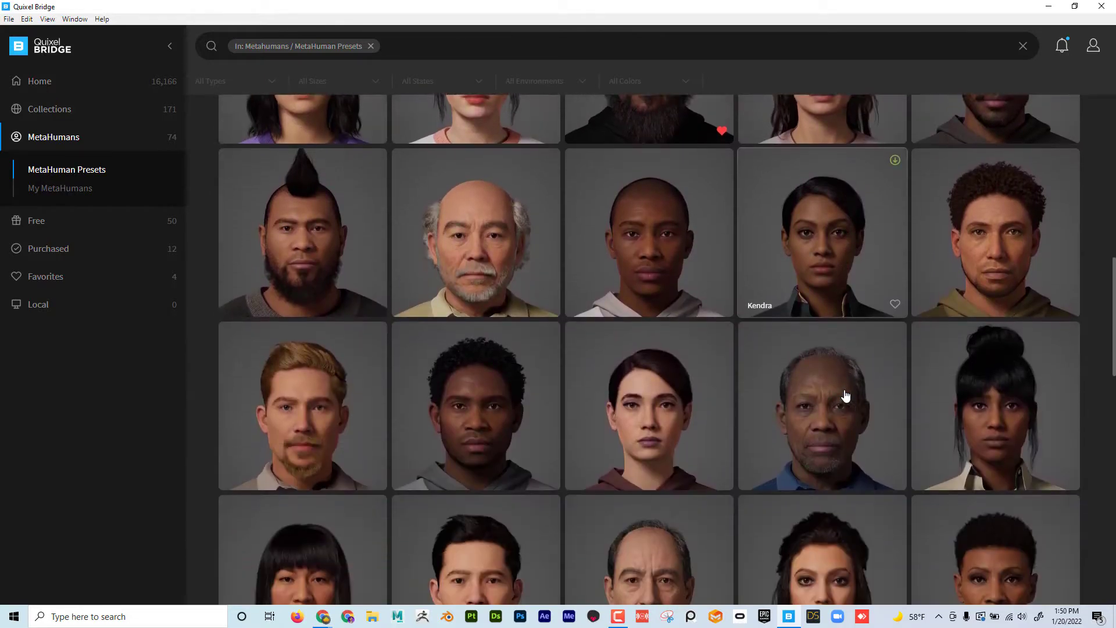
{"action": "scroll", "coordinate": [846, 396], "scroll_direction": "down", "scroll_amount": 9}
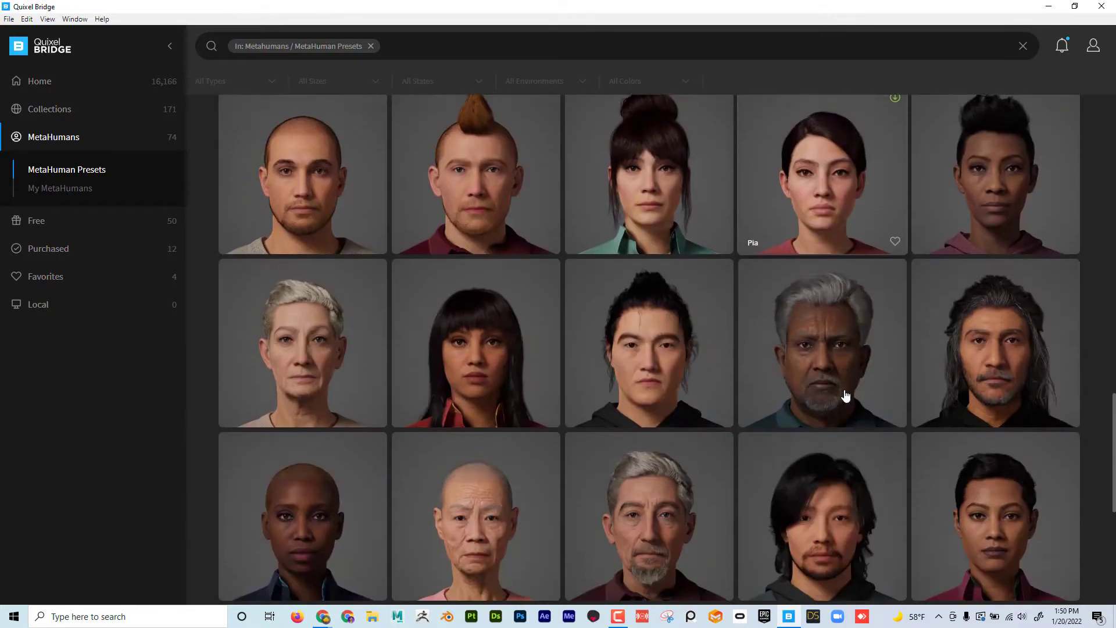
{"action": "scroll", "coordinate": [846, 396], "scroll_direction": "down", "scroll_amount": 3}
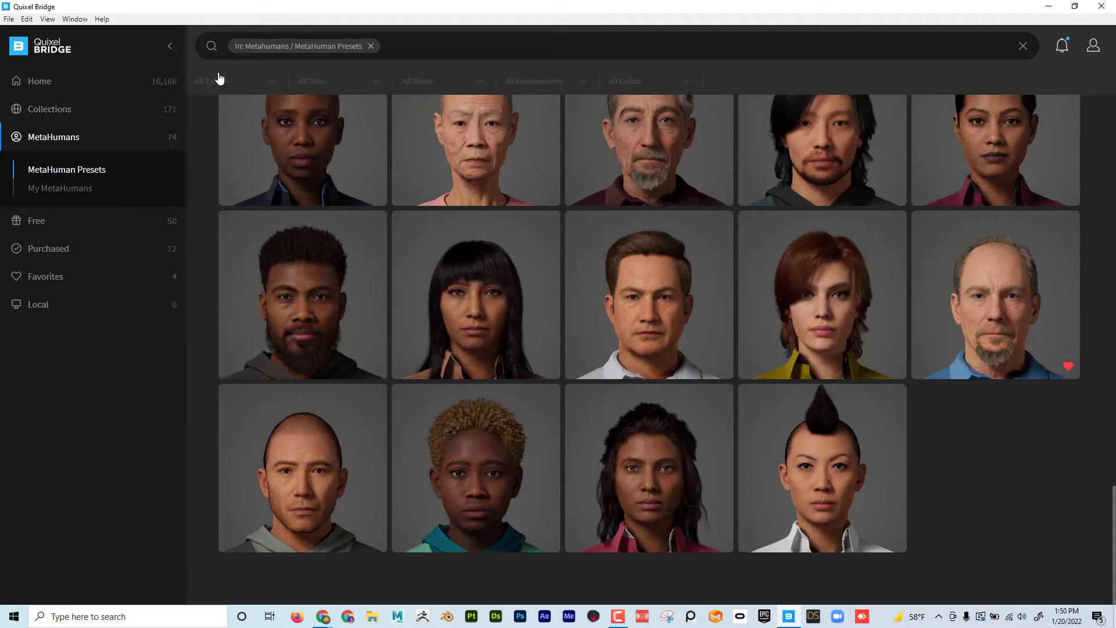
{"action": "scroll", "coordinate": [319, 237], "scroll_direction": "up", "scroll_amount": 4}
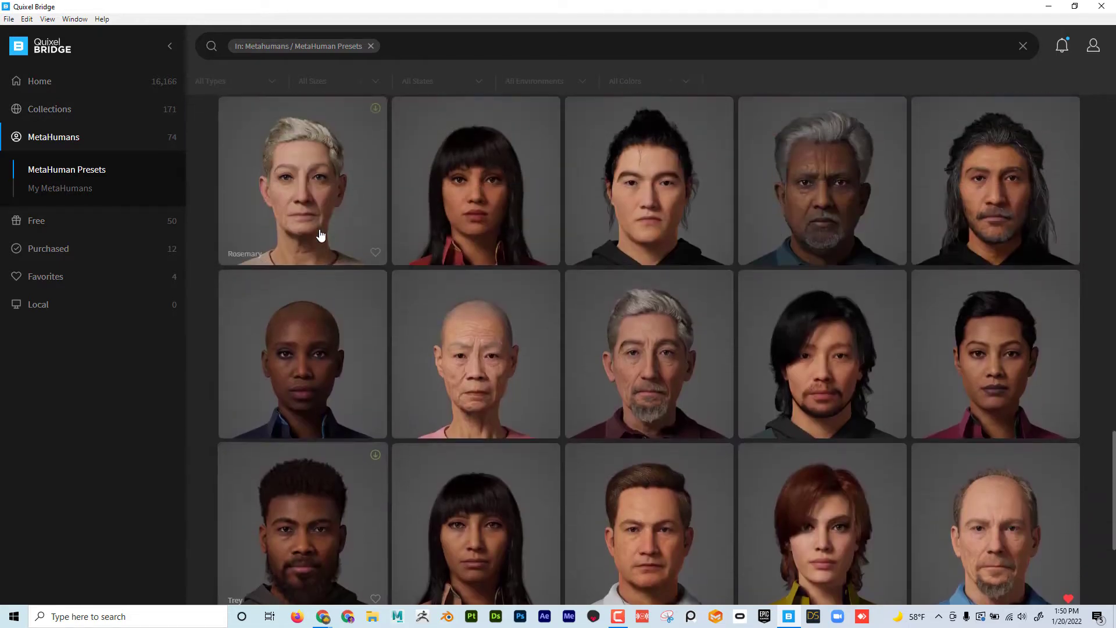
{"action": "scroll", "coordinate": [321, 232], "scroll_direction": "up", "scroll_amount": 8}
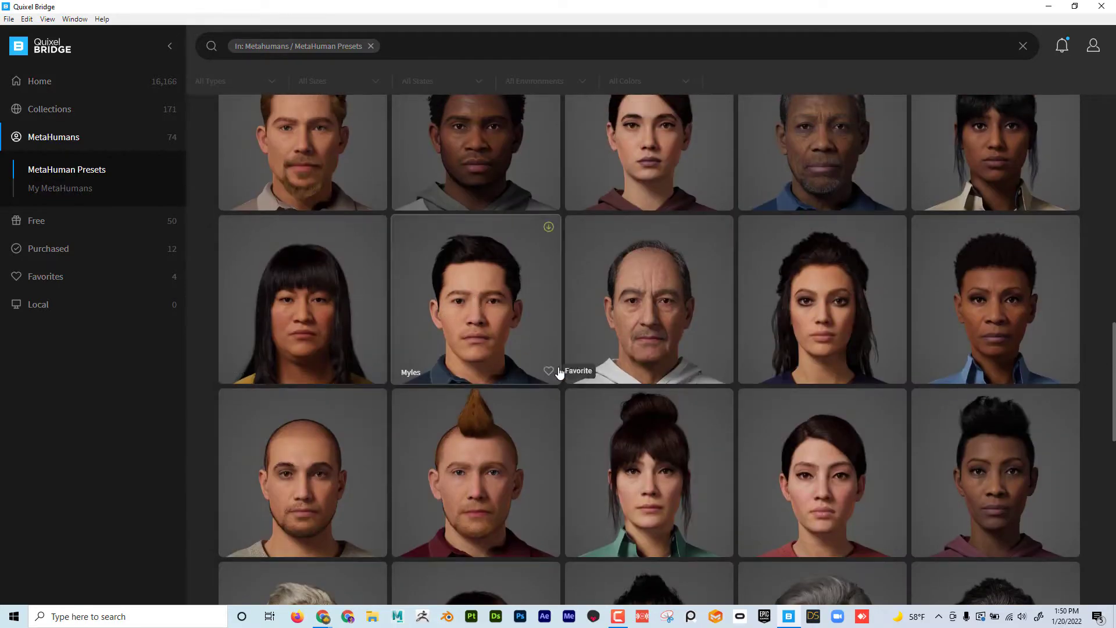
{"action": "scroll", "coordinate": [560, 372], "scroll_direction": "up", "scroll_amount": 3}
{"action": "scroll", "coordinate": [560, 372], "scroll_direction": "up", "scroll_amount": 7}
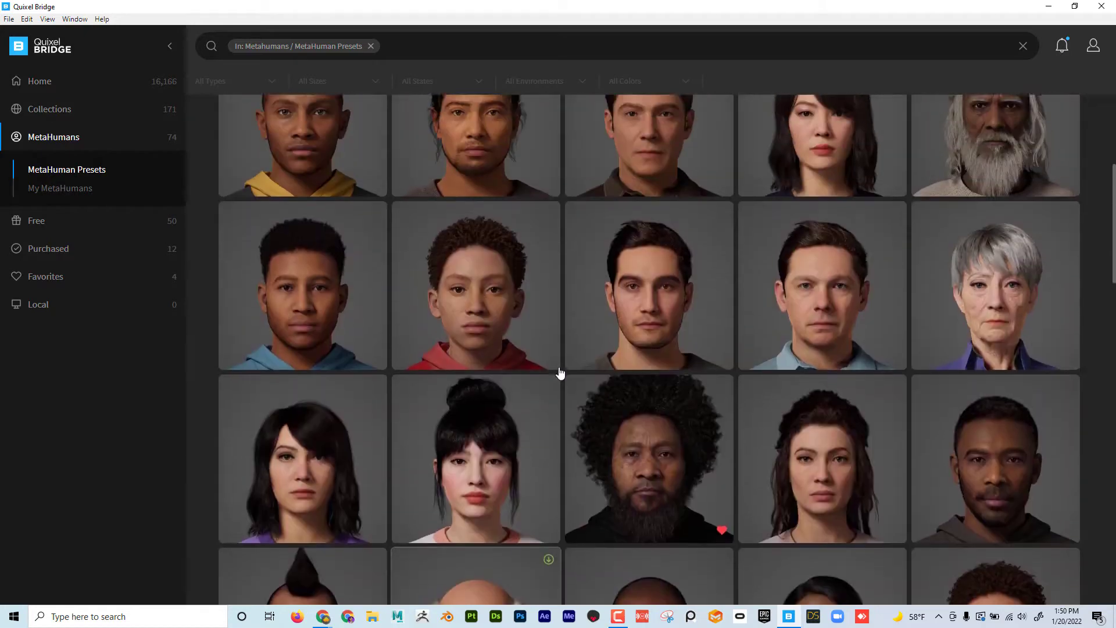
{"action": "scroll", "coordinate": [560, 372], "scroll_direction": "up", "scroll_amount": 3}
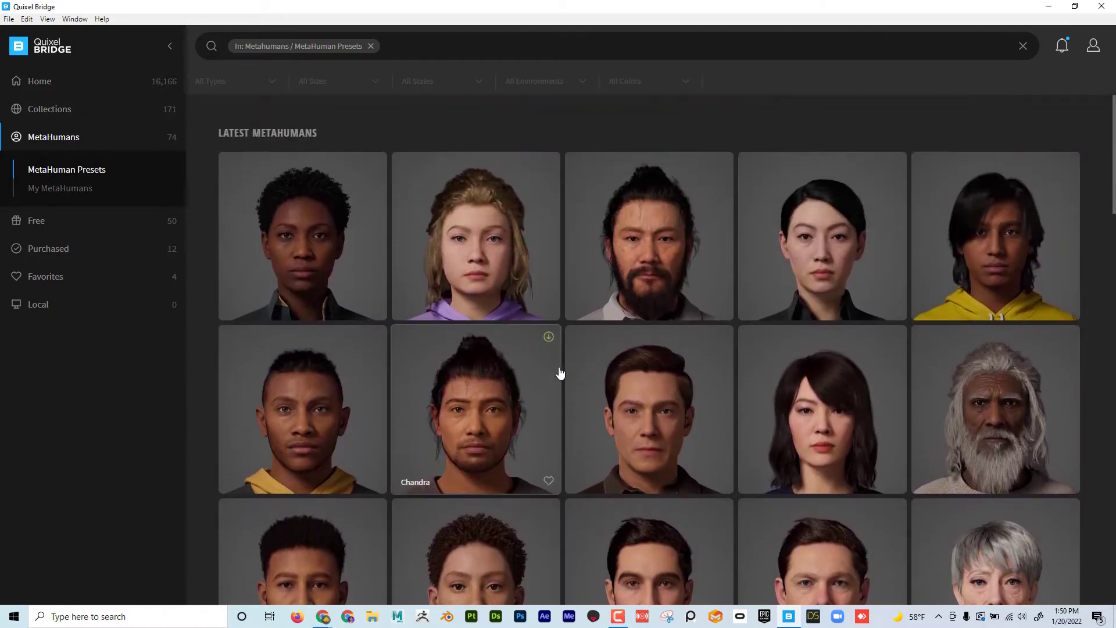
Step: Select the Hudson MetaHuman preset and launch MetaHuman Creator with it
{"action": "scroll", "coordinate": [560, 372], "scroll_direction": "down", "scroll_amount": 6}
{"action": "scroll", "coordinate": [587, 373], "scroll_direction": "down", "scroll_amount": 1}
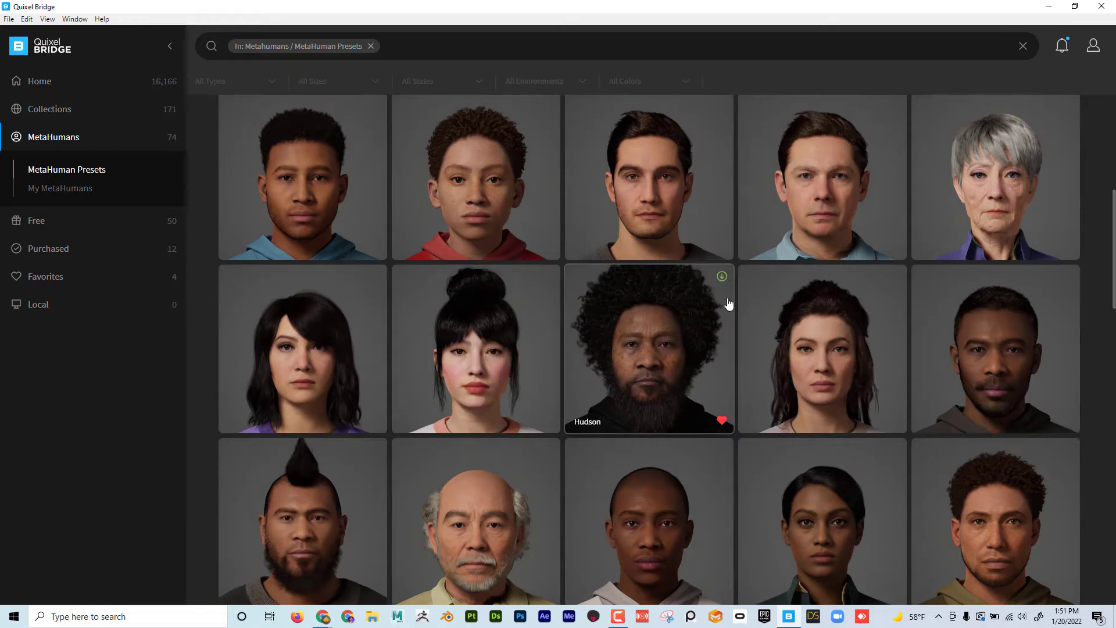
{"action": "left_click", "coordinate": [721, 420]}
{"action": "left_click", "coordinate": [651, 358]}
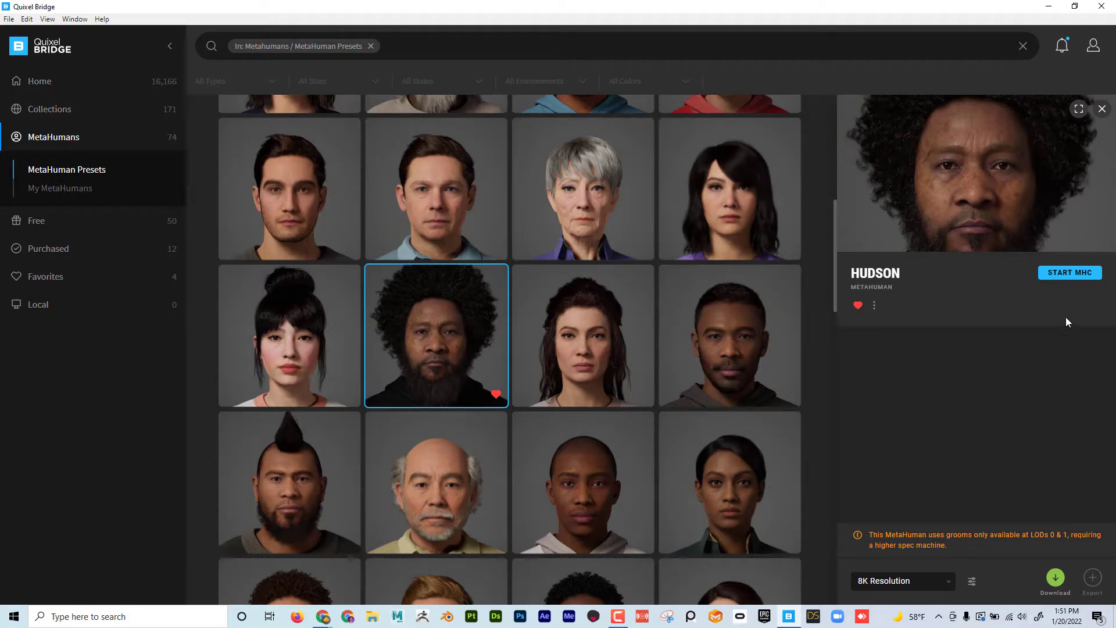
{"action": "left_click", "coordinate": [1080, 280]}
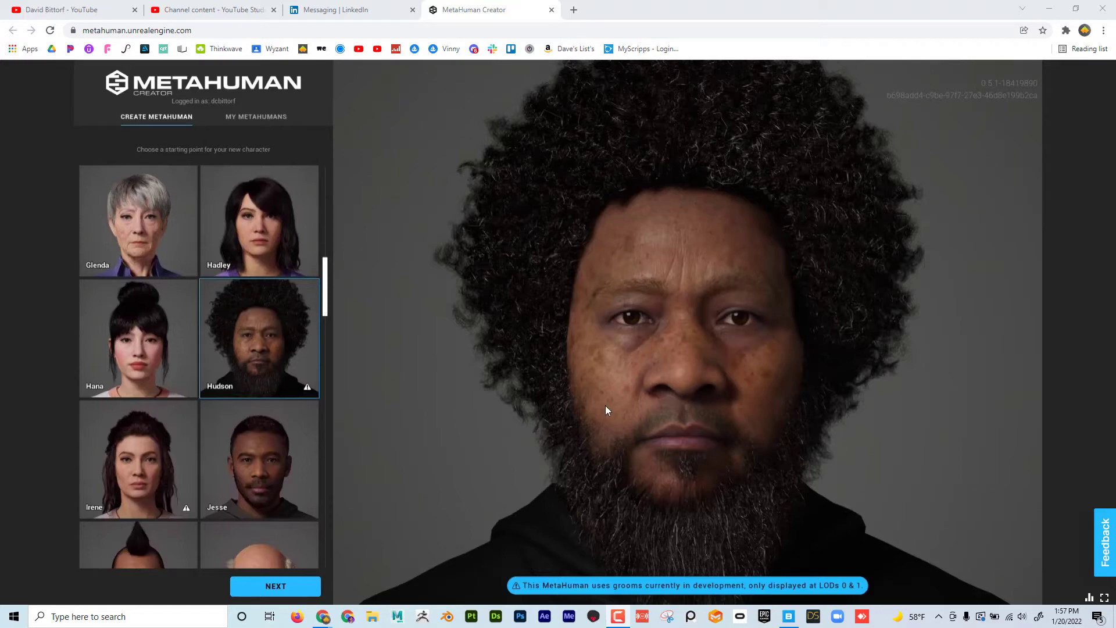
Step: Look through the starting characters and examine Hudson's skin, eyes, hair and beard up close and from an angle
{"action": "left_click_drag", "start_coordinate": [329, 283], "coordinate": [329, 177]}
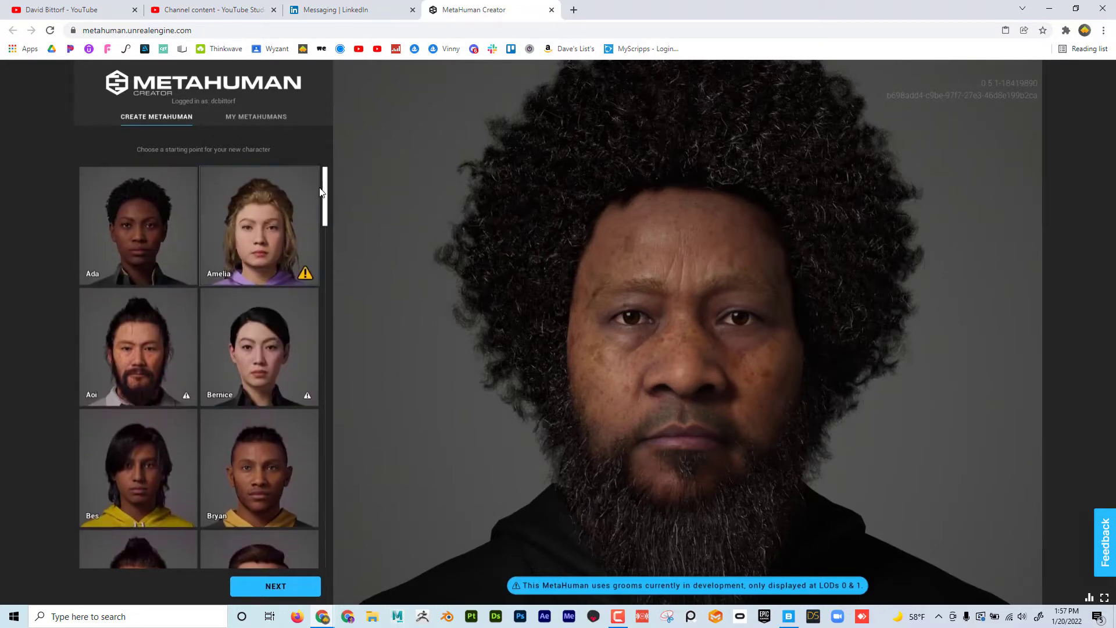
{"action": "left_click_drag", "start_coordinate": [326, 201], "coordinate": [328, 286]}
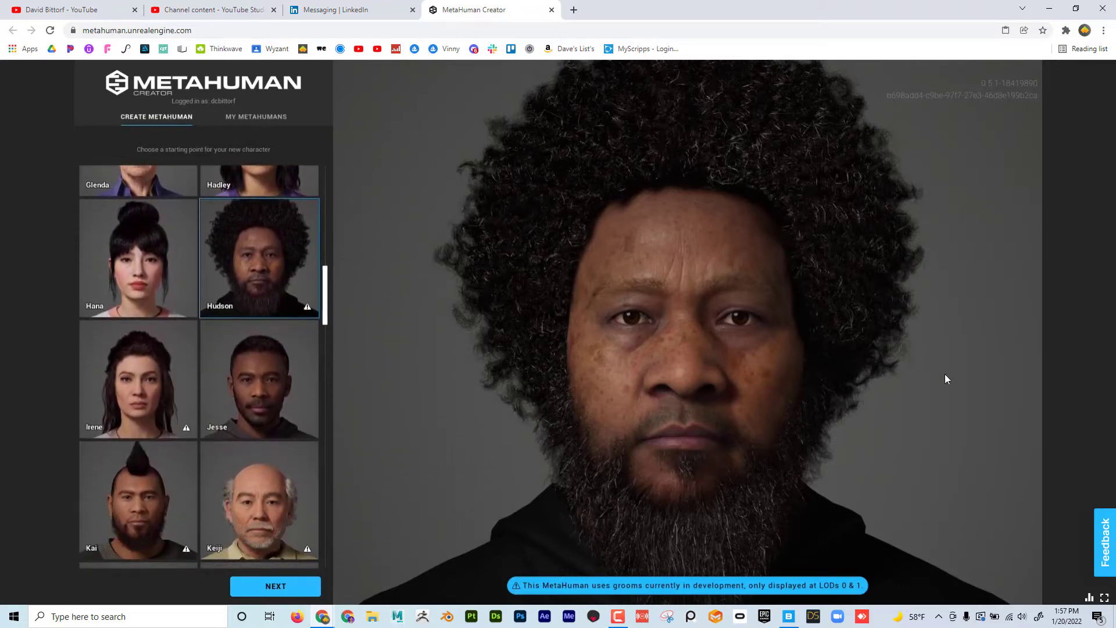
{"action": "left_click_drag", "start_coordinate": [924, 375], "coordinate": [947, 373]}
{"action": "scroll", "coordinate": [946, 372], "scroll_direction": "up", "scroll_amount": 5}
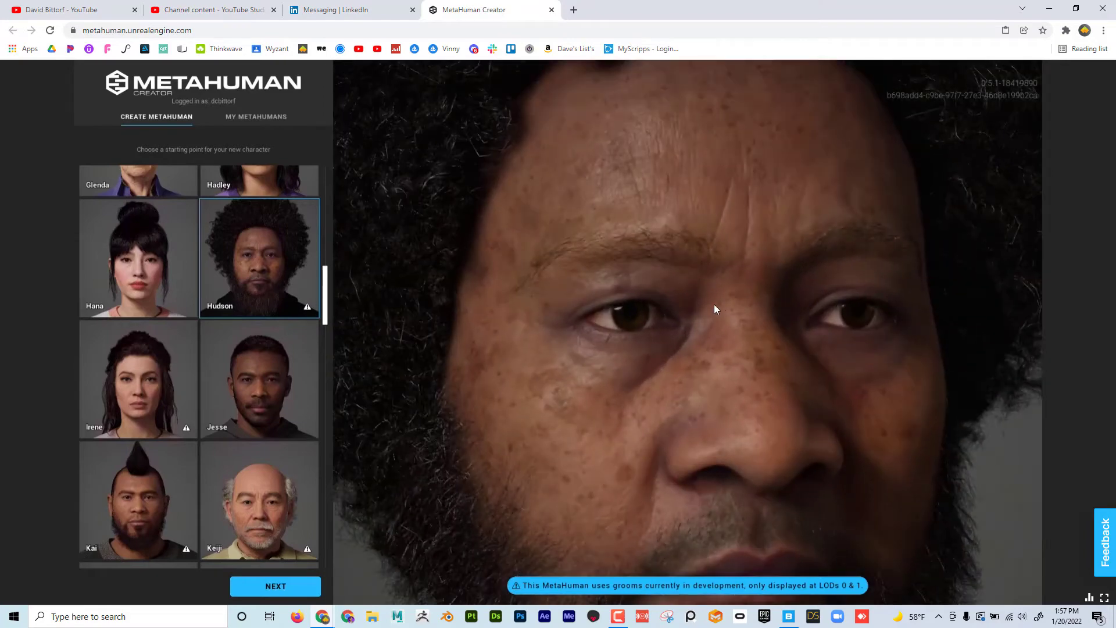
{"action": "scroll", "coordinate": [701, 307], "scroll_direction": "down", "scroll_amount": 5}
{"action": "scroll", "coordinate": [739, 364], "scroll_direction": "up", "scroll_amount": 5}
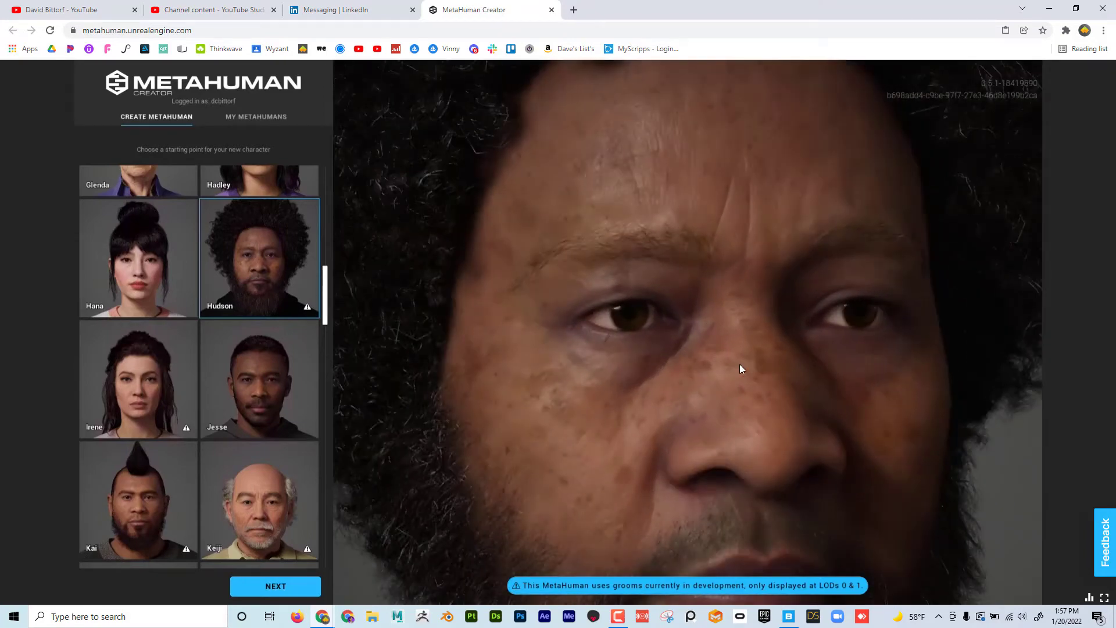
{"action": "scroll", "coordinate": [738, 364], "scroll_direction": "up", "scroll_amount": 3}
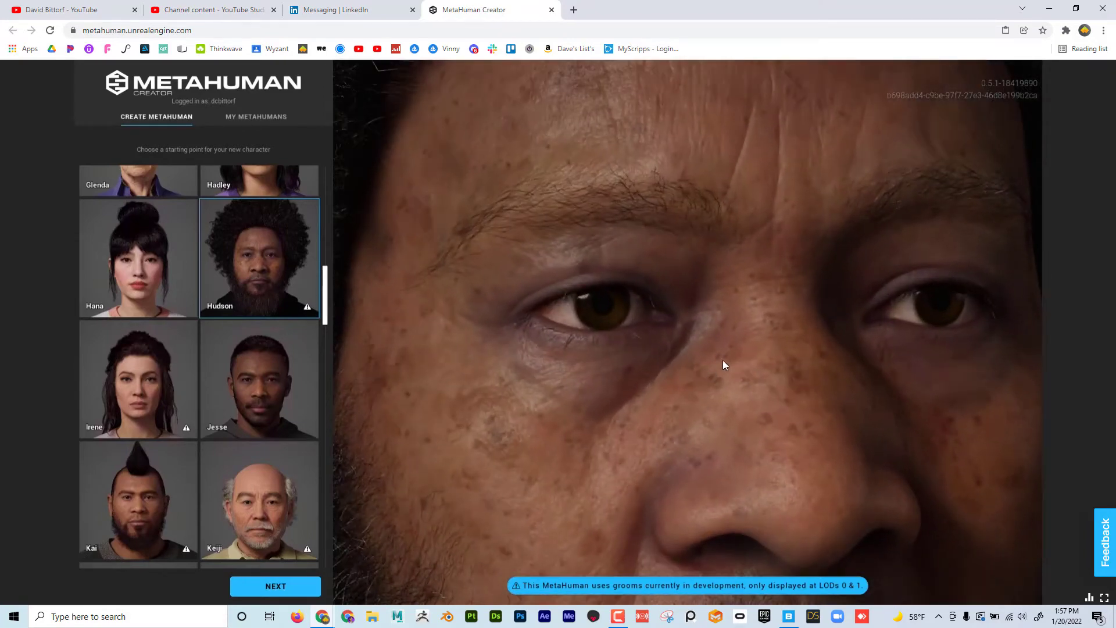
{"action": "middle_click_drag", "start_coordinate": [723, 360], "coordinate": [745, 229]}
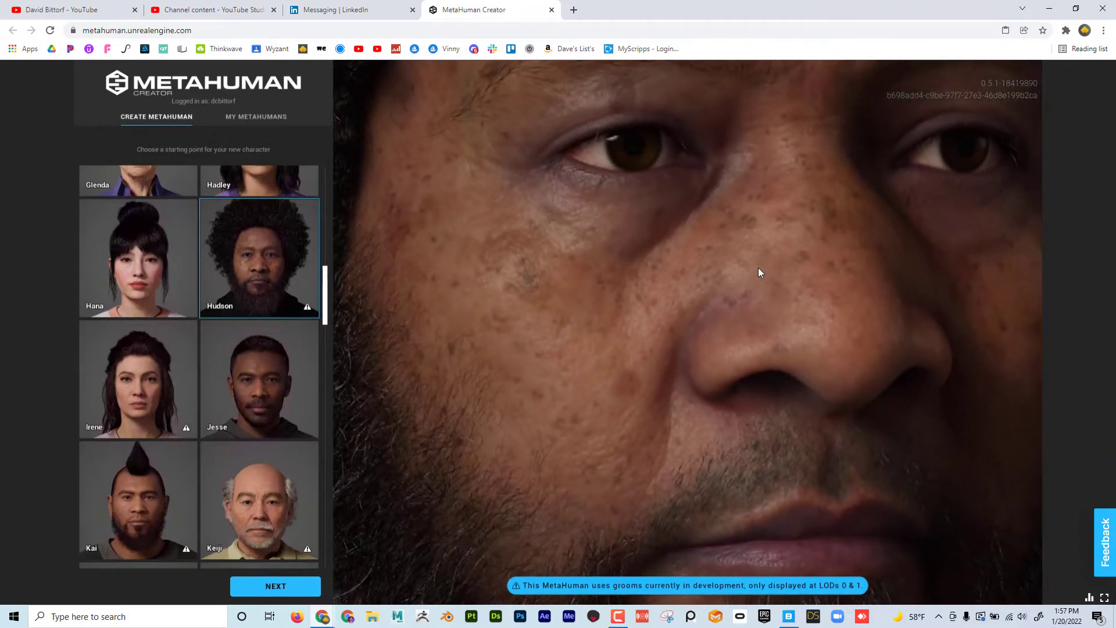
{"action": "scroll", "coordinate": [757, 267], "scroll_direction": "up", "scroll_amount": 2}
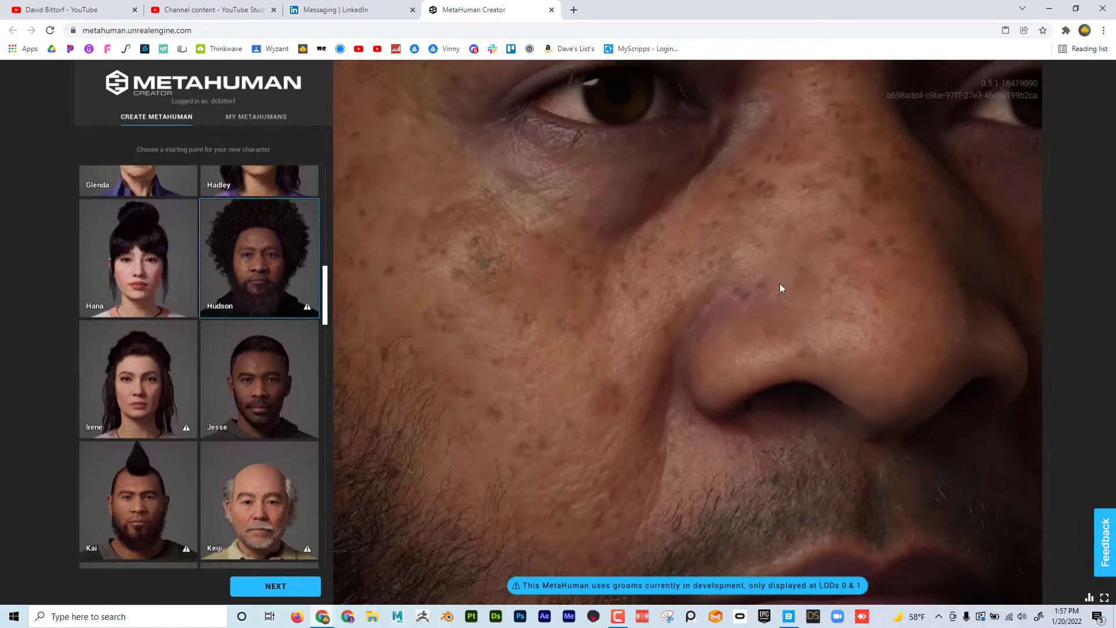
{"action": "scroll", "coordinate": [779, 284], "scroll_direction": "down", "scroll_amount": 5}
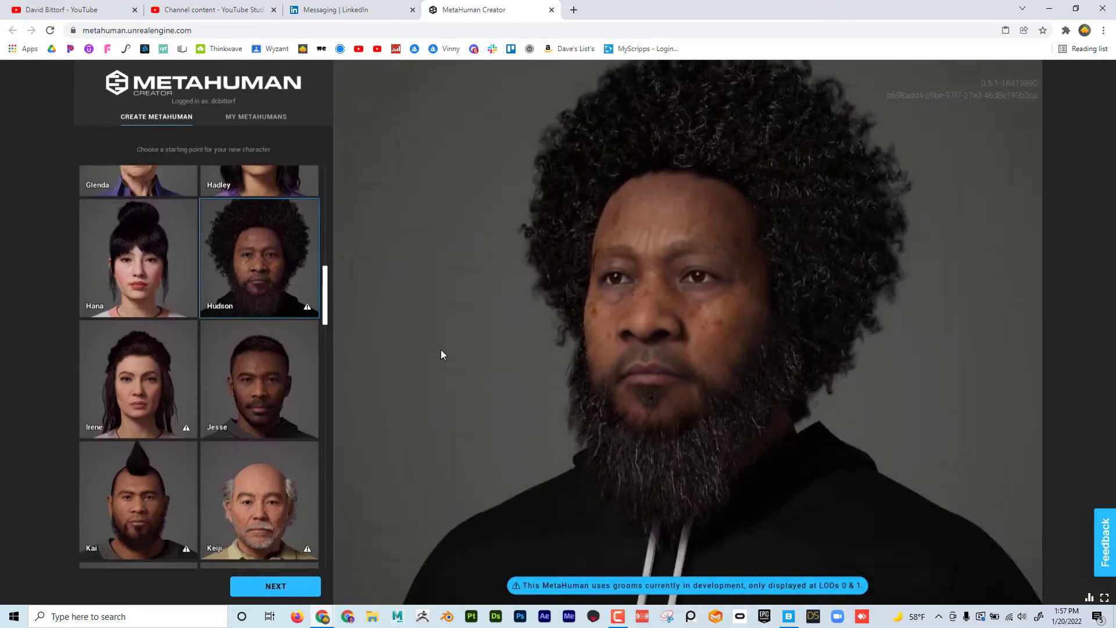
{"action": "scroll", "coordinate": [445, 350], "scroll_direction": "up", "scroll_amount": 5}
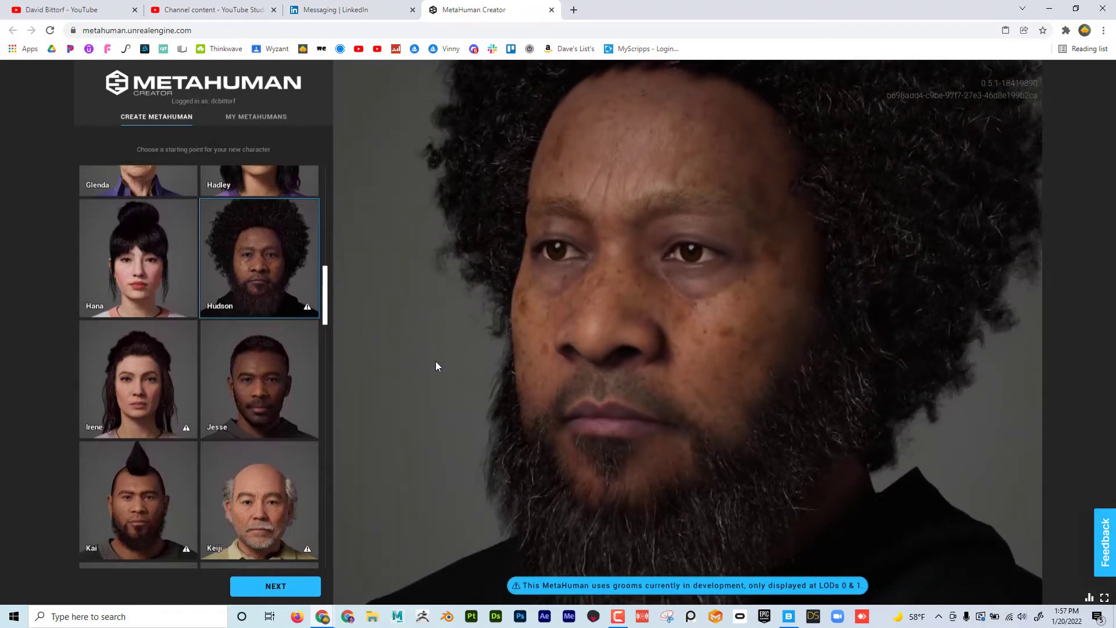
{"action": "scroll", "coordinate": [443, 356], "scroll_direction": "up", "scroll_amount": 5}
{"action": "scroll", "coordinate": [443, 356], "scroll_direction": "down", "scroll_amount": 5}
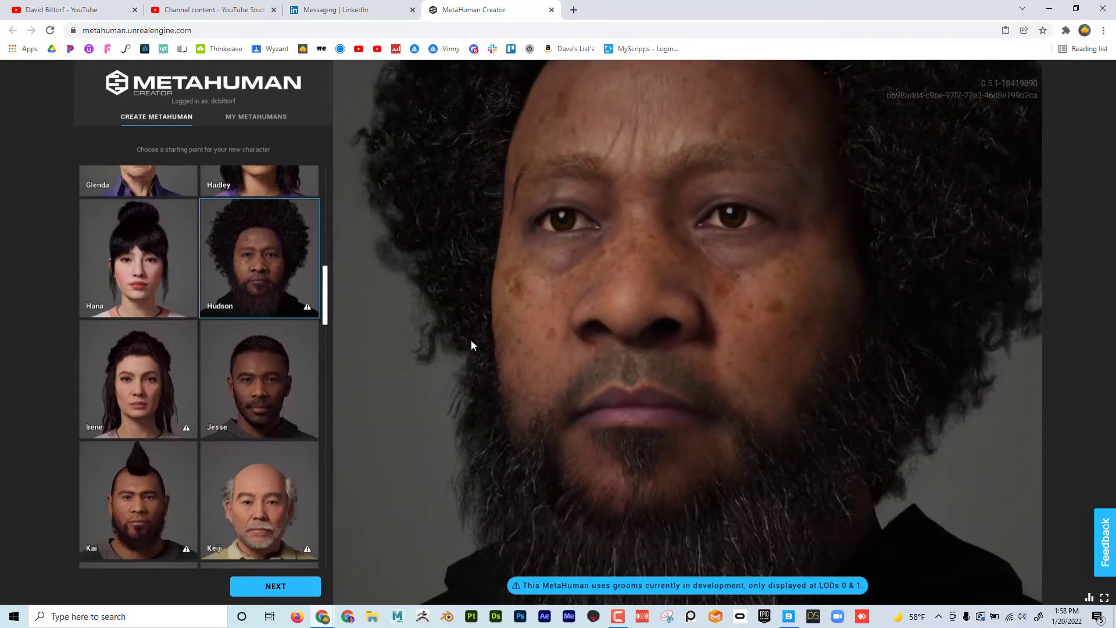
Step: Confirm the Hudson preset as the starting point and open the new character in the editor
{"action": "scroll", "coordinate": [443, 357], "scroll_direction": "down", "scroll_amount": 2}
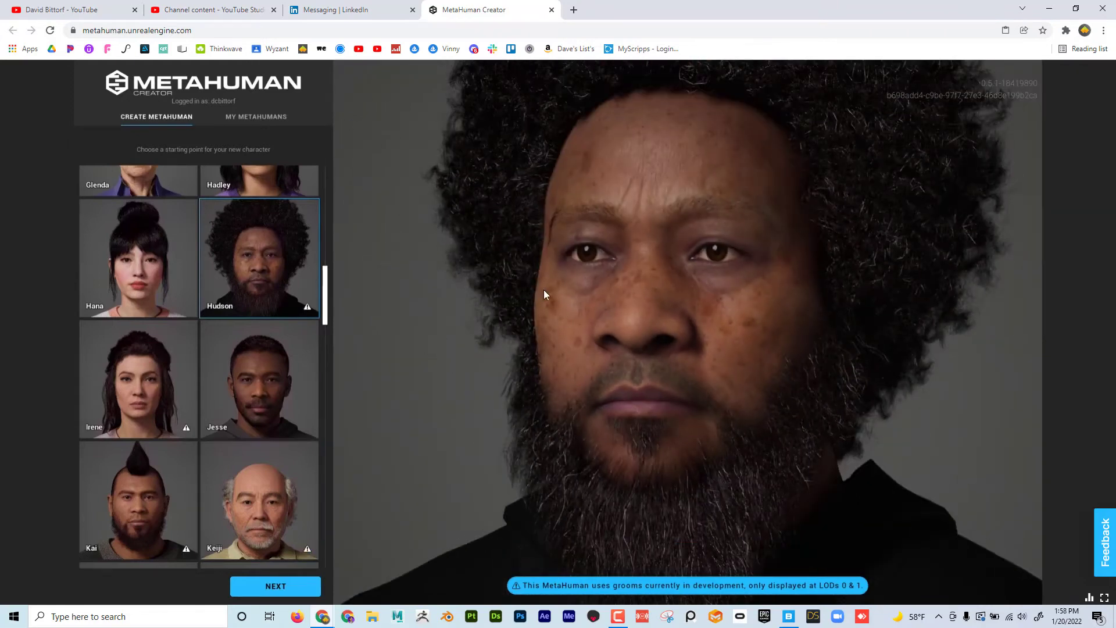
{"action": "left_click", "coordinate": [272, 587]}
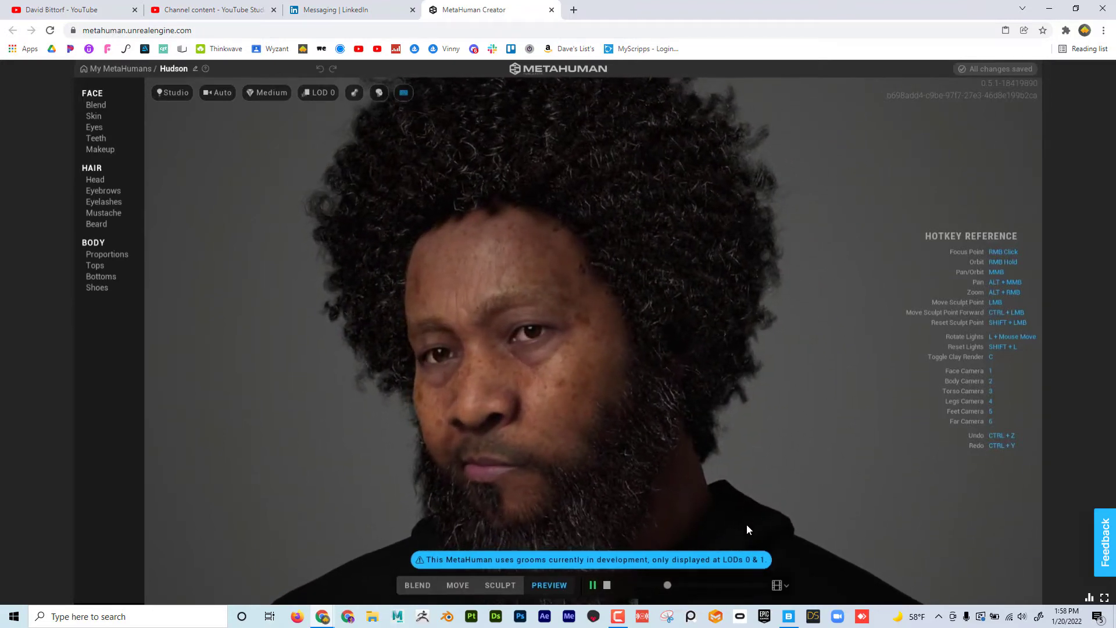
Step: Preview the Face ROM and Body Technical ROM animations on Hudson, framing the full body for the latter
{"action": "left_click", "coordinate": [782, 587]}
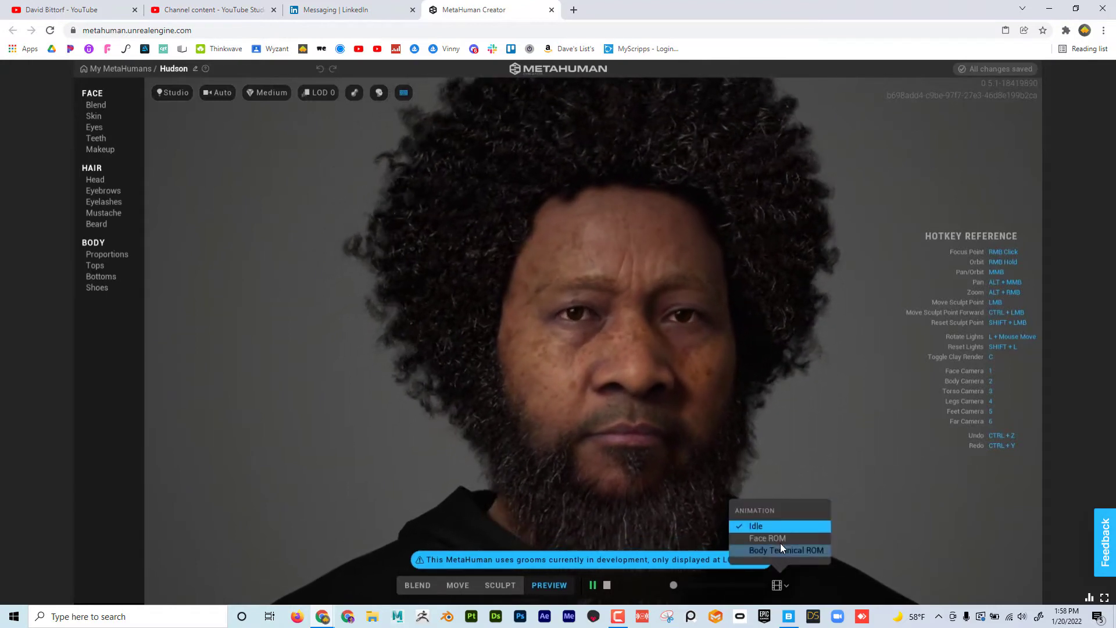
{"action": "left_click", "coordinate": [779, 538]}
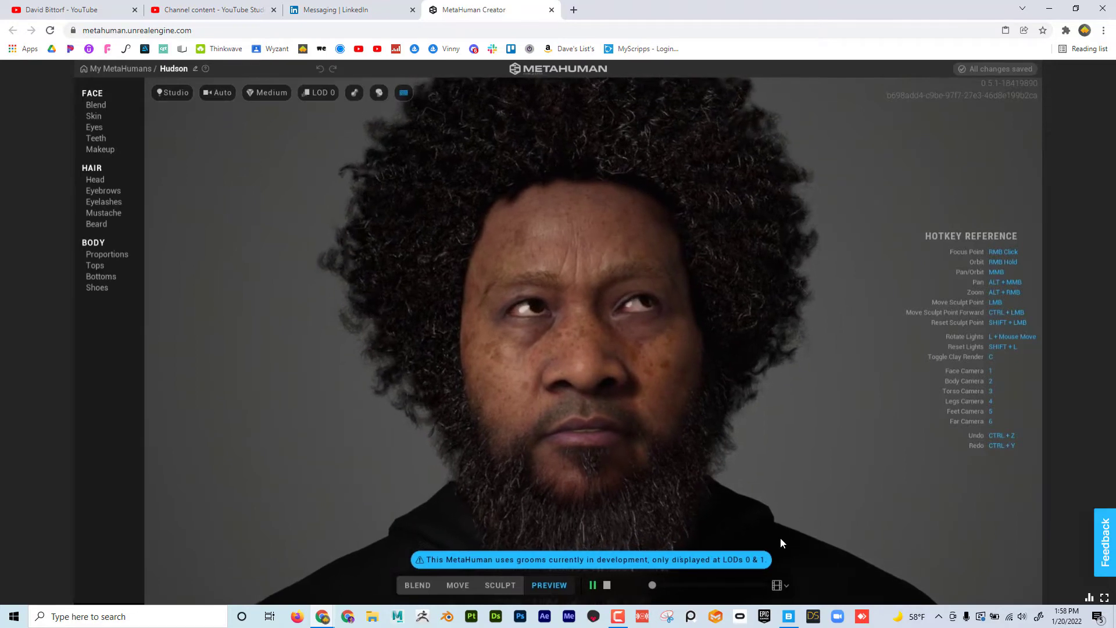
{"action": "left_click", "coordinate": [783, 585]}
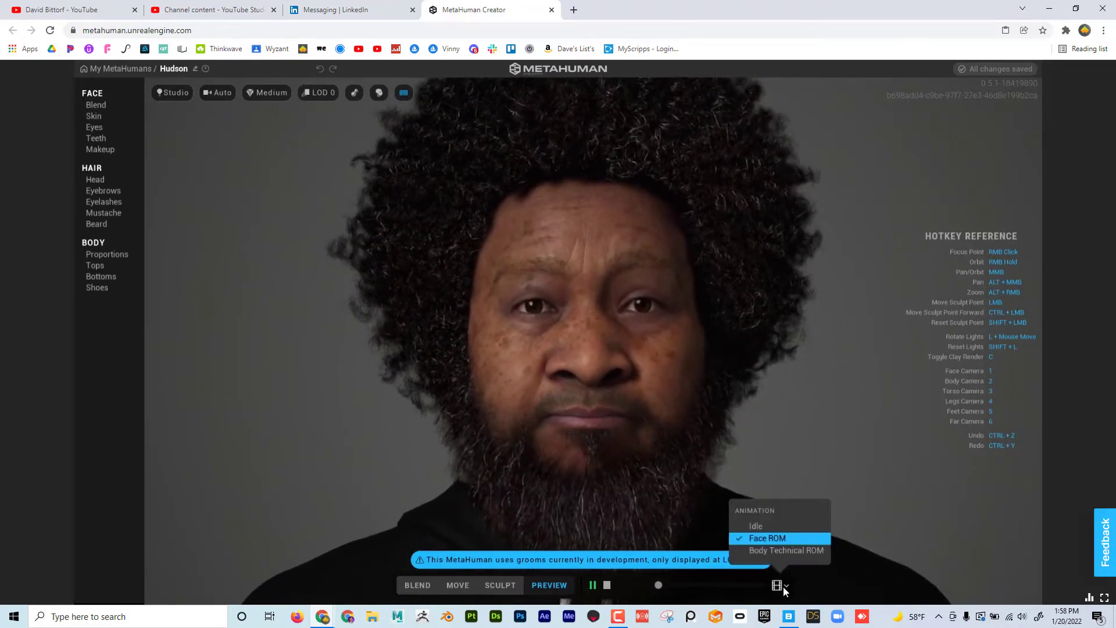
{"action": "left_click", "coordinate": [787, 551]}
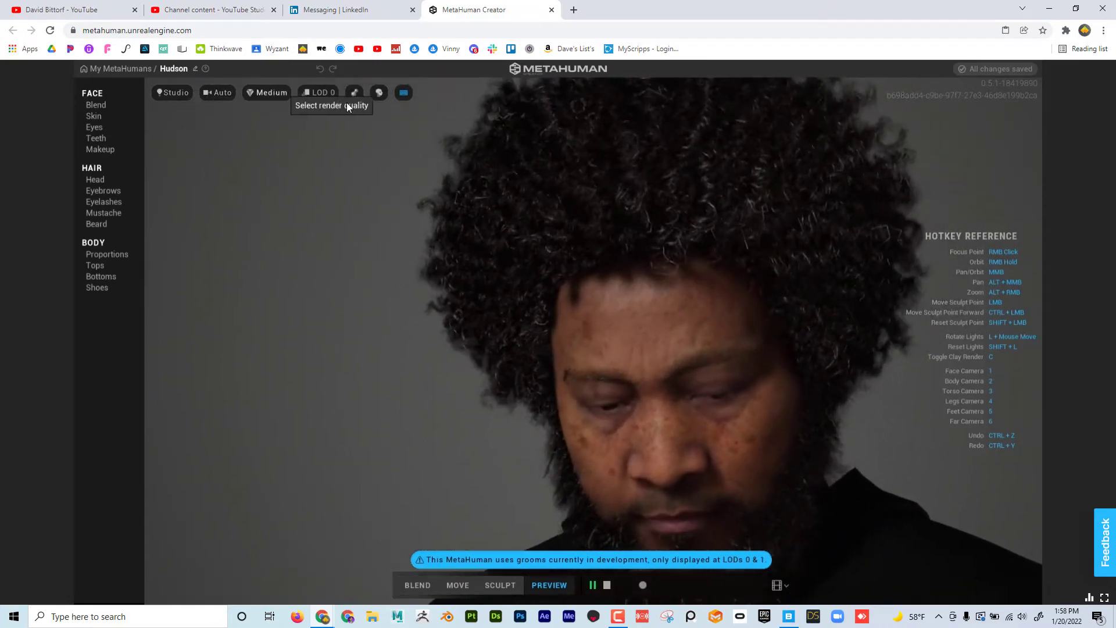
{"action": "scroll", "coordinate": [421, 224], "scroll_direction": "down", "scroll_amount": 5}
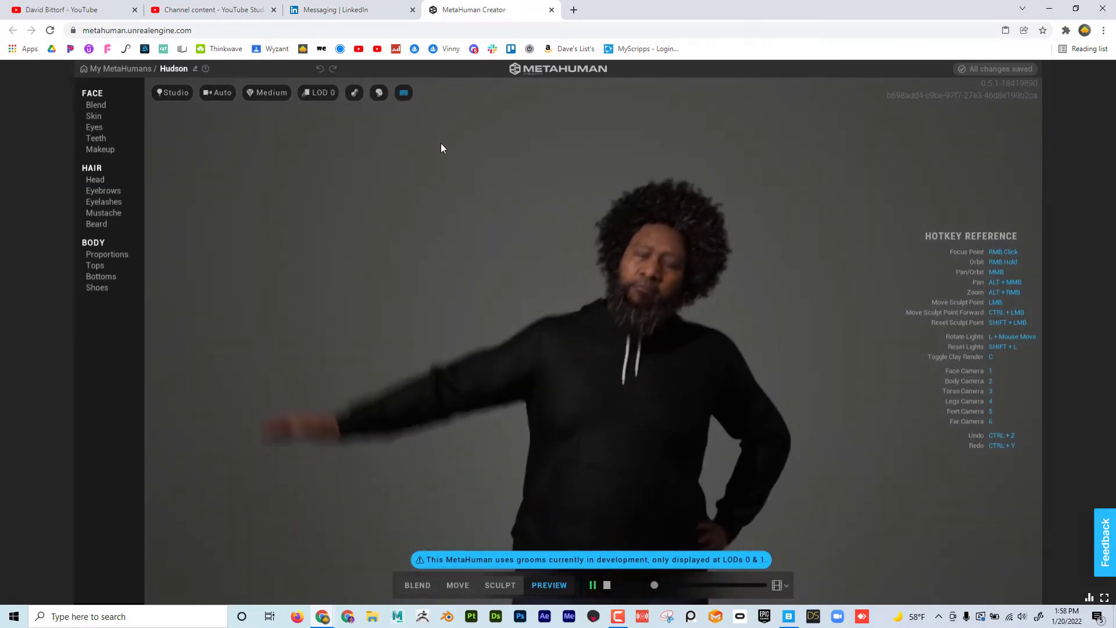
{"action": "scroll", "coordinate": [454, 304], "scroll_direction": "down", "scroll_amount": 5}
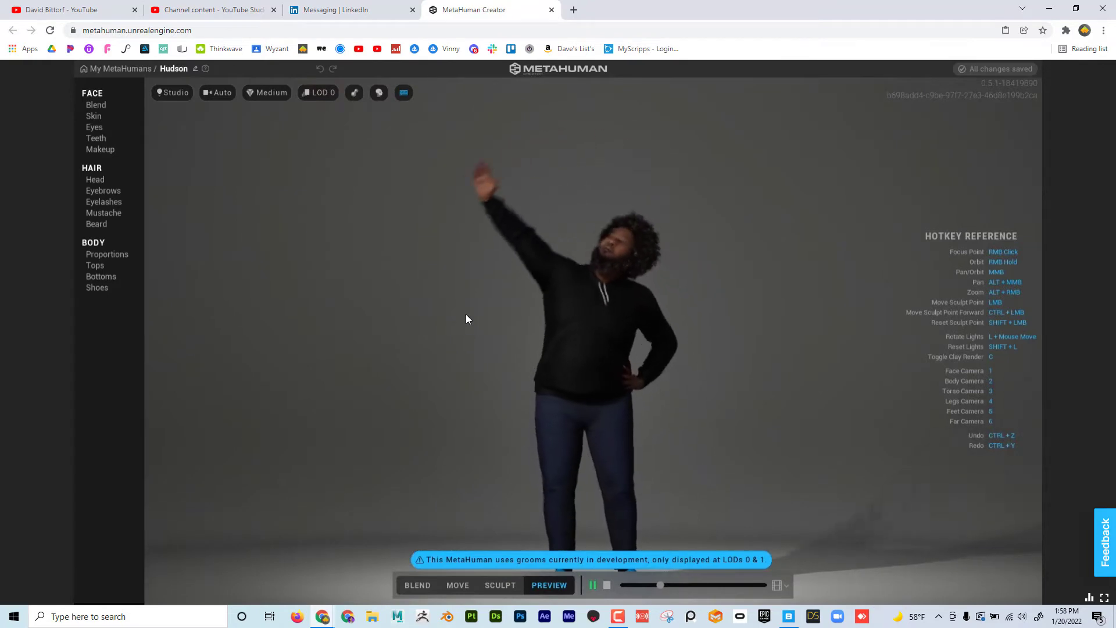
{"action": "middle_click_drag", "start_coordinate": [465, 314], "coordinate": [455, 254]}
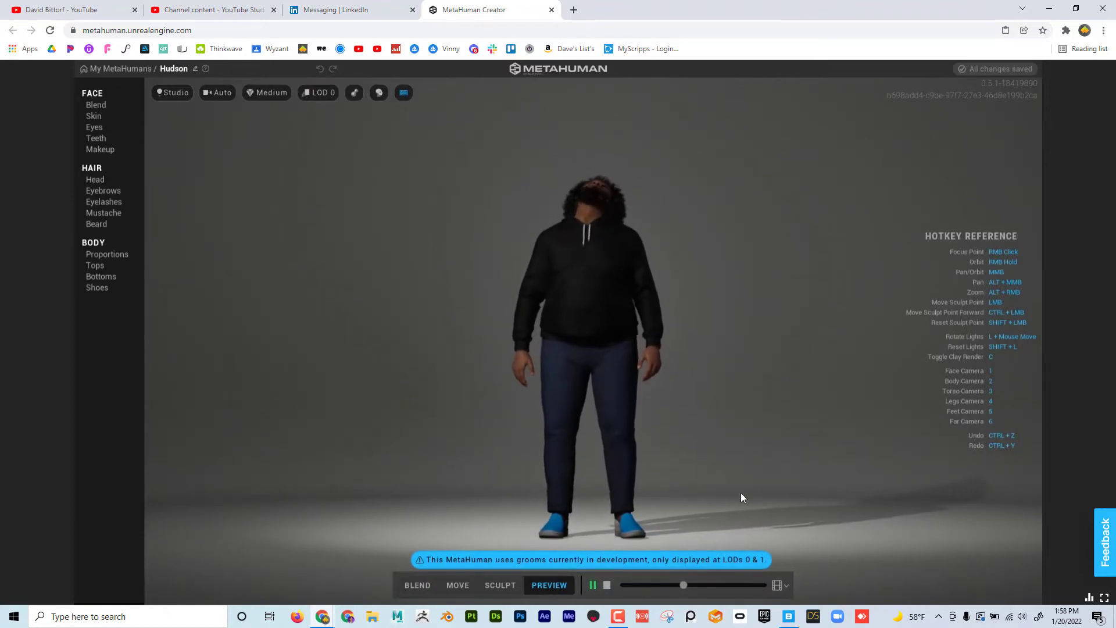
Step: Set the preview animation back to Idle and switch the camera to Face
{"action": "left_click", "coordinate": [778, 586]}
{"action": "left_click", "coordinate": [773, 526]}
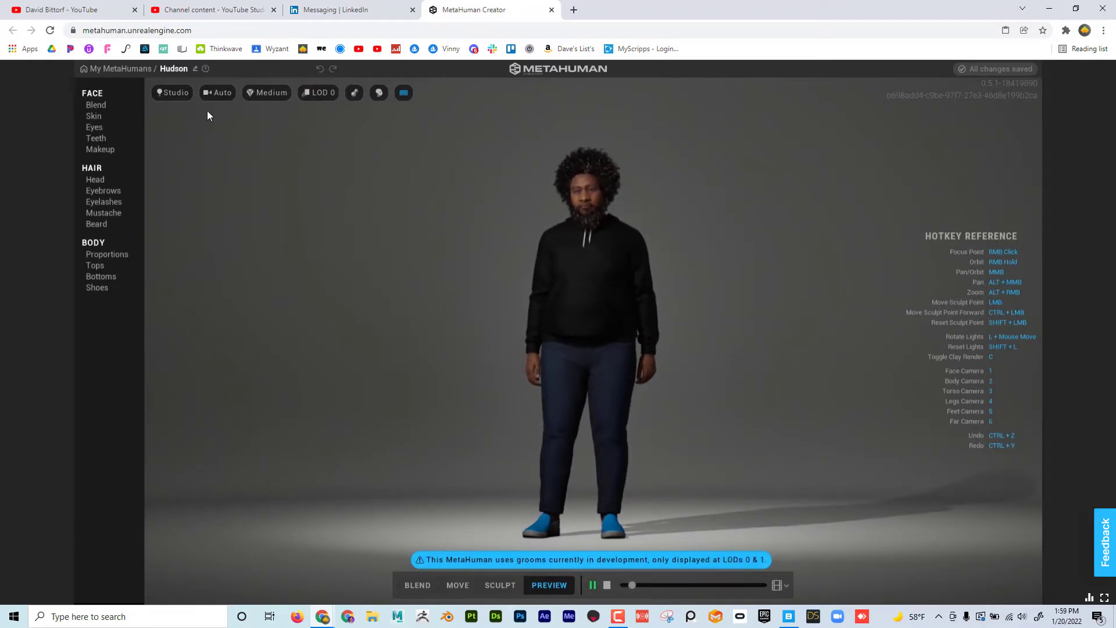
{"action": "left_click", "coordinate": [213, 94]}
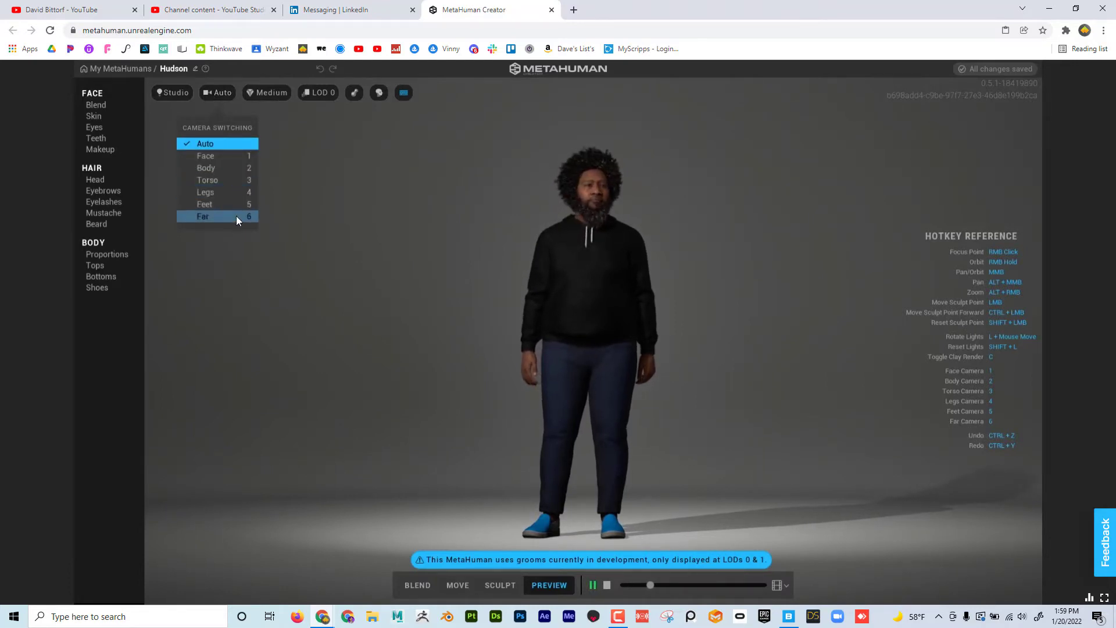
{"action": "left_click", "coordinate": [234, 155]}
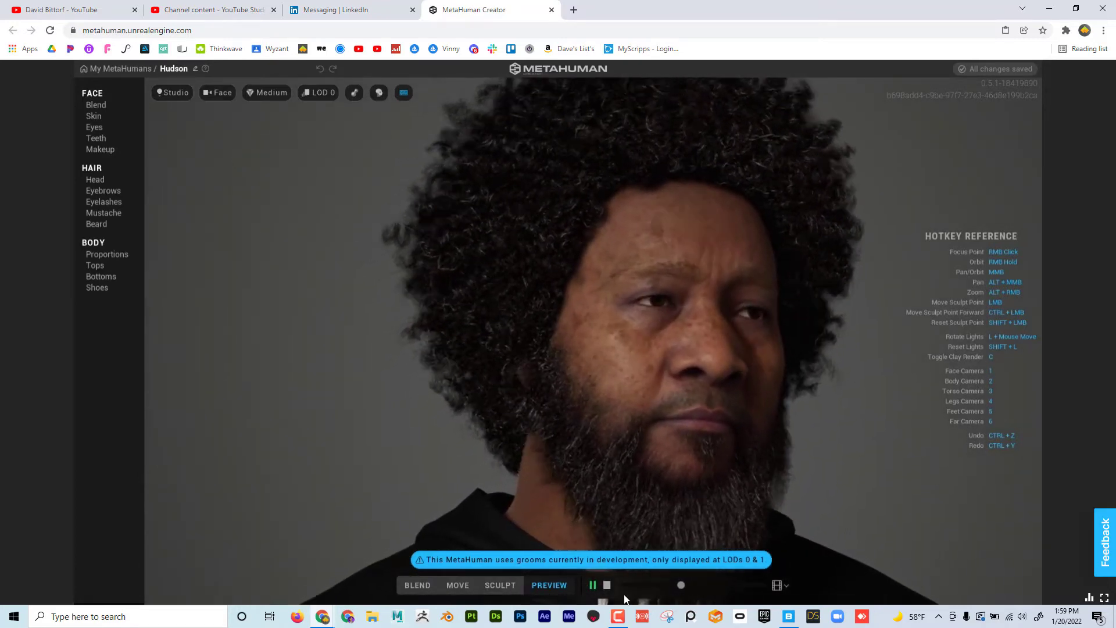
Step: Pause the Idle animation and rewind it to the start of the timeline
{"action": "left_click", "coordinate": [593, 585]}
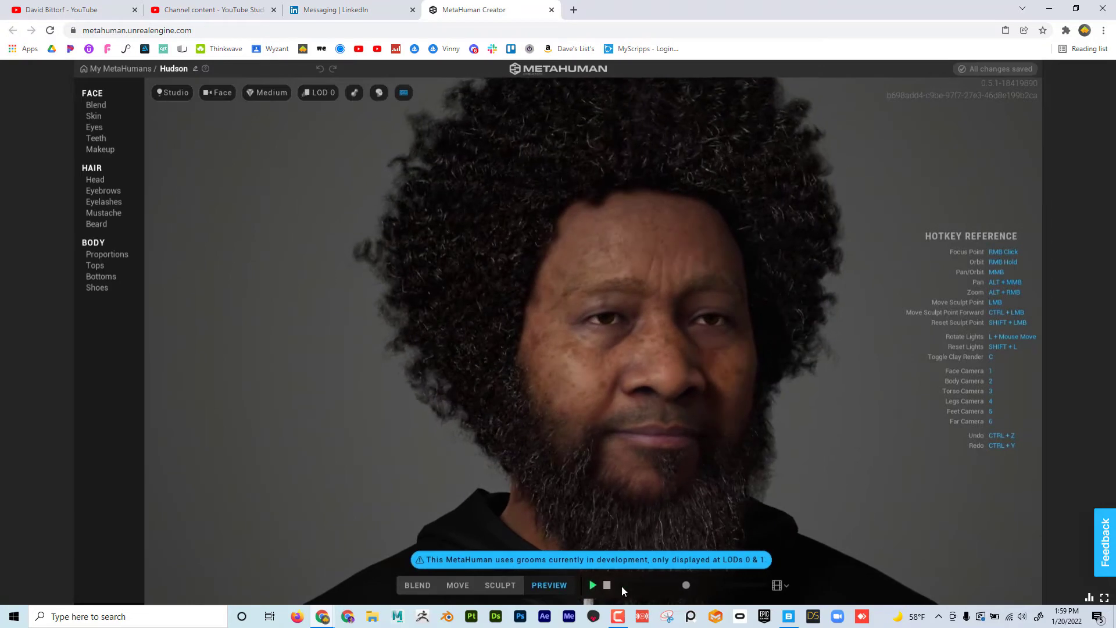
{"action": "left_click_drag", "start_coordinate": [687, 587], "coordinate": [612, 581]}
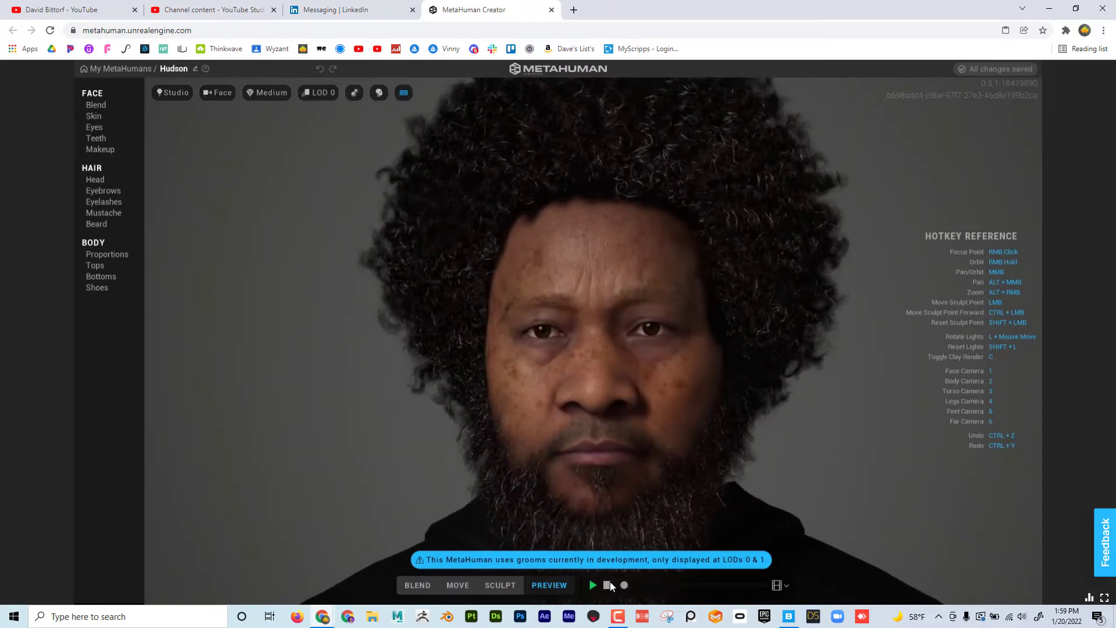
{"action": "left_click", "coordinate": [219, 93]}
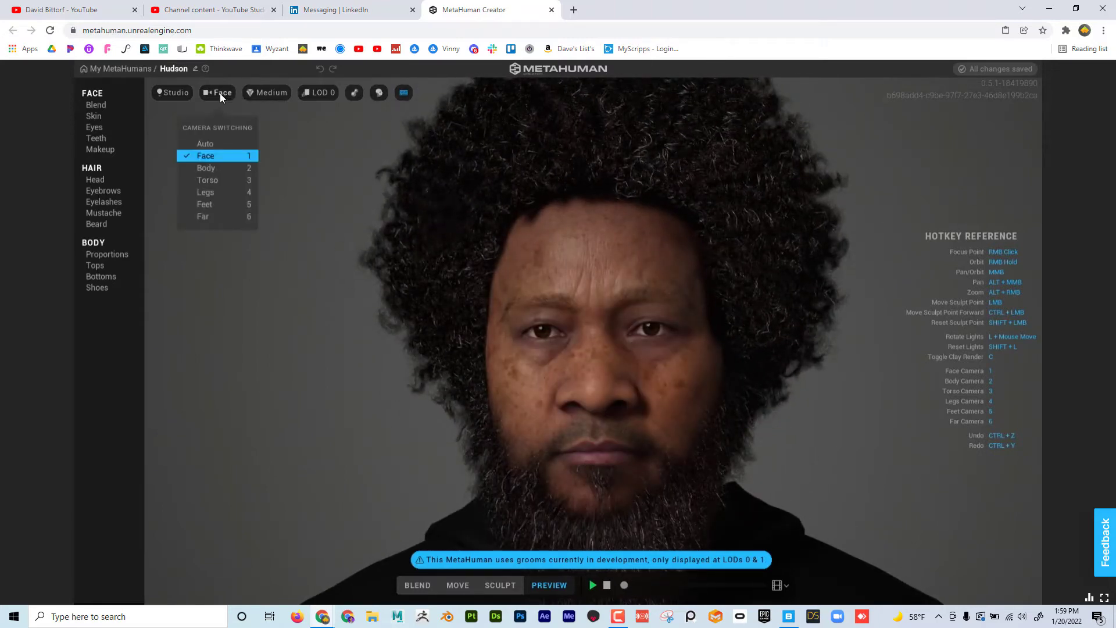
Step: Try out the lighting environments on Hudson one after another, from Indoor, Outdoor and Silhouette through to Red Lantern and Underpass Night
{"action": "left_click", "coordinate": [172, 93]}
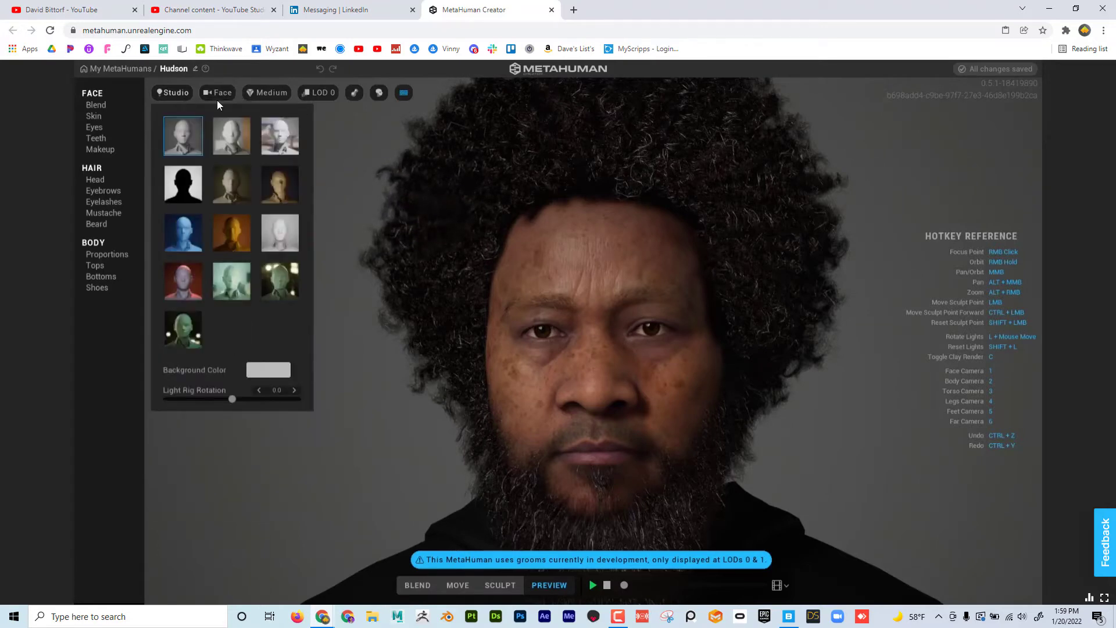
{"action": "left_click", "coordinate": [231, 131]}
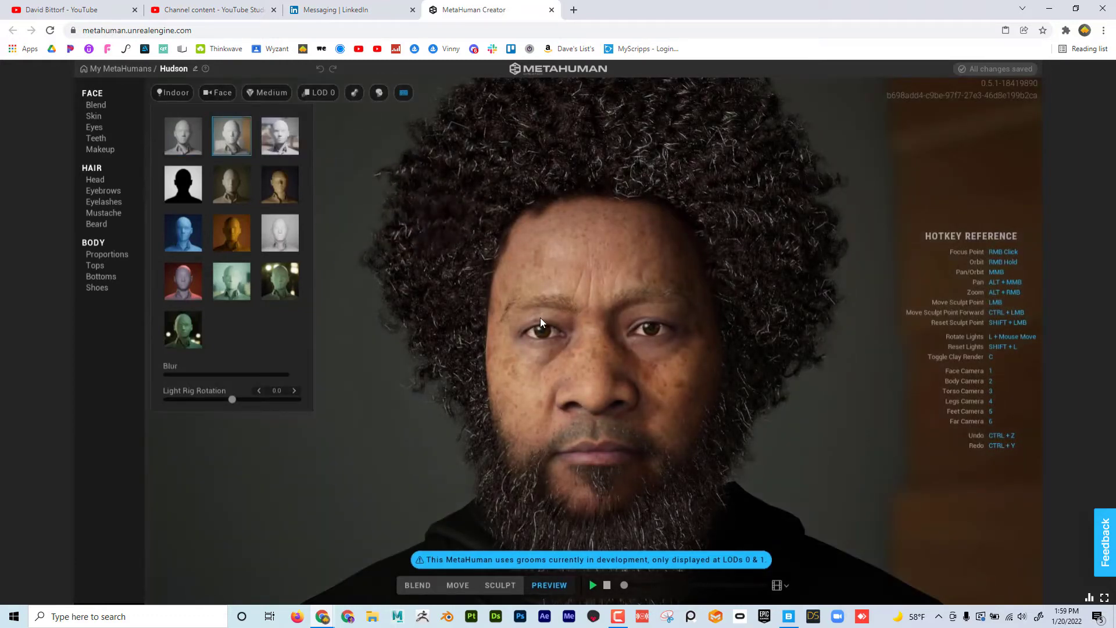
{"action": "left_click", "coordinate": [540, 318]}
{"action": "left_click", "coordinate": [175, 93]}
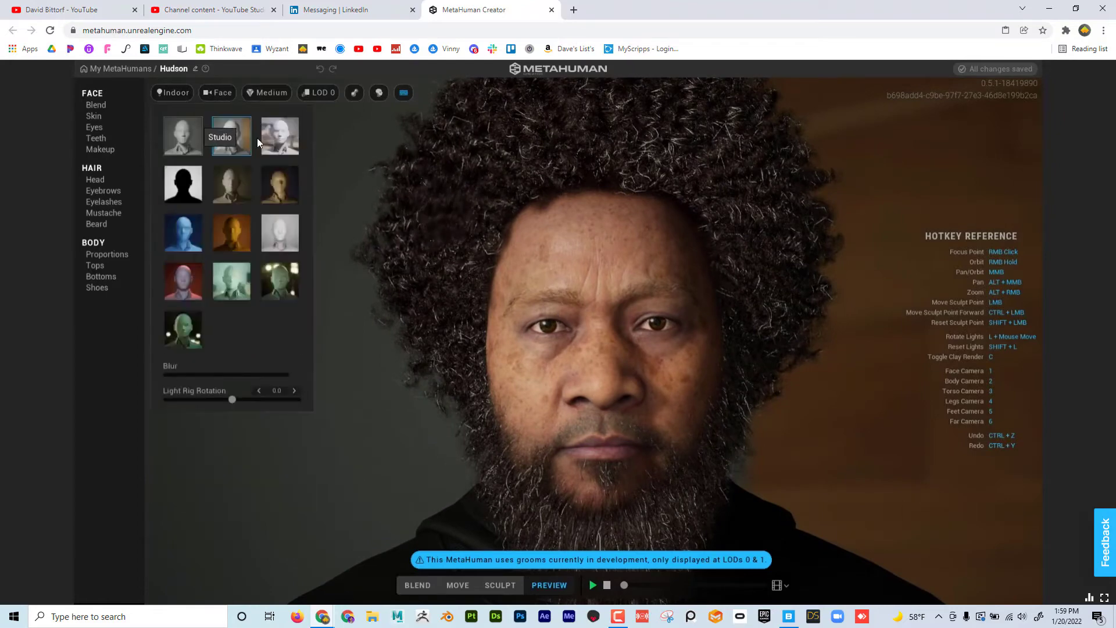
{"action": "left_click", "coordinate": [276, 138]}
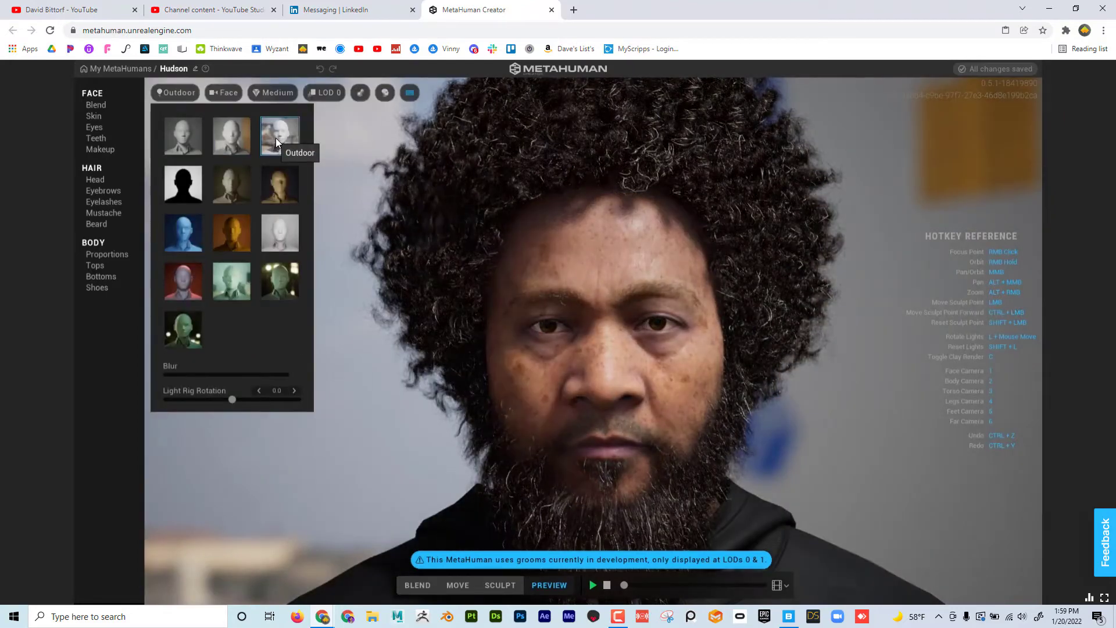
{"action": "left_click", "coordinate": [186, 192]}
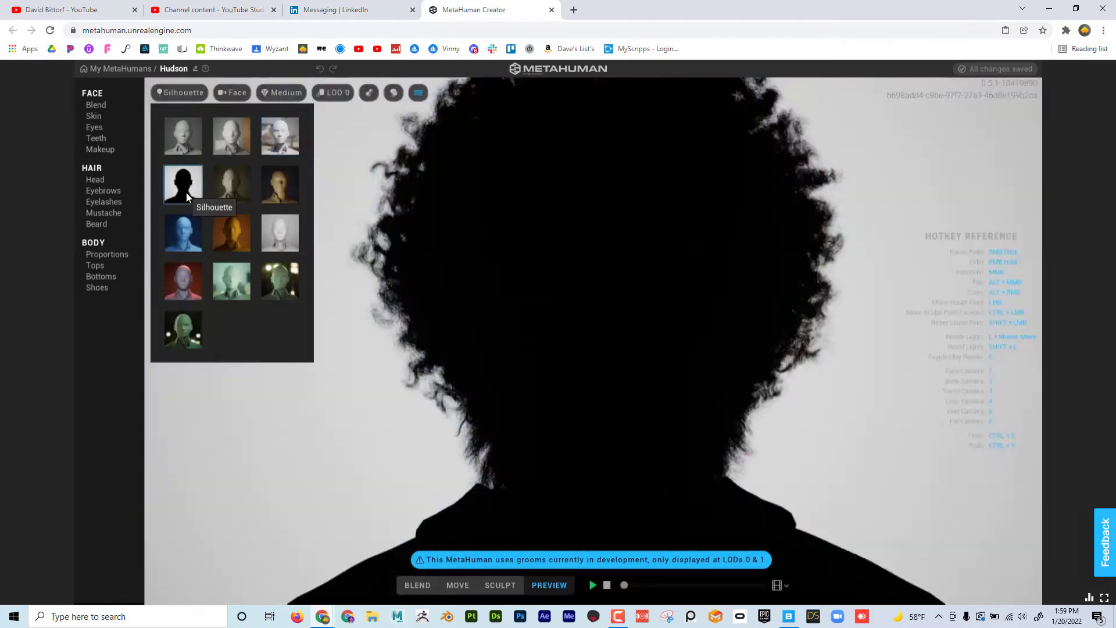
{"action": "left_click", "coordinate": [221, 183]}
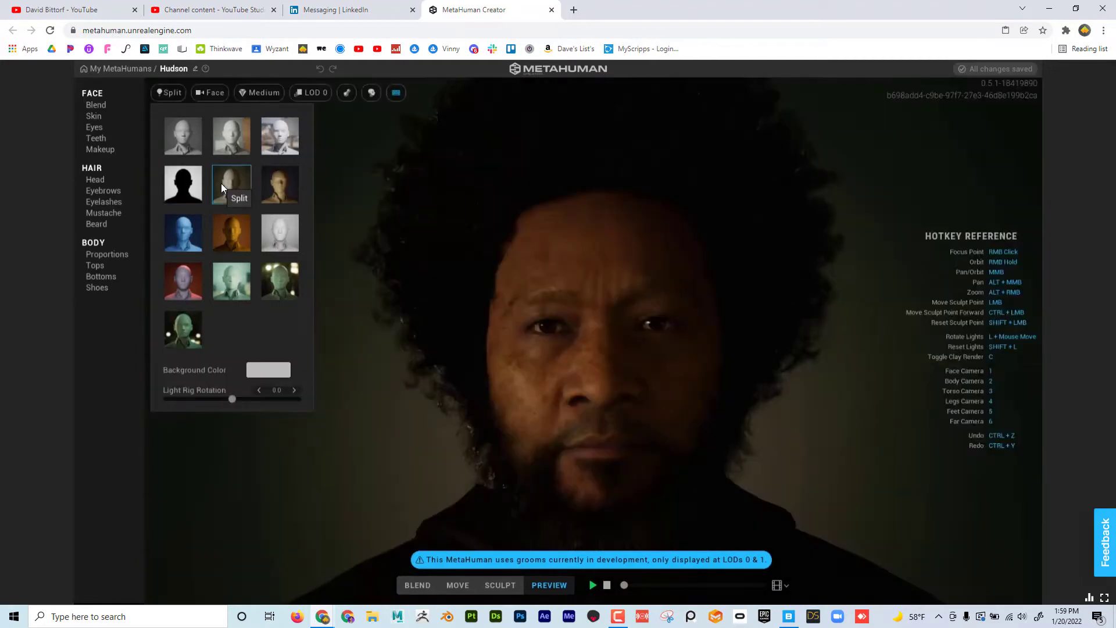
{"action": "left_click", "coordinate": [274, 187]}
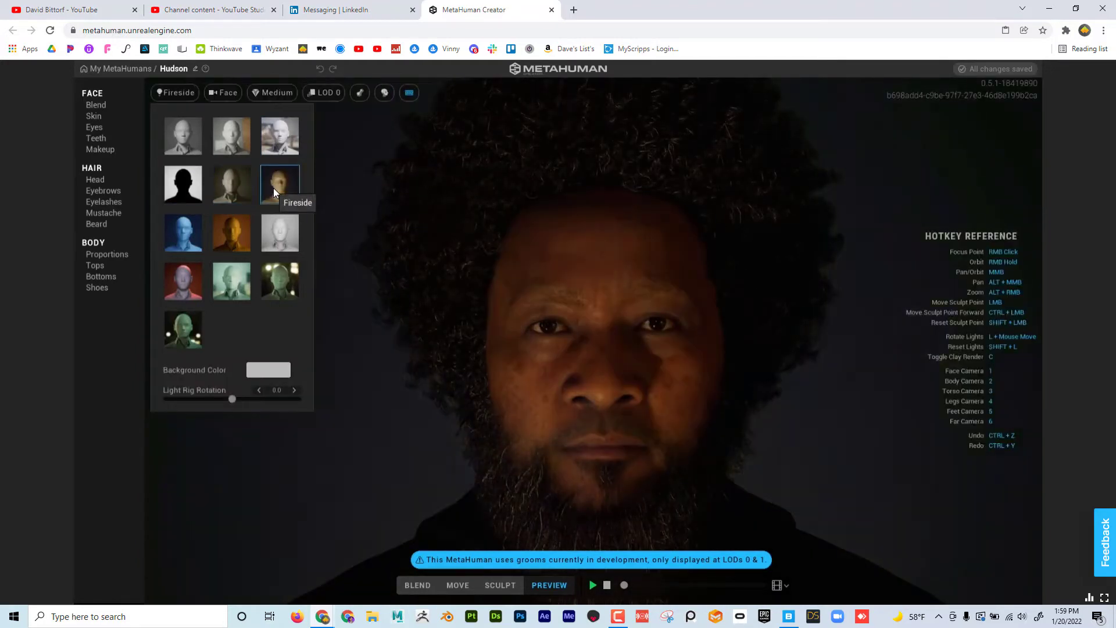
{"action": "left_click", "coordinate": [189, 239]}
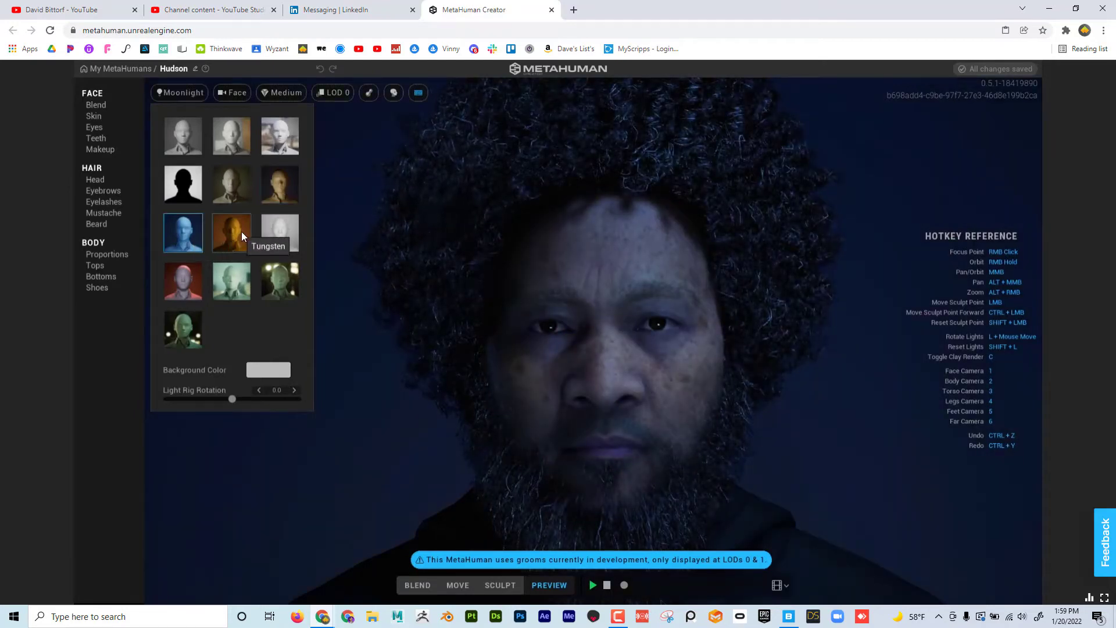
{"action": "left_click", "coordinate": [242, 232]}
{"action": "left_click", "coordinate": [274, 233]}
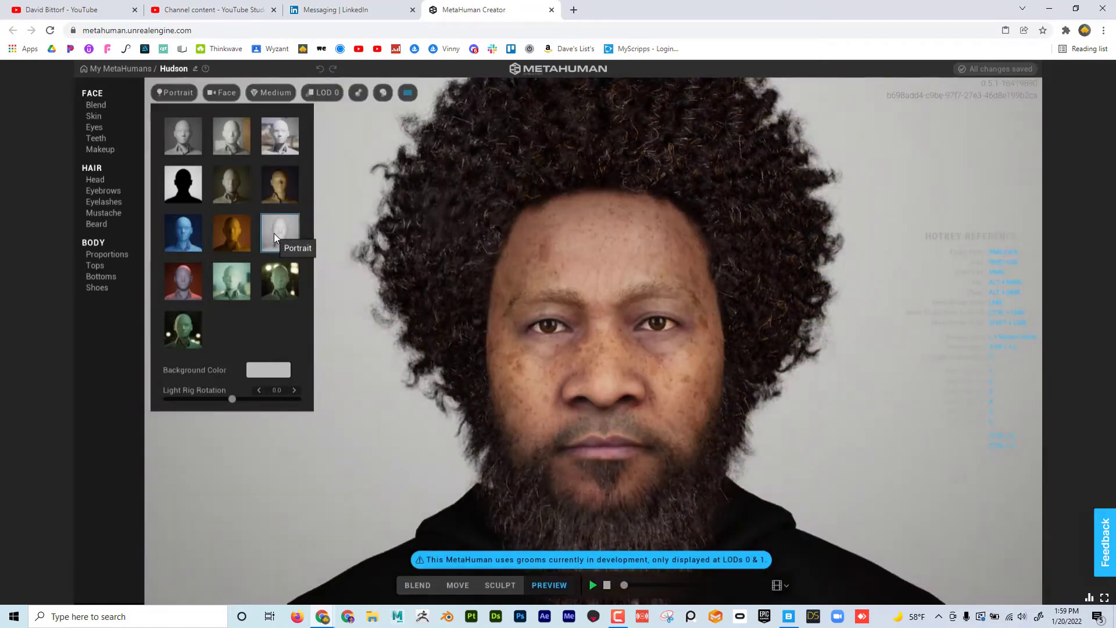
{"action": "left_click", "coordinate": [282, 290]}
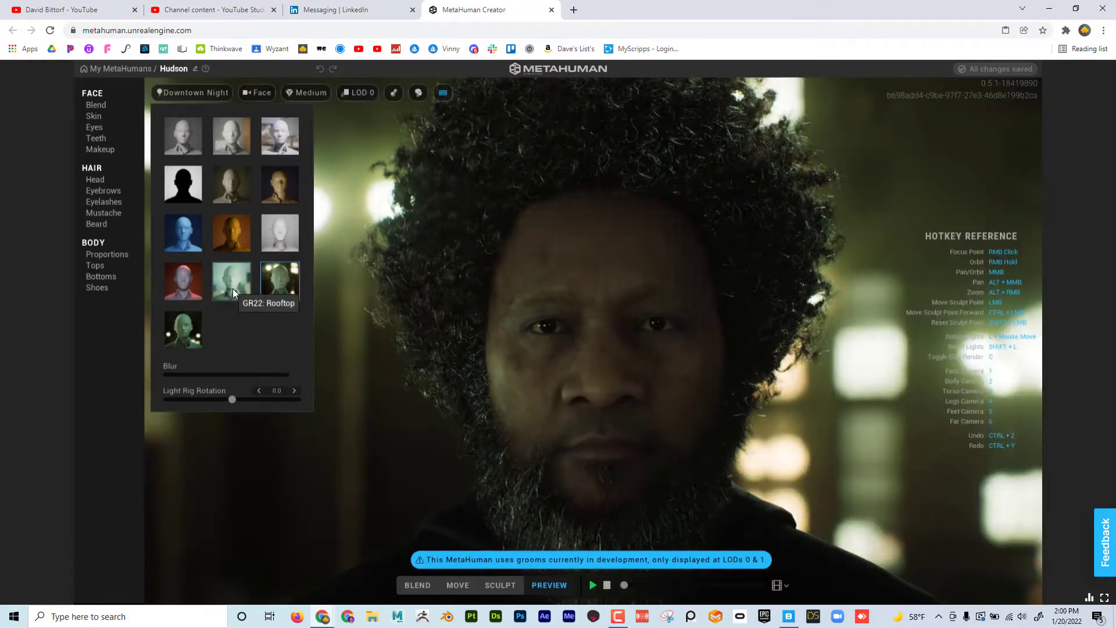
{"action": "left_click", "coordinate": [233, 289]}
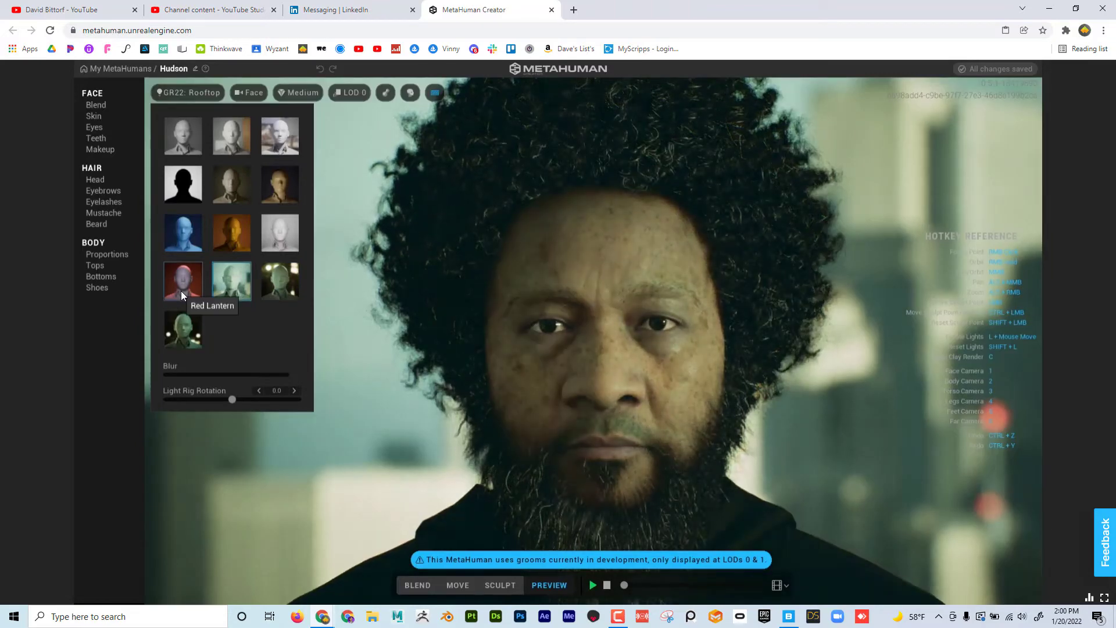
{"action": "left_click", "coordinate": [182, 293]}
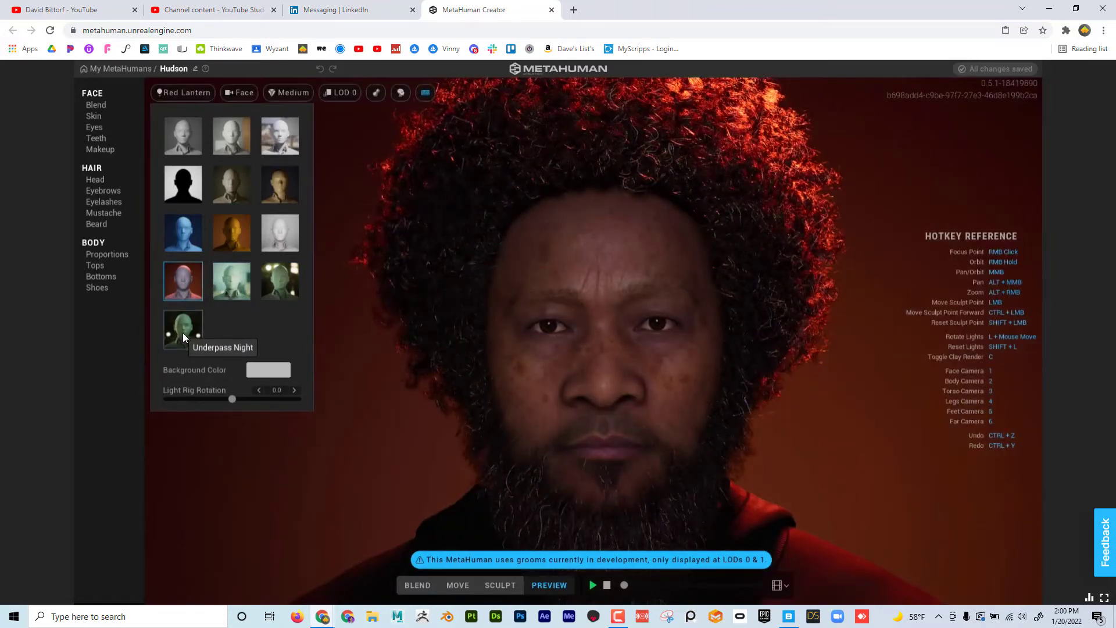
{"action": "left_click", "coordinate": [182, 332]}
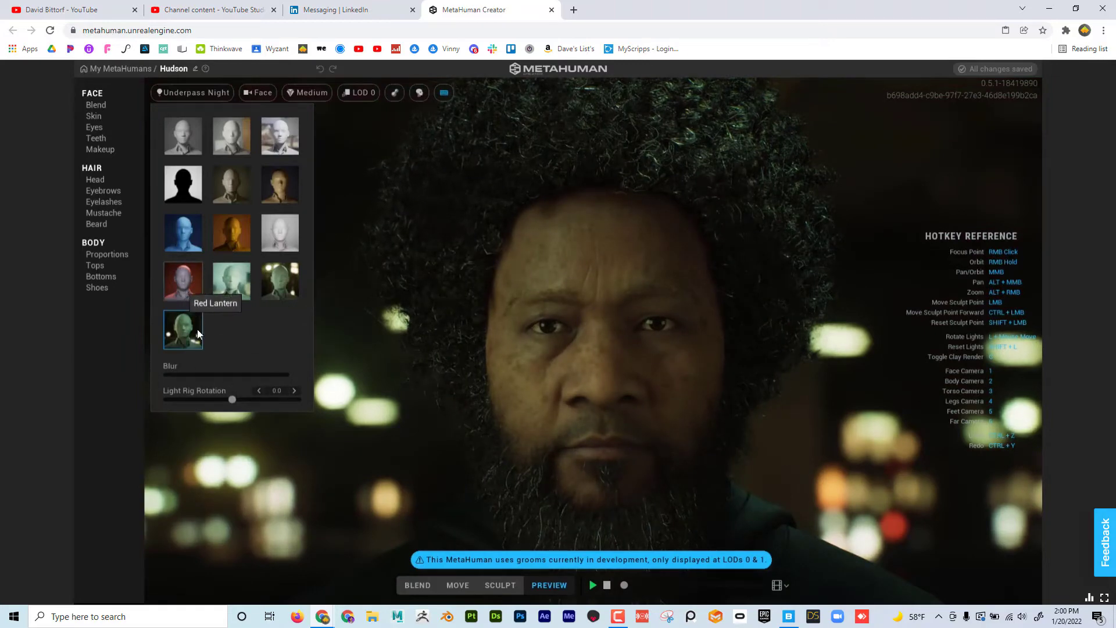
Step: Rotate the light rig of the Underpass Night environment to about 58.6 and set its background blur to a low level
{"action": "left_click", "coordinate": [236, 400]}
{"action": "left_click_drag", "start_coordinate": [243, 400], "coordinate": [245, 403]}
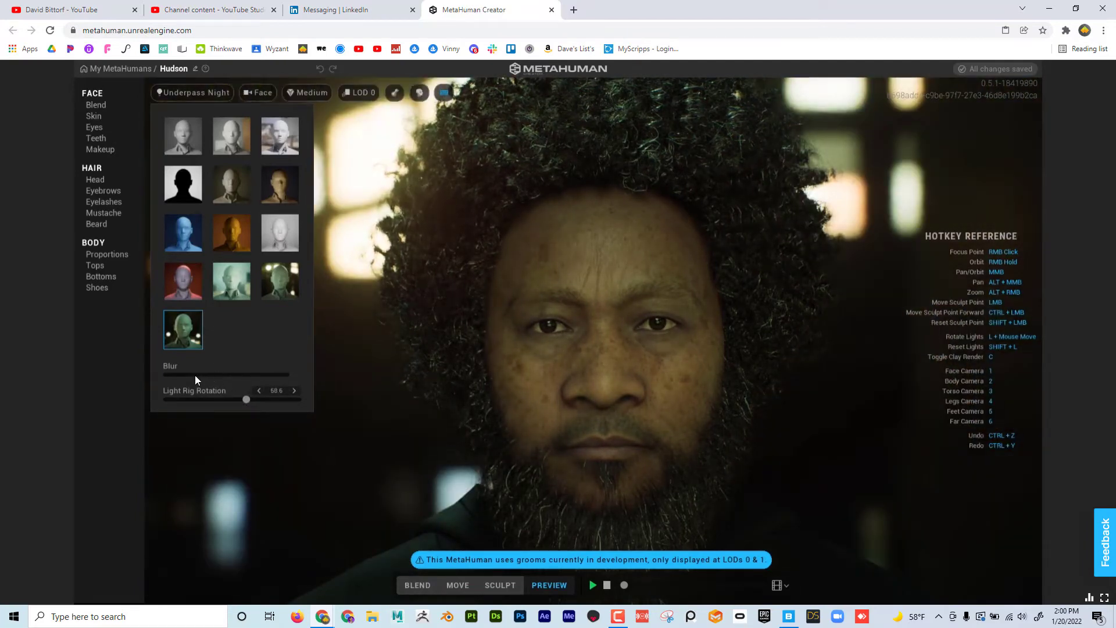
{"action": "mouse_move", "coordinate": [196, 375]}
{"action": "left_mouse_down"}
{"action": "mouse_move", "coordinate": [324, 386]}
{"action": "mouse_move", "coordinate": [176, 380]}
{"action": "left_mouse_up"}
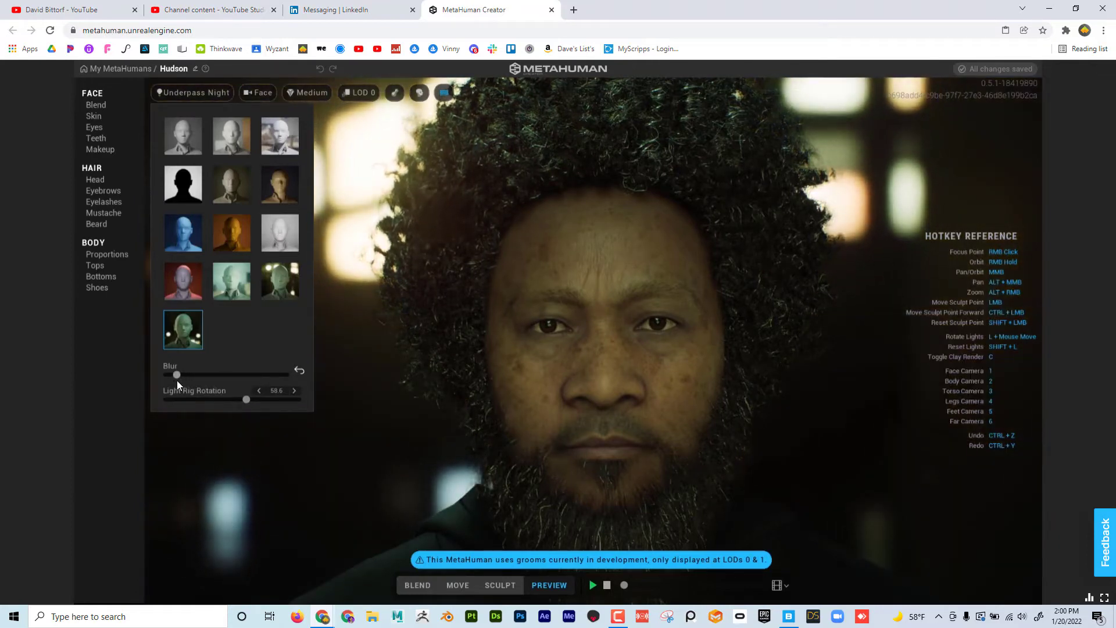
Step: Set the lighting environment back to Studio after a brief look at Indoor, and close the environment choices
{"action": "left_click", "coordinate": [239, 136]}
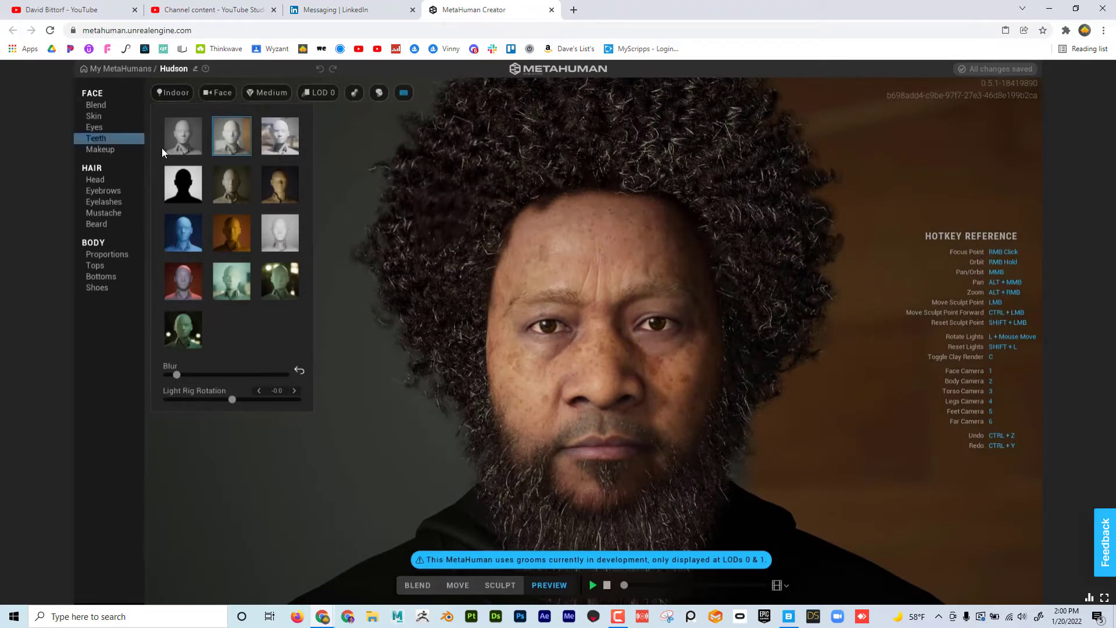
{"action": "left_click", "coordinate": [185, 143]}
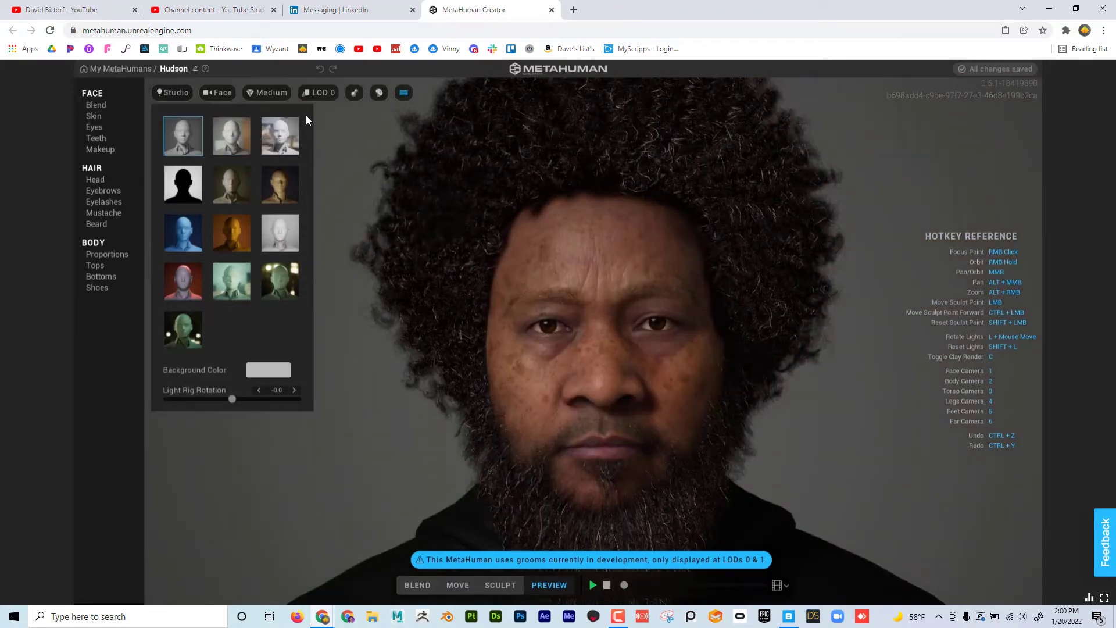
{"action": "left_click", "coordinate": [171, 92]}
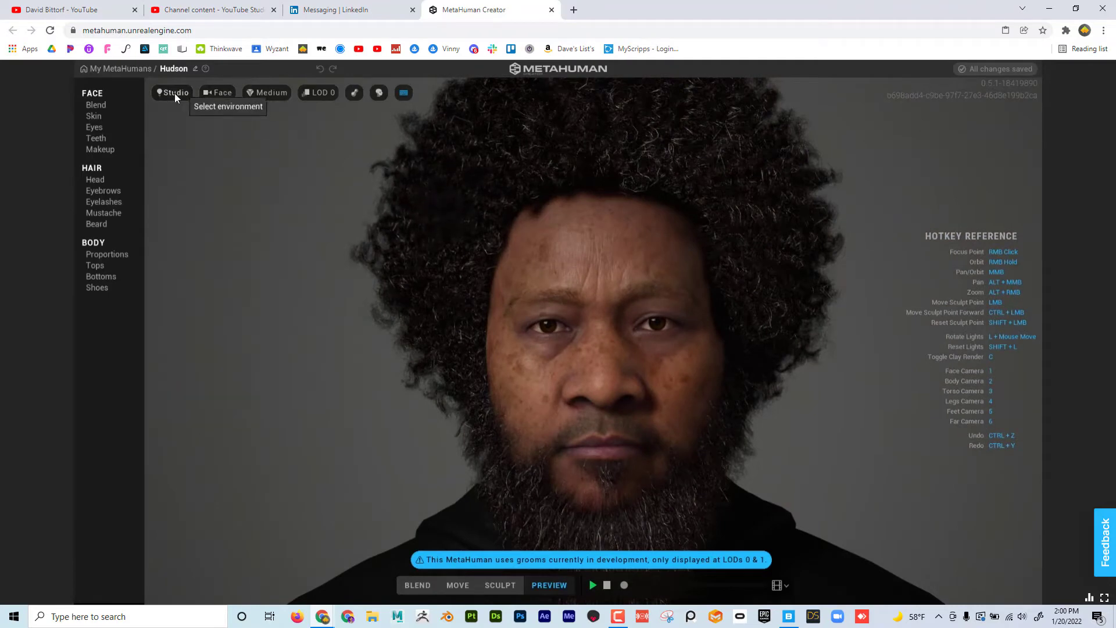
Step: Look over the render quality options and examine Hudson's face up close from an angle
{"action": "left_click", "coordinate": [264, 94]}
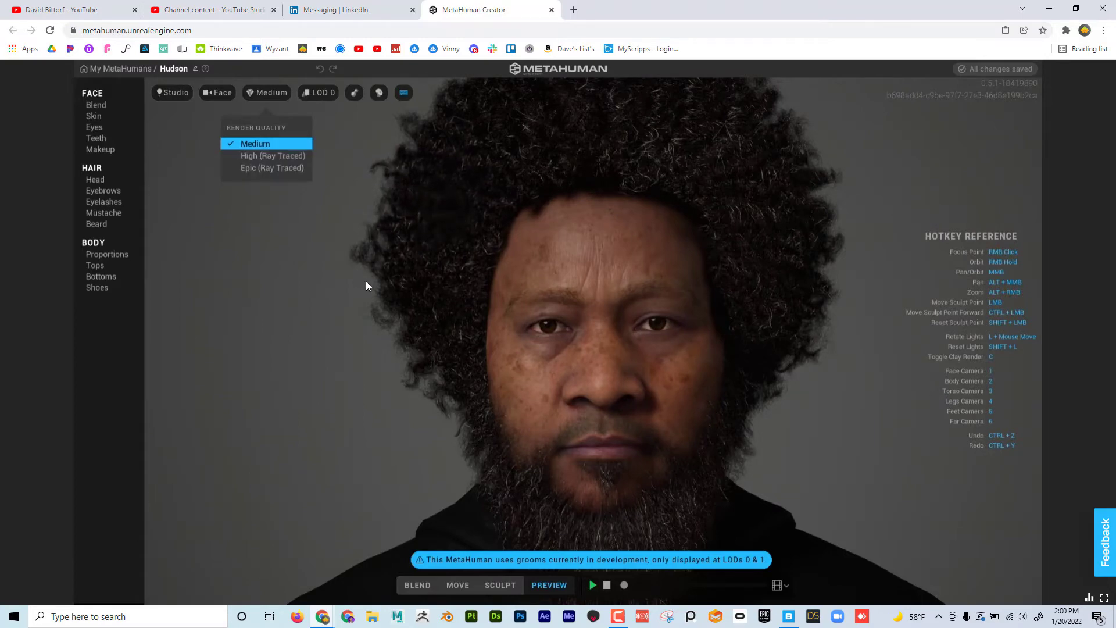
{"action": "right_click_drag", "start_coordinate": [364, 281], "coordinate": [487, 288]}
{"action": "scroll", "coordinate": [483, 271], "scroll_direction": "up", "scroll_amount": 4}
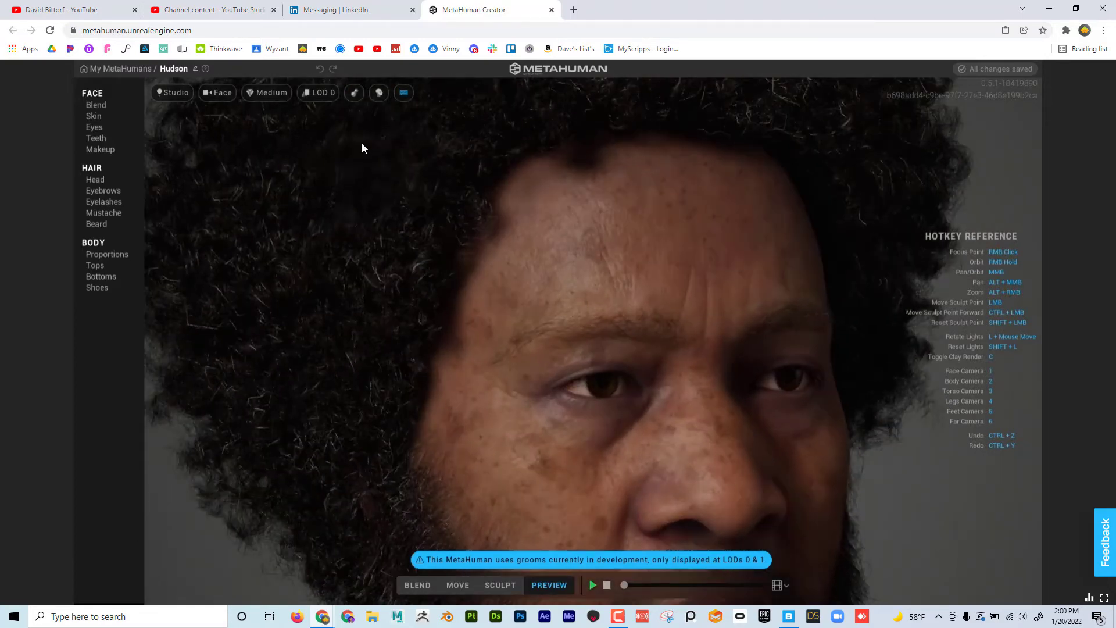
Step: Set the level of detail to Auto LOD after a look at the render qualities, and examine Hudson from far and near
{"action": "scroll", "coordinate": [383, 173], "scroll_direction": "down", "scroll_amount": 4}
{"action": "mouse_move", "coordinate": [391, 182]}
{"action": "right_mouse_down"}
{"action": "mouse_move", "coordinate": [342, 228]}
{"action": "mouse_move", "coordinate": [279, 214]}
{"action": "mouse_move", "coordinate": [207, 219]}
{"action": "mouse_move", "coordinate": [292, 225]}
{"action": "right_mouse_up"}
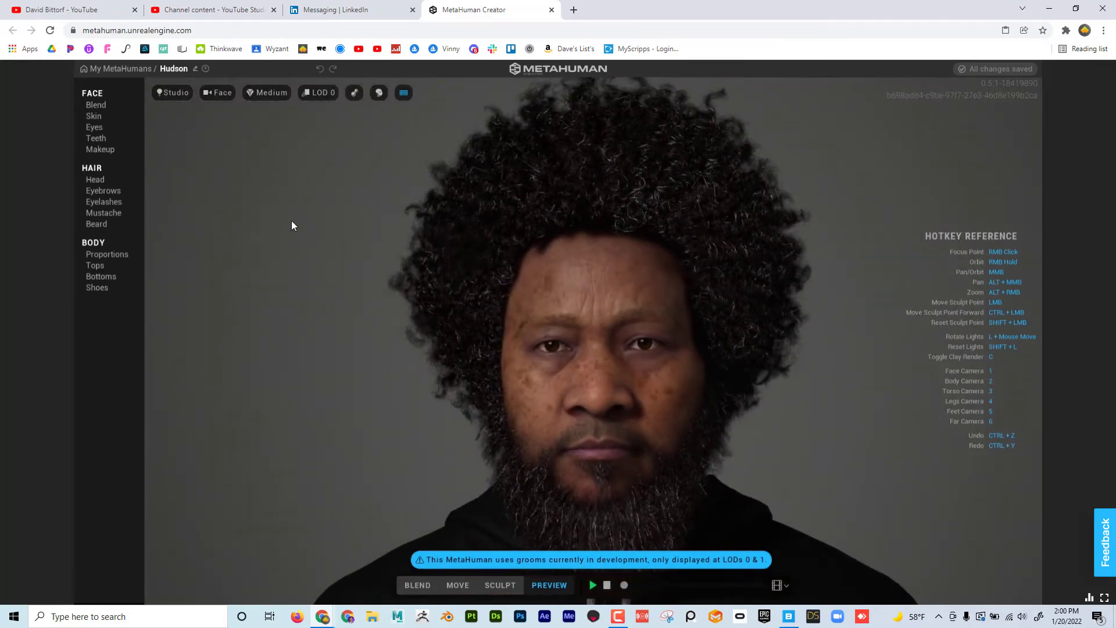
{"action": "left_click", "coordinate": [266, 92]}
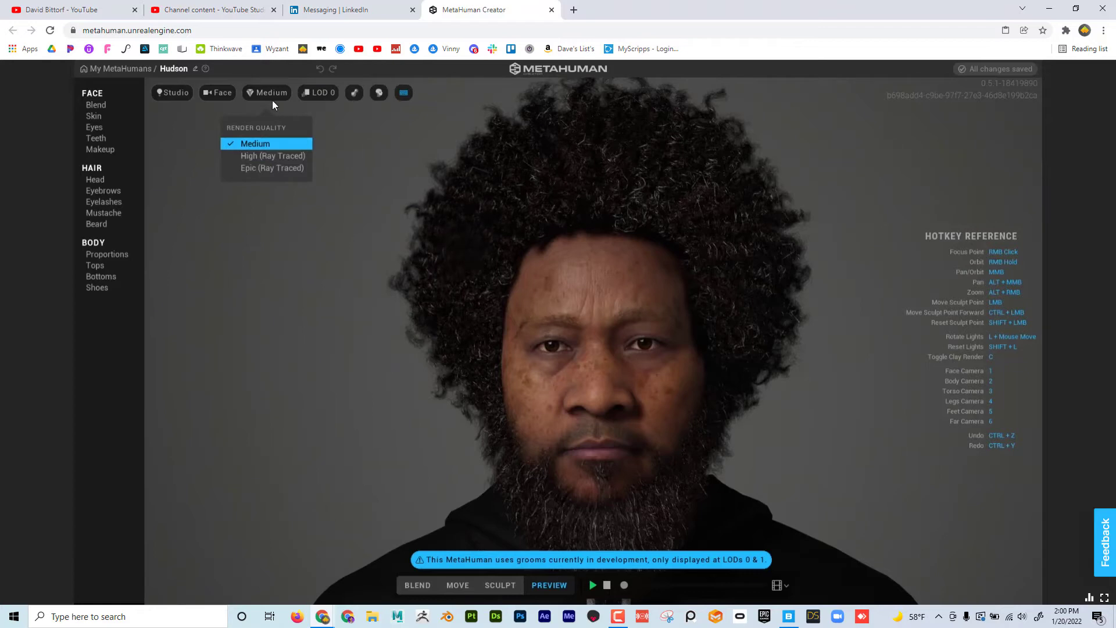
{"action": "left_click", "coordinate": [316, 91]}
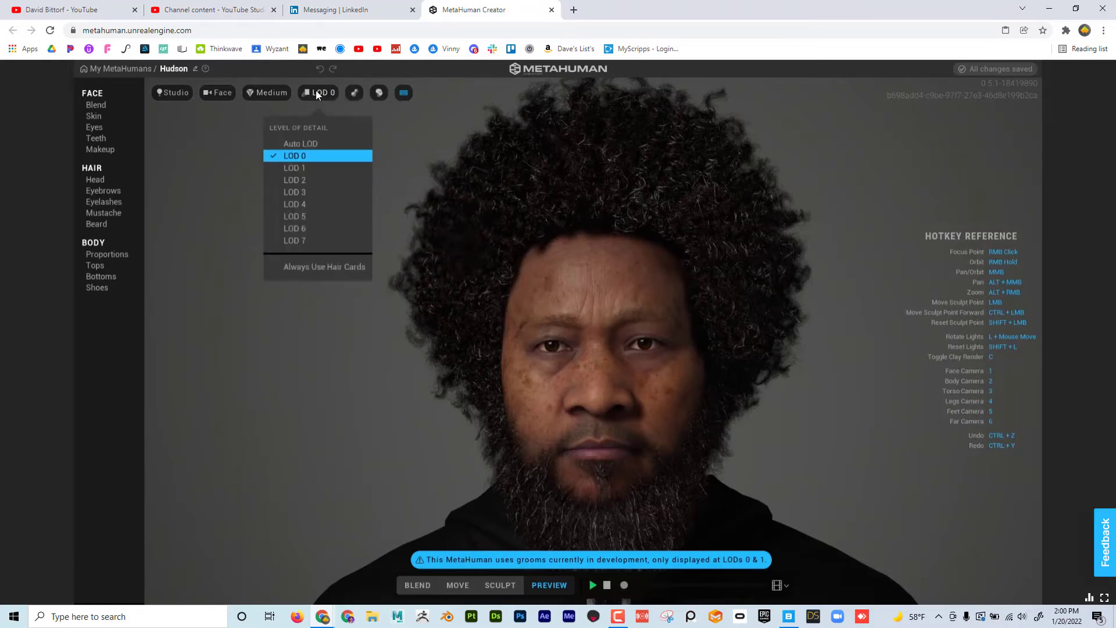
{"action": "left_click", "coordinate": [326, 143]}
{"action": "scroll", "coordinate": [361, 266], "scroll_direction": "down", "scroll_amount": 10}
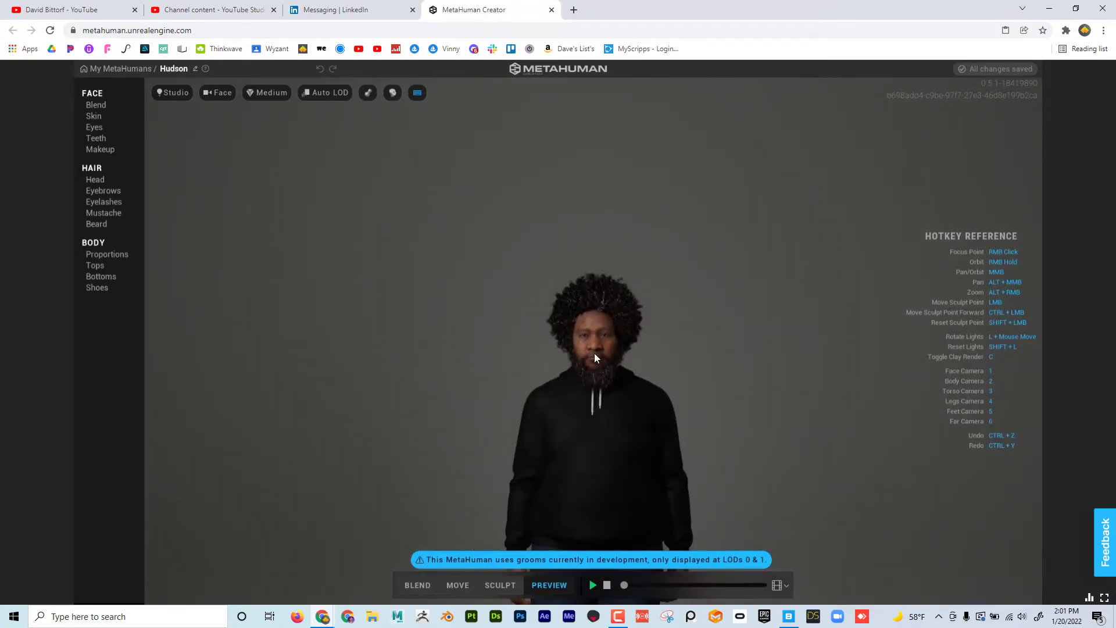
{"action": "scroll", "coordinate": [601, 340], "scroll_direction": "up", "scroll_amount": 10}
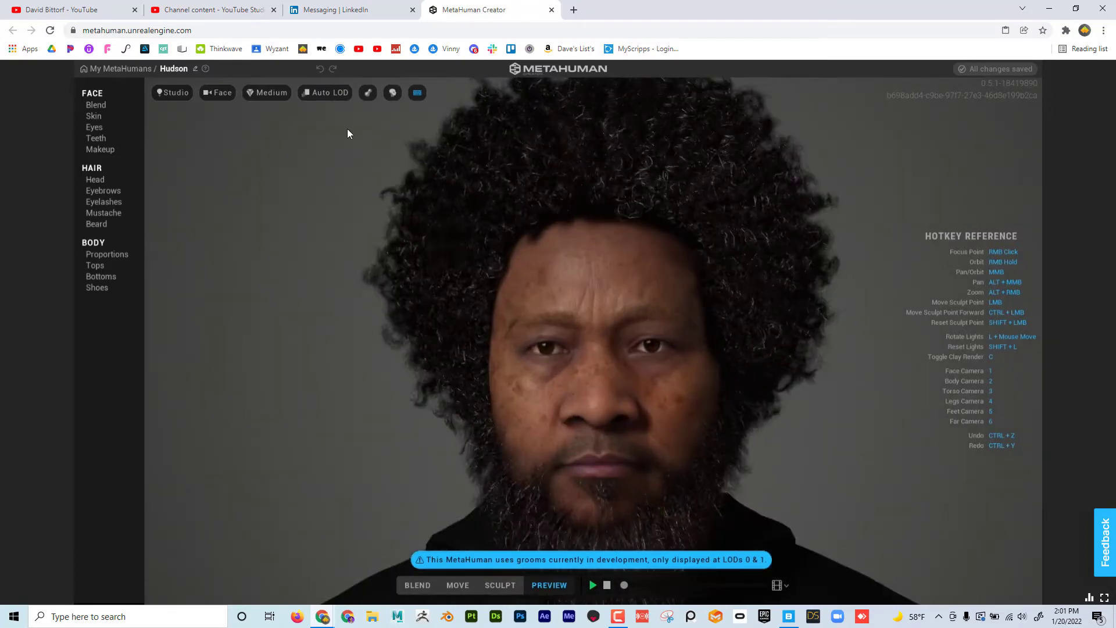
Step: Try out LOD 0, LOD 1 and LOD 7 on Hudson, and examine the LOD 7 model from a distance and close up
{"action": "left_click", "coordinate": [323, 93]}
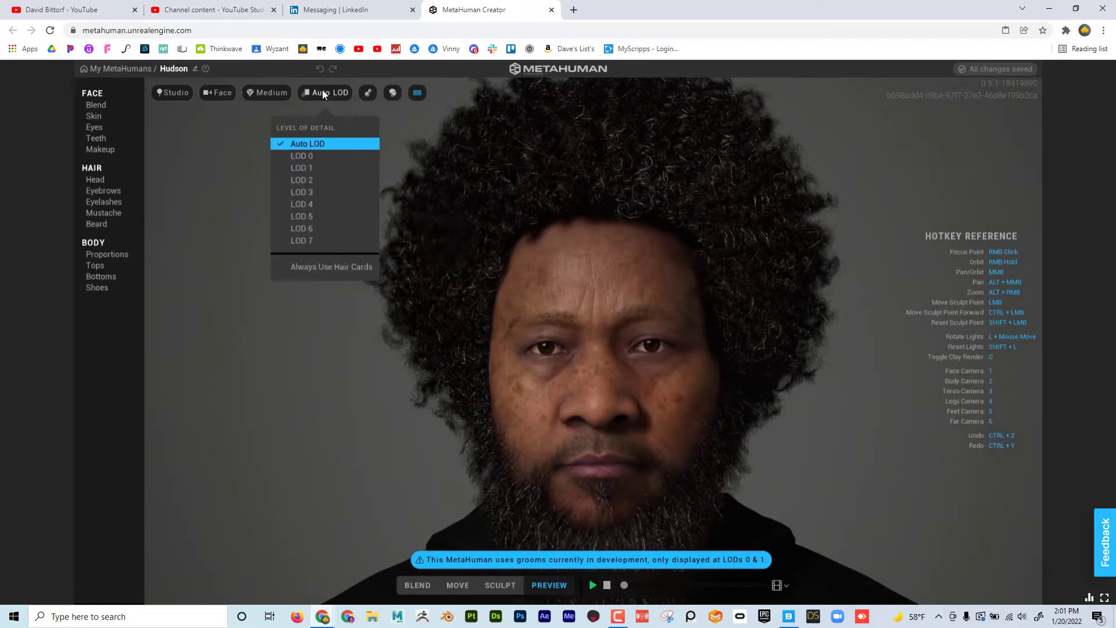
{"action": "left_click", "coordinate": [322, 156]}
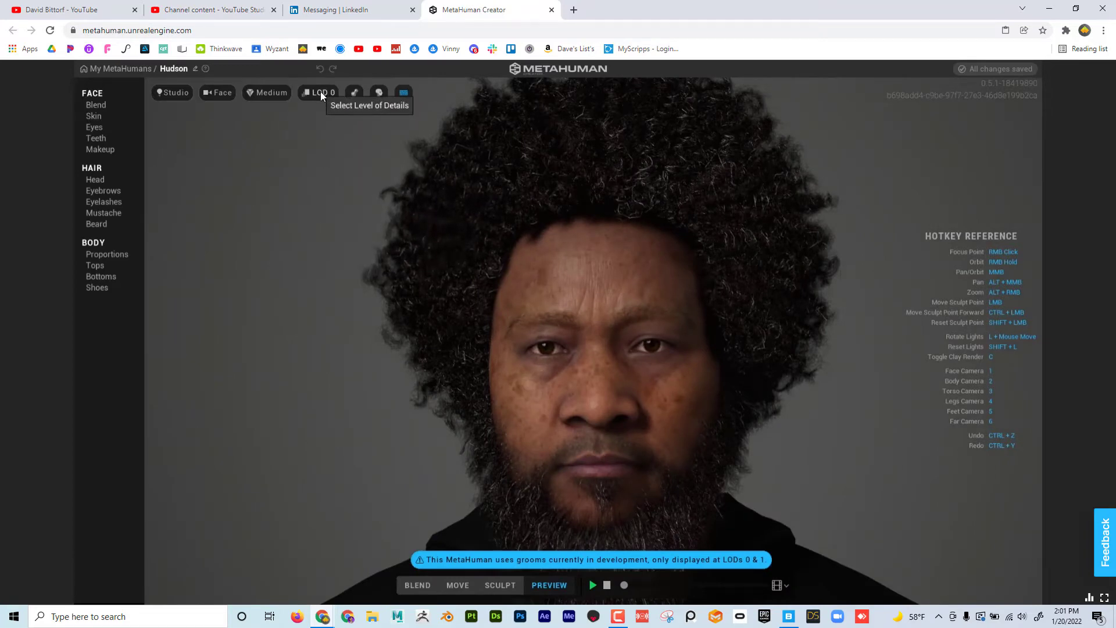
{"action": "left_click", "coordinate": [320, 92]}
{"action": "left_click", "coordinate": [329, 168]}
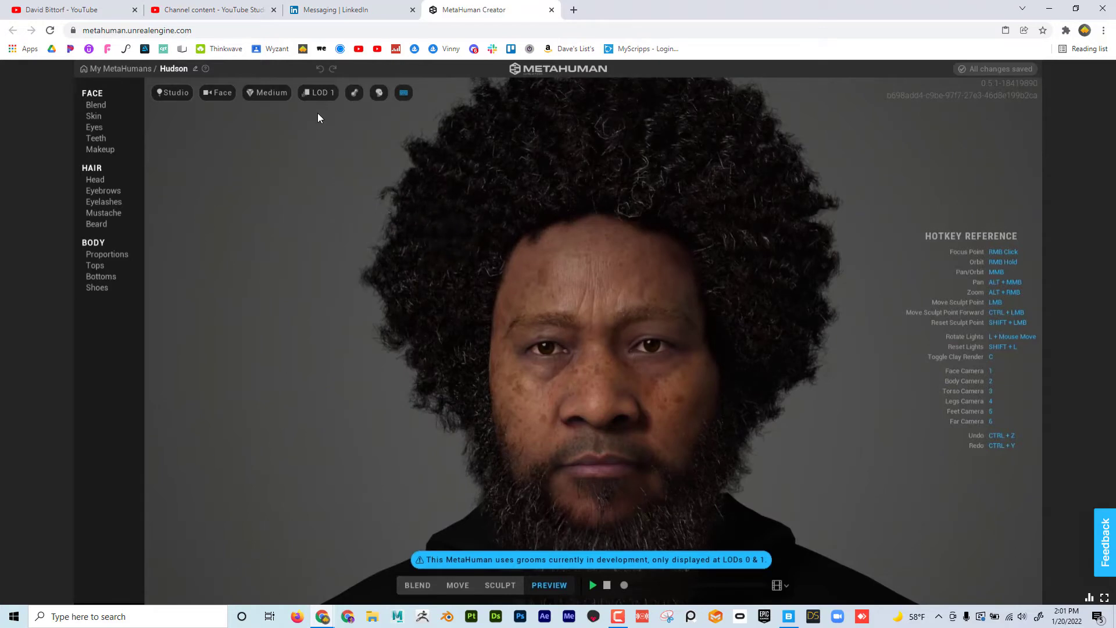
{"action": "left_click", "coordinate": [322, 92]}
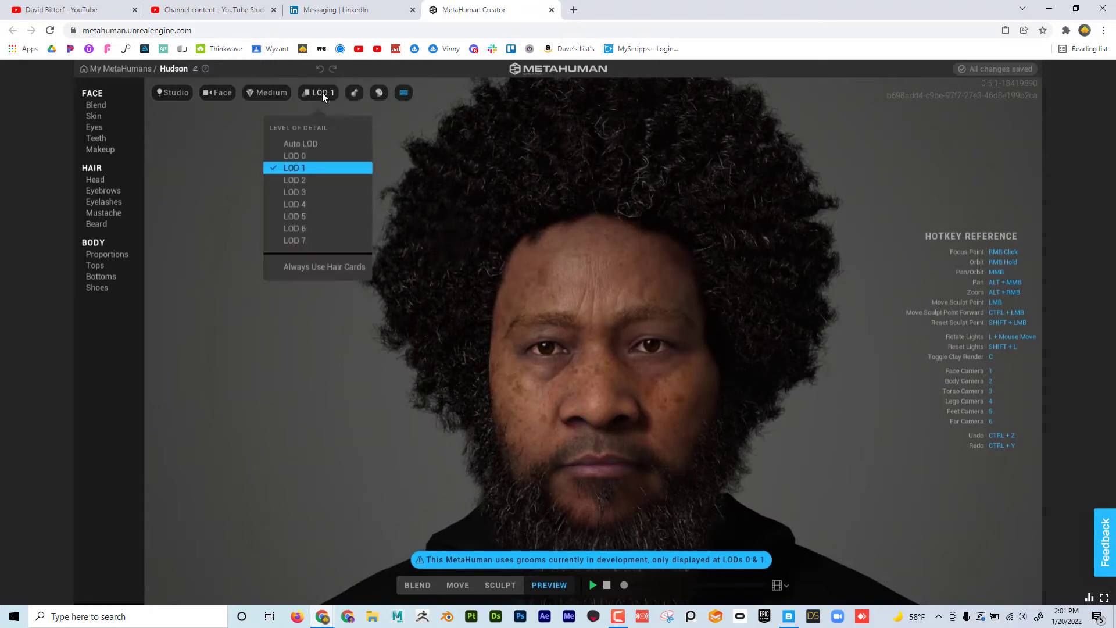
{"action": "left_click", "coordinate": [329, 242]}
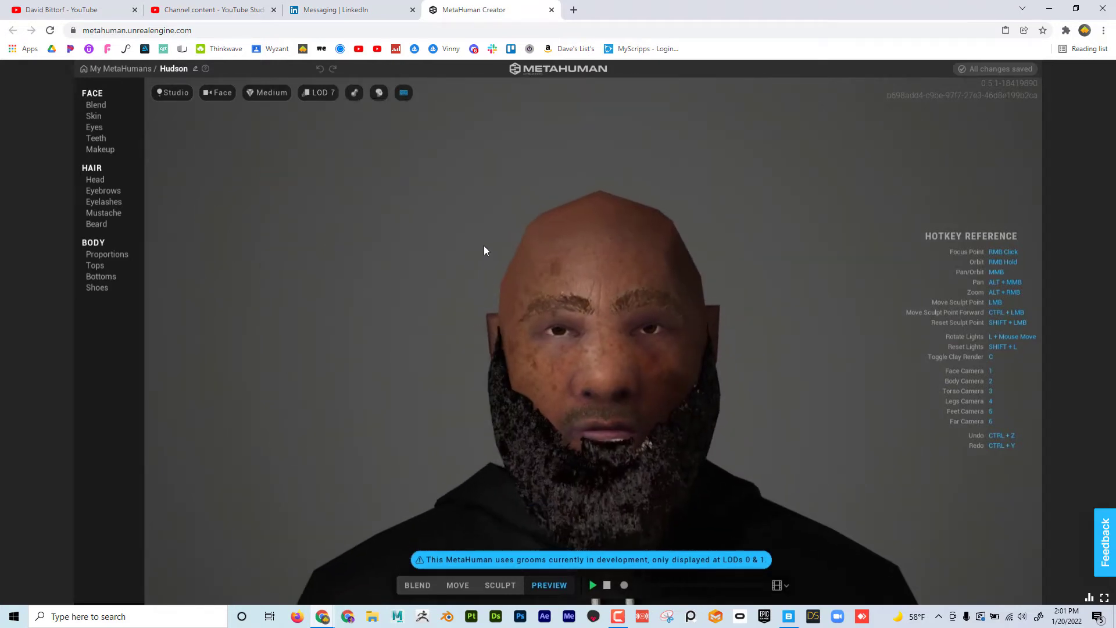
{"action": "scroll", "coordinate": [466, 208], "scroll_direction": "down", "scroll_amount": 10}
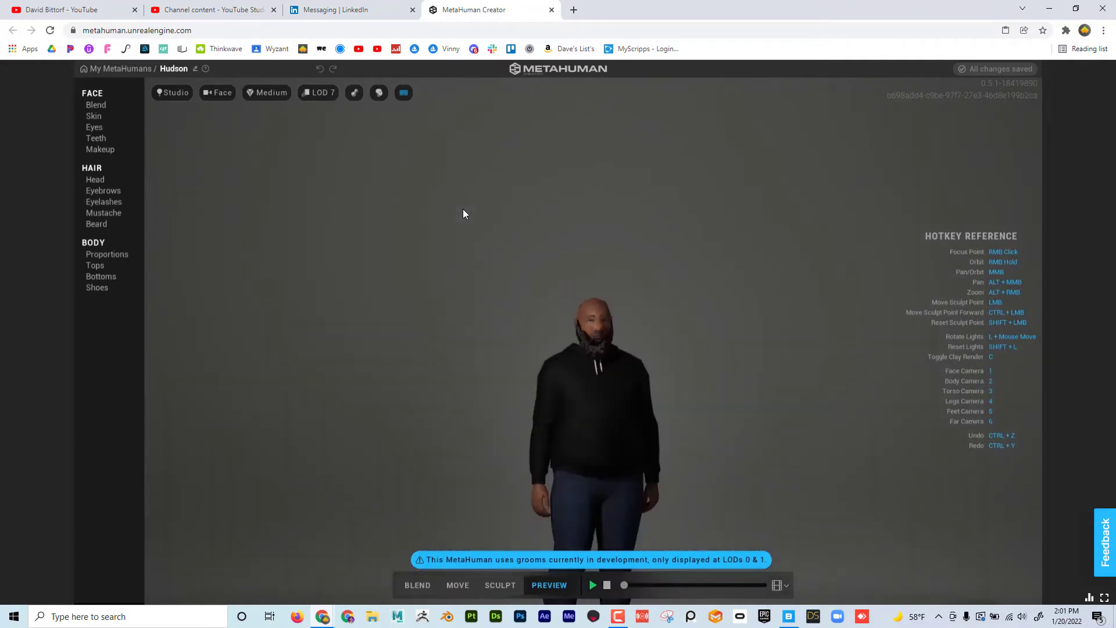
{"action": "scroll", "coordinate": [487, 270], "scroll_direction": "up", "scroll_amount": 10}
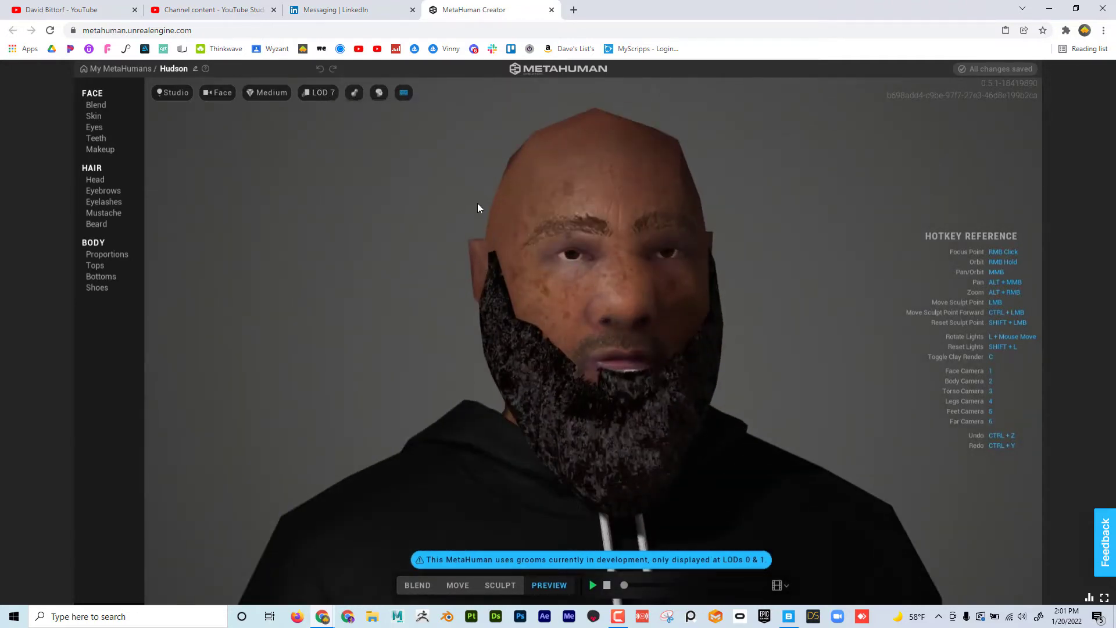
Step: Raise Hudson's level of detail one level at a time from LOD 6 through to LOD 0 to compare hair and face
{"action": "left_click", "coordinate": [308, 92]}
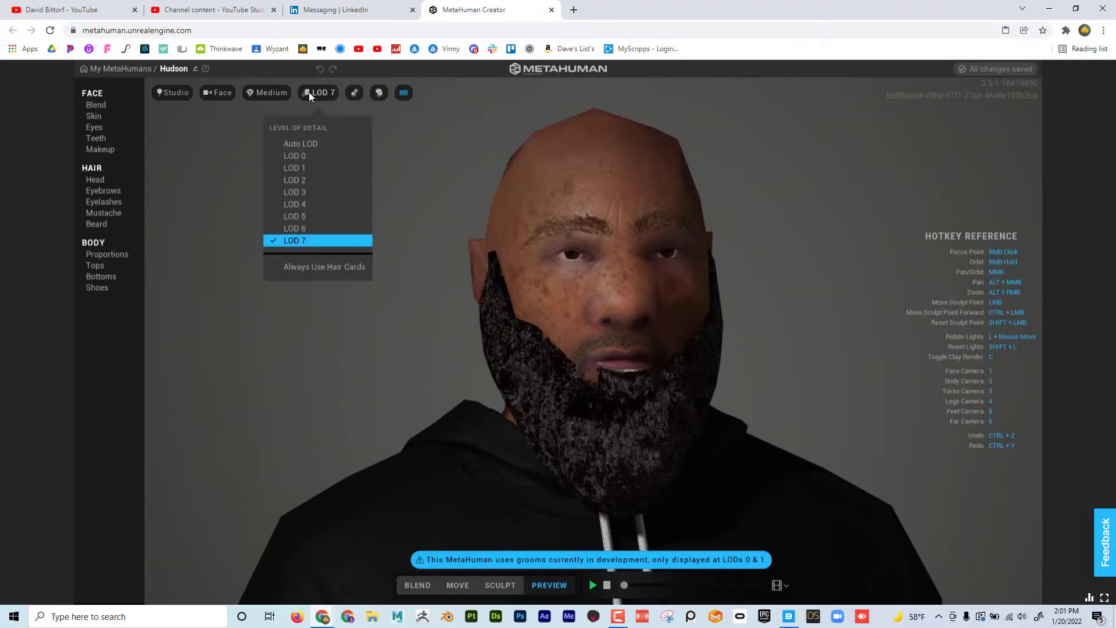
{"action": "left_click", "coordinate": [321, 226]}
{"action": "left_click", "coordinate": [316, 94]}
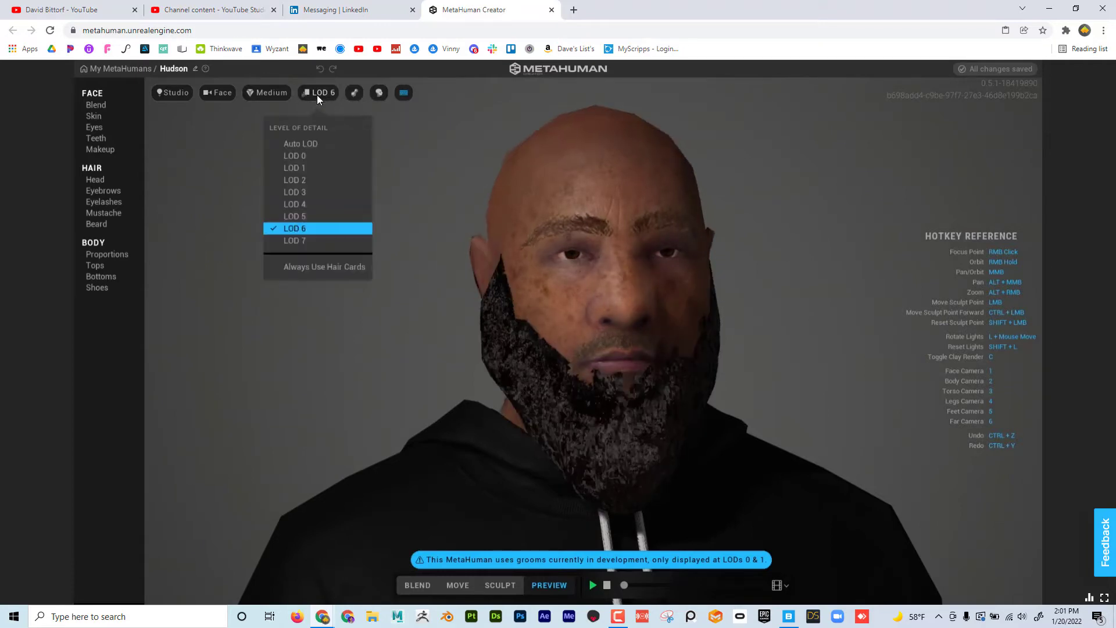
{"action": "left_click", "coordinate": [325, 215]}
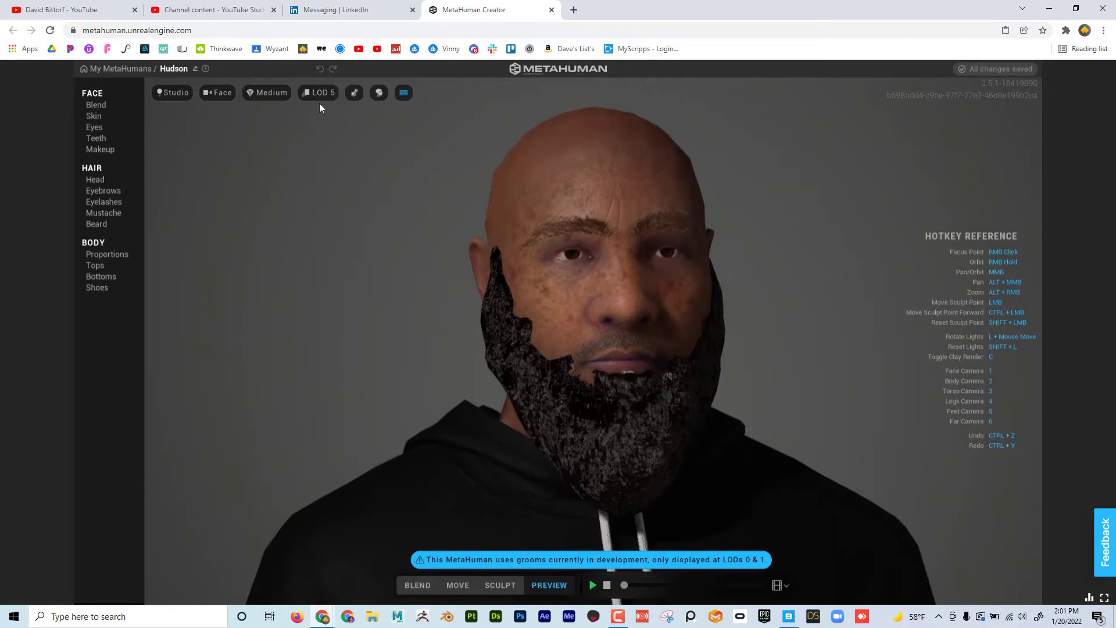
{"action": "left_click", "coordinate": [321, 94]}
{"action": "left_click", "coordinate": [329, 204]}
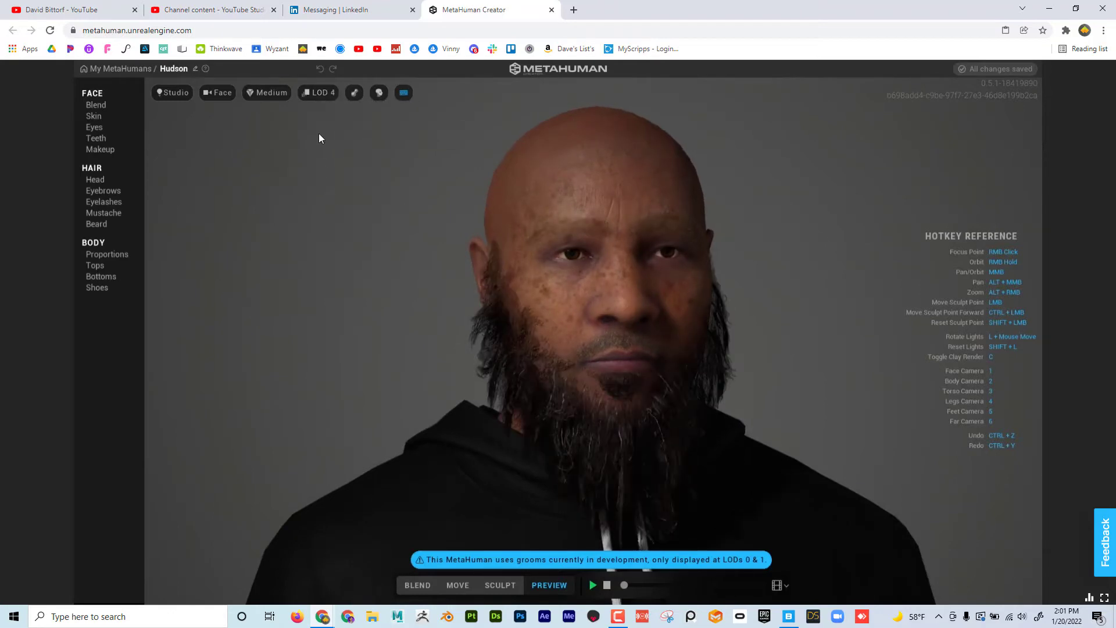
{"action": "left_click", "coordinate": [324, 93]}
{"action": "left_click", "coordinate": [322, 192]}
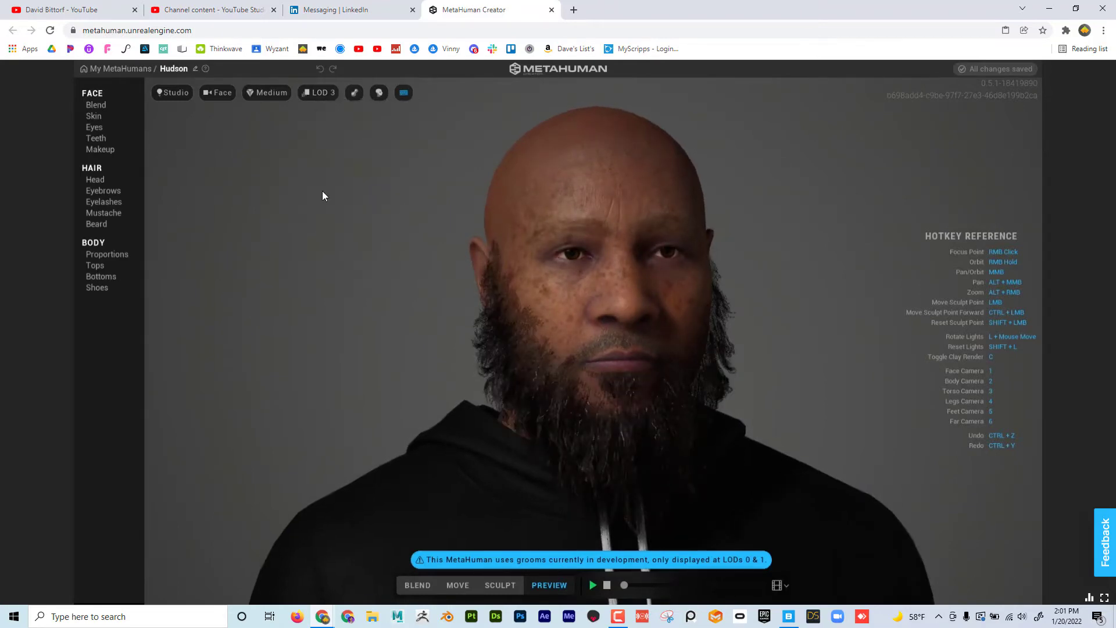
{"action": "left_click", "coordinate": [332, 95]}
{"action": "left_click", "coordinate": [333, 180]}
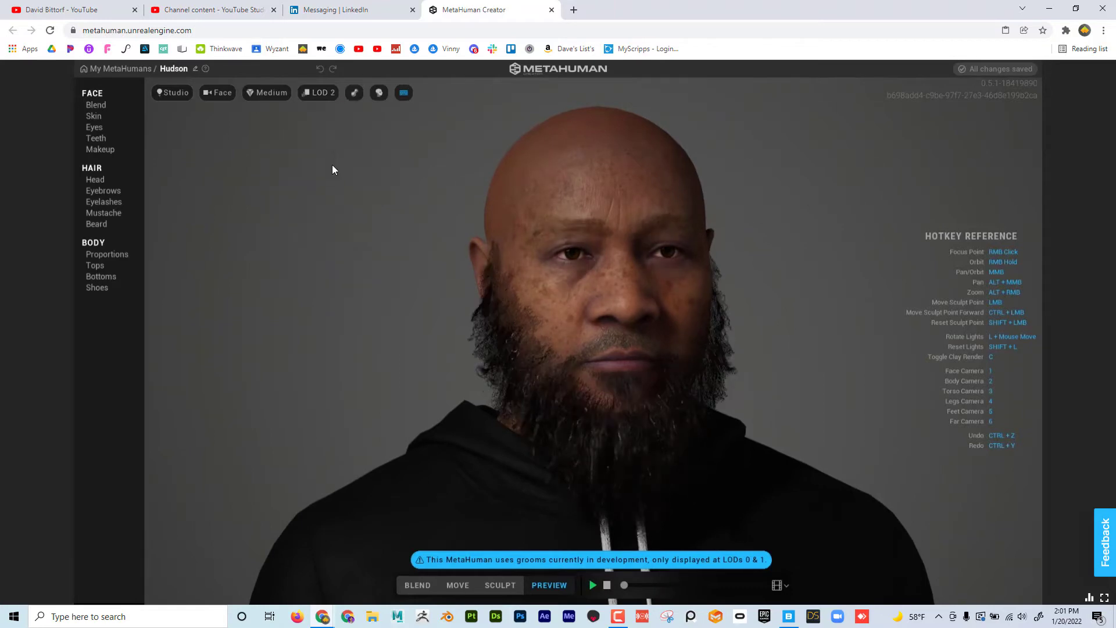
{"action": "left_click", "coordinate": [317, 93]}
{"action": "left_click", "coordinate": [326, 169]}
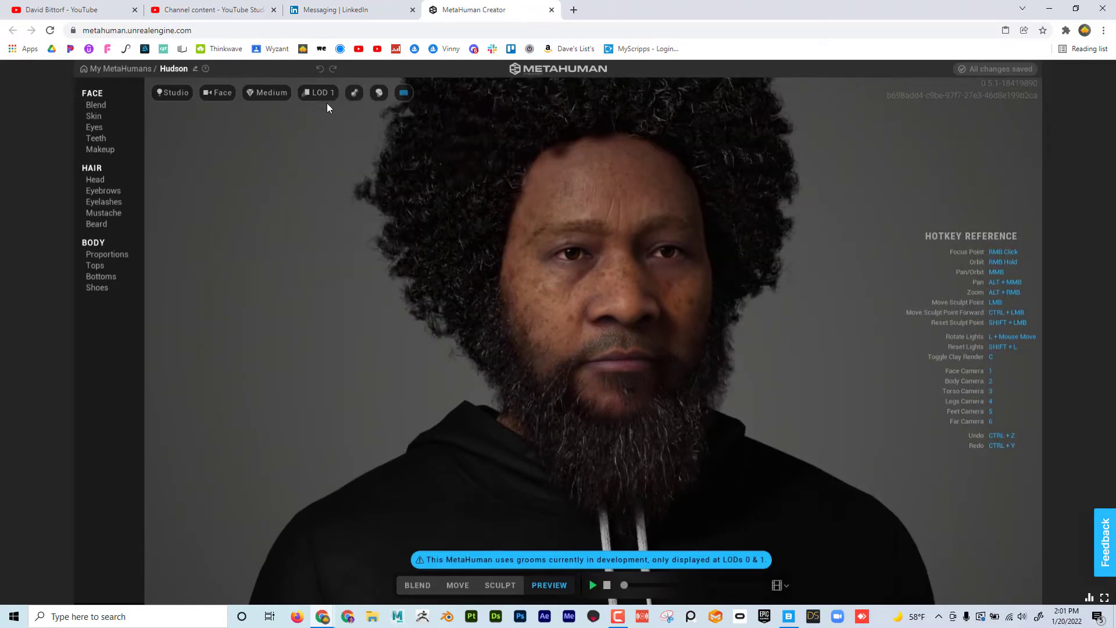
{"action": "left_click", "coordinate": [325, 90]}
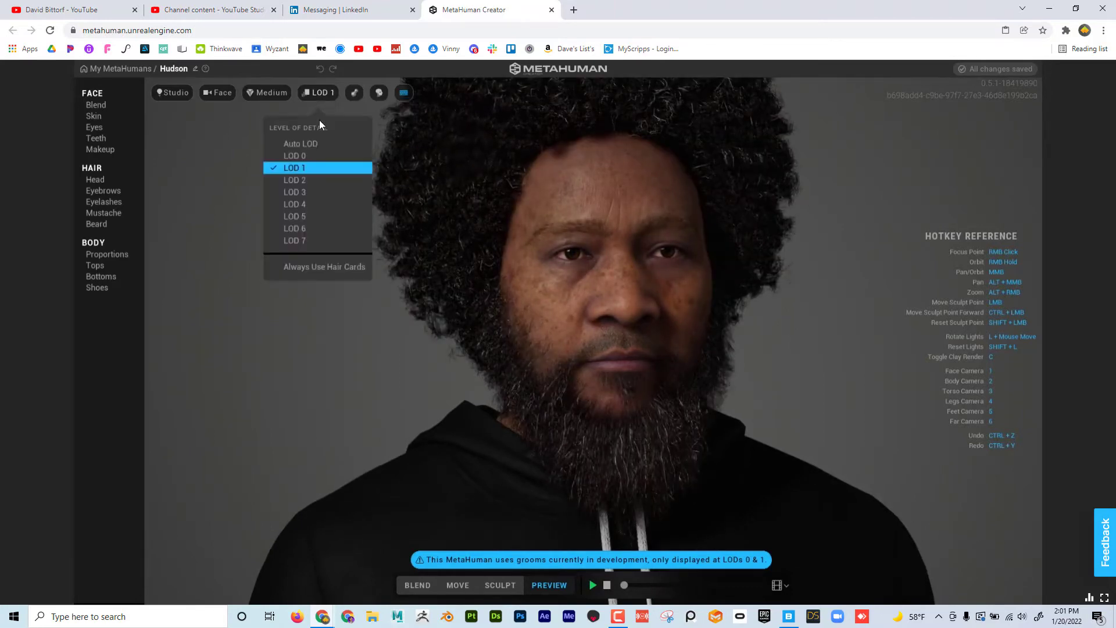
{"action": "left_click", "coordinate": [316, 154]}
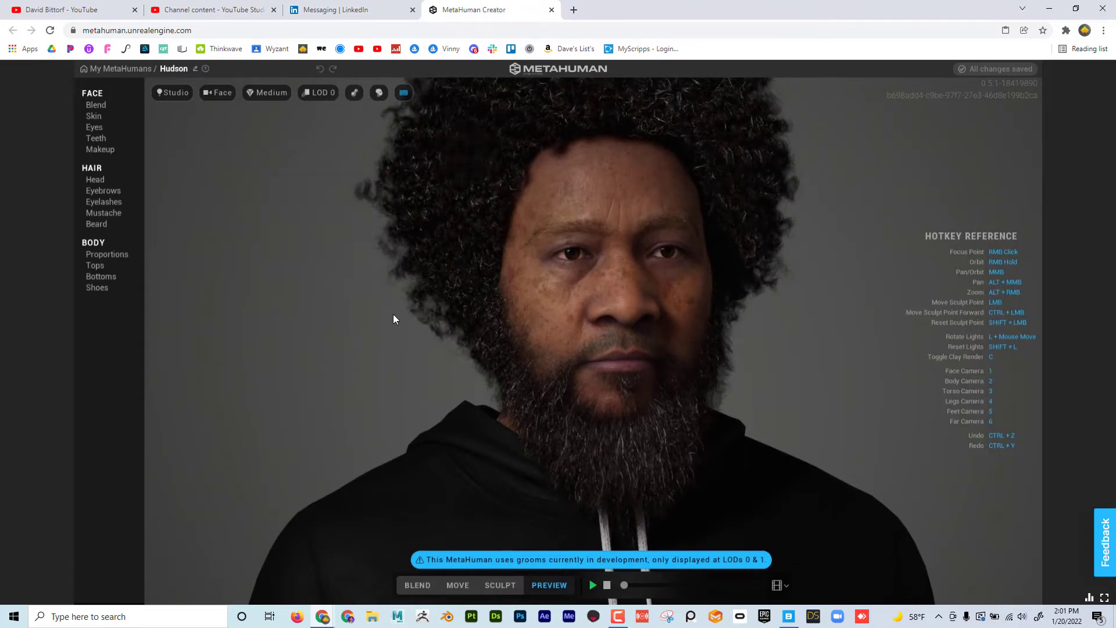
Step: Set the level of detail back to Auto LOD and examine Hudson at several distances, including the nose and mouth close up
{"action": "left_click", "coordinate": [323, 93]}
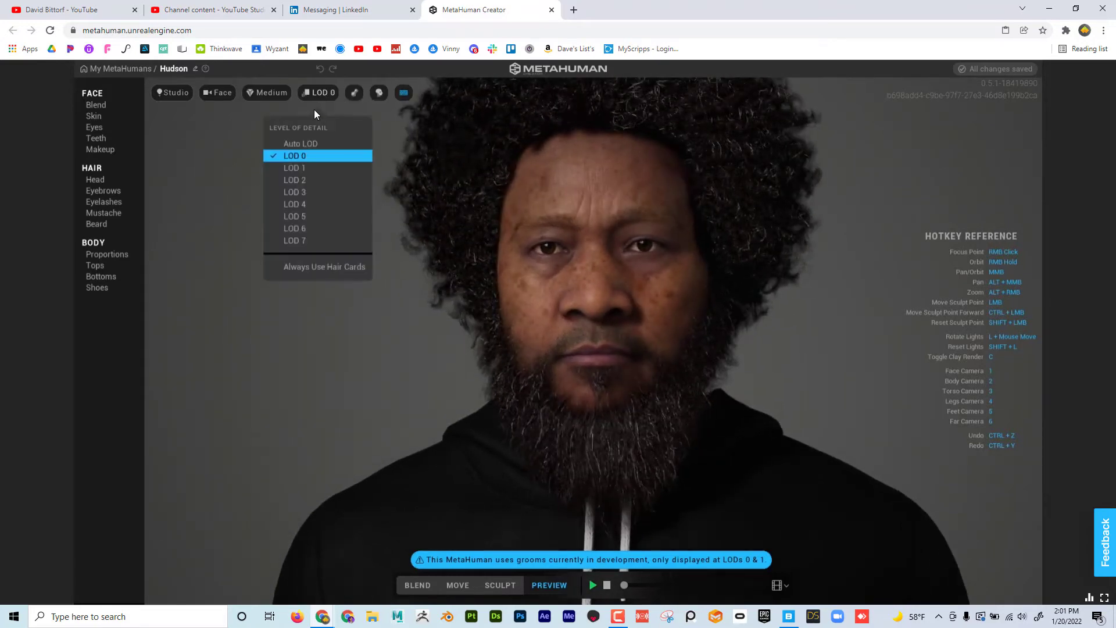
{"action": "left_click", "coordinate": [315, 143]}
{"action": "scroll", "coordinate": [396, 266], "scroll_direction": "down", "scroll_amount": 5}
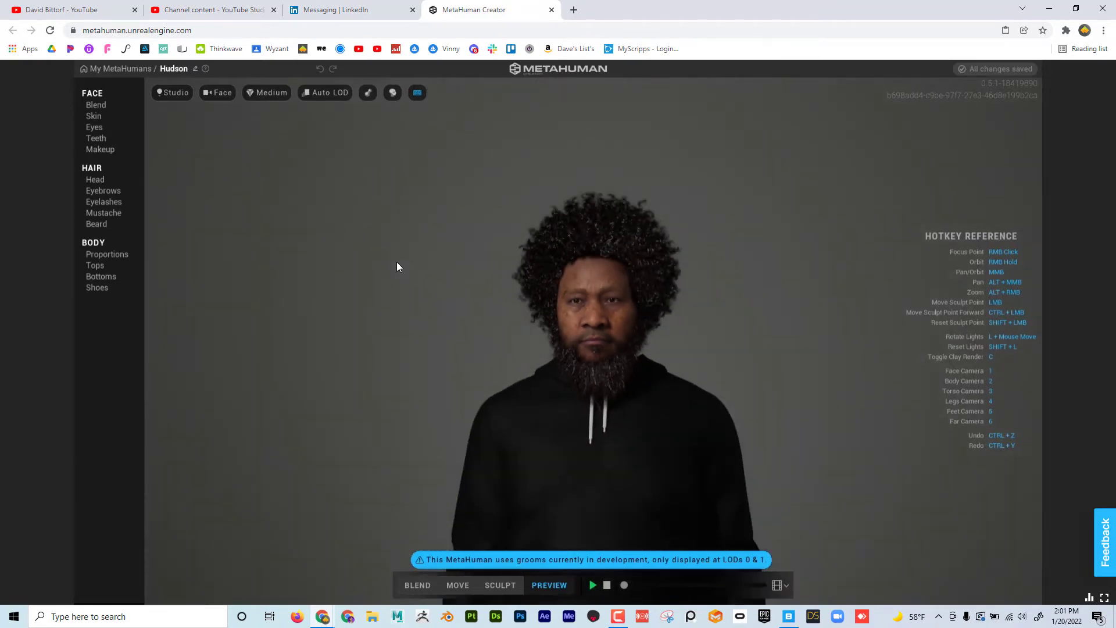
{"action": "scroll", "coordinate": [396, 267], "scroll_direction": "down", "scroll_amount": 2}
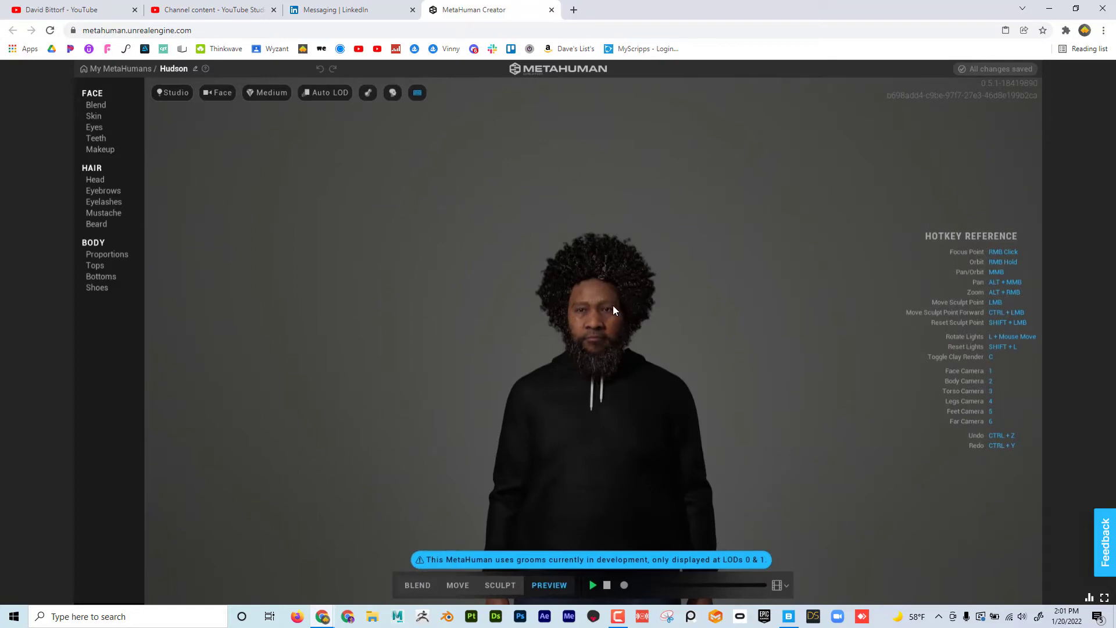
{"action": "scroll", "coordinate": [588, 322], "scroll_direction": "up", "scroll_amount": 8}
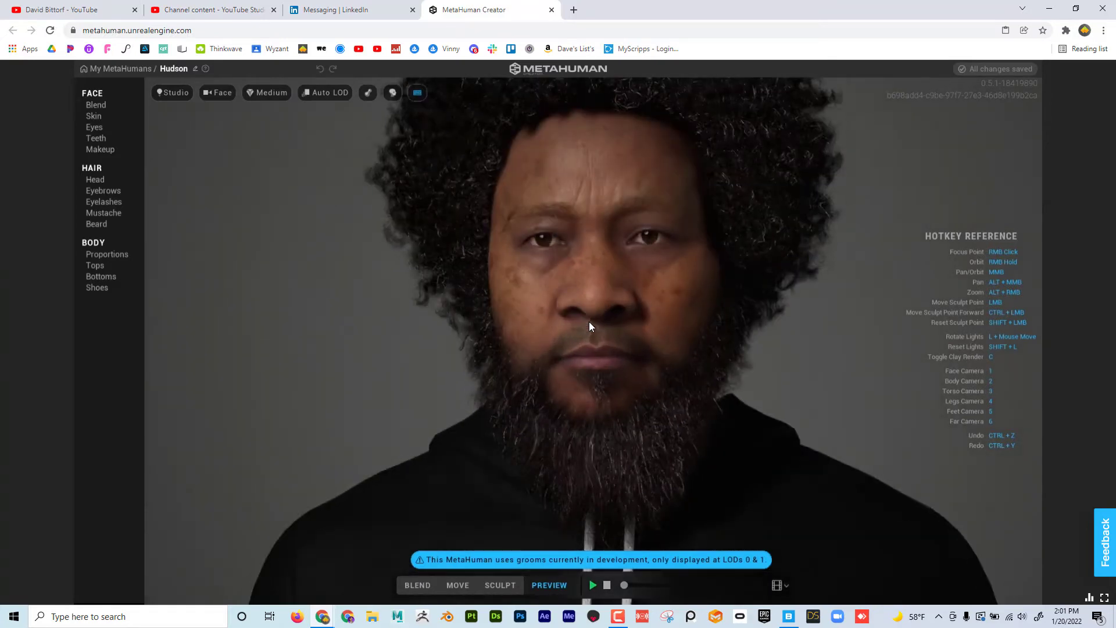
{"action": "scroll", "coordinate": [588, 323], "scroll_direction": "up", "scroll_amount": 5}
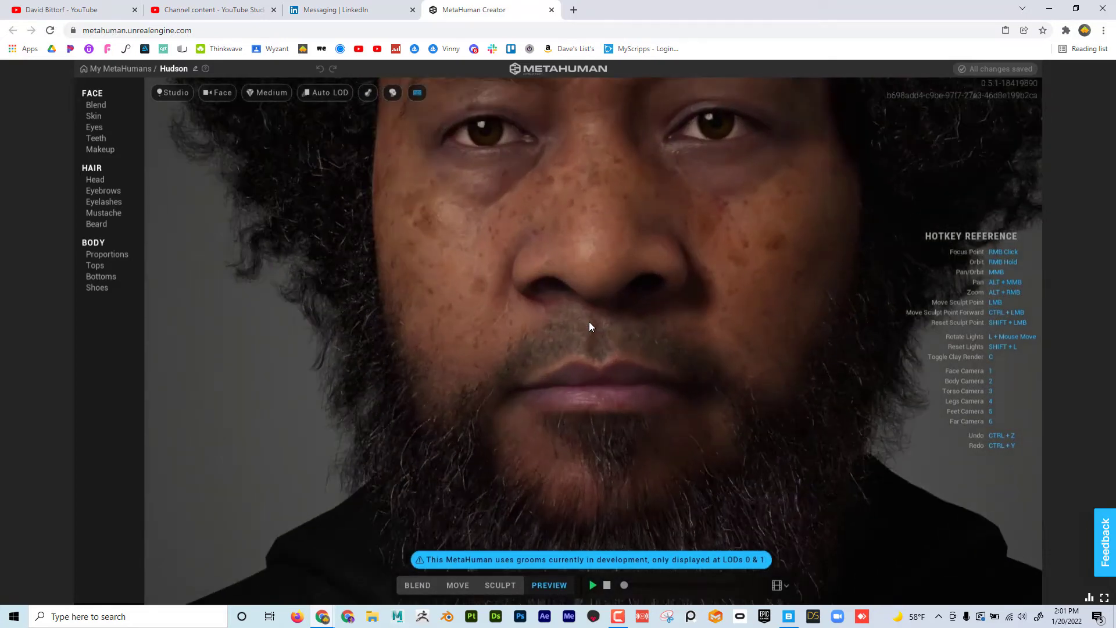
{"action": "scroll", "coordinate": [588, 323], "scroll_direction": "up", "scroll_amount": 2}
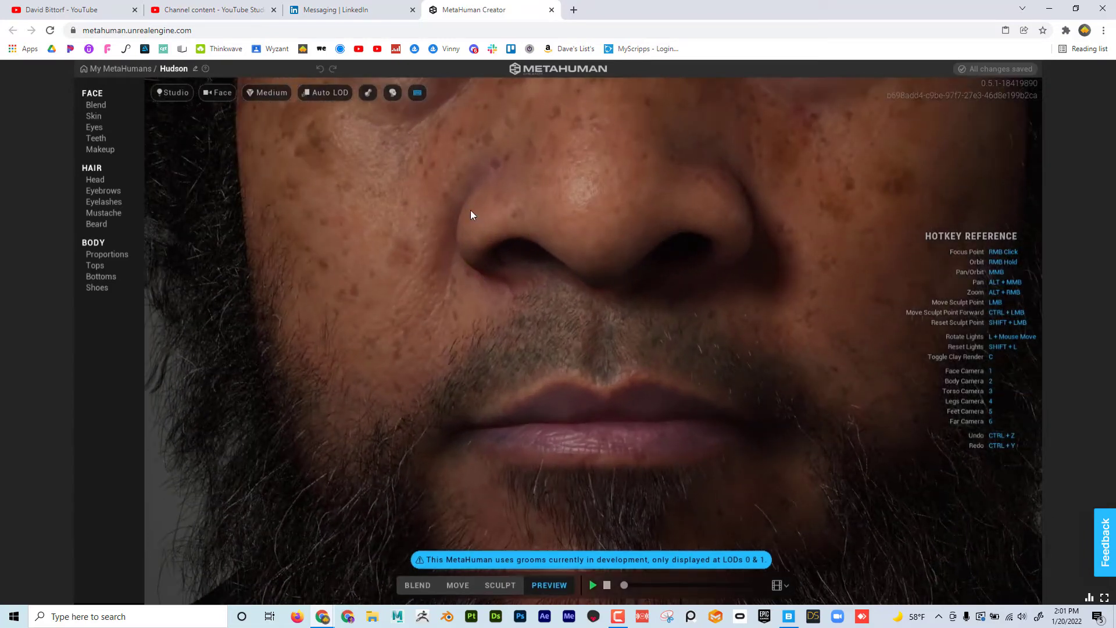
{"action": "scroll", "coordinate": [494, 265], "scroll_direction": "down", "scroll_amount": 10}
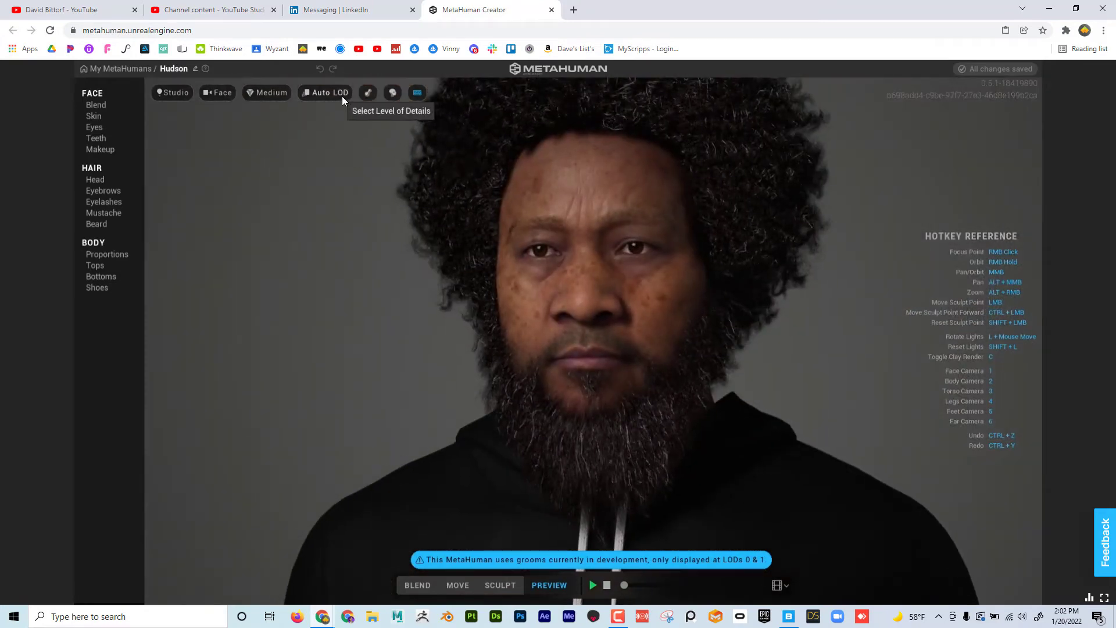
Step: Turn the clay material on and off twice, and briefly toggle Hudson's hair display while viewing the head
{"action": "left_click", "coordinate": [368, 93]}
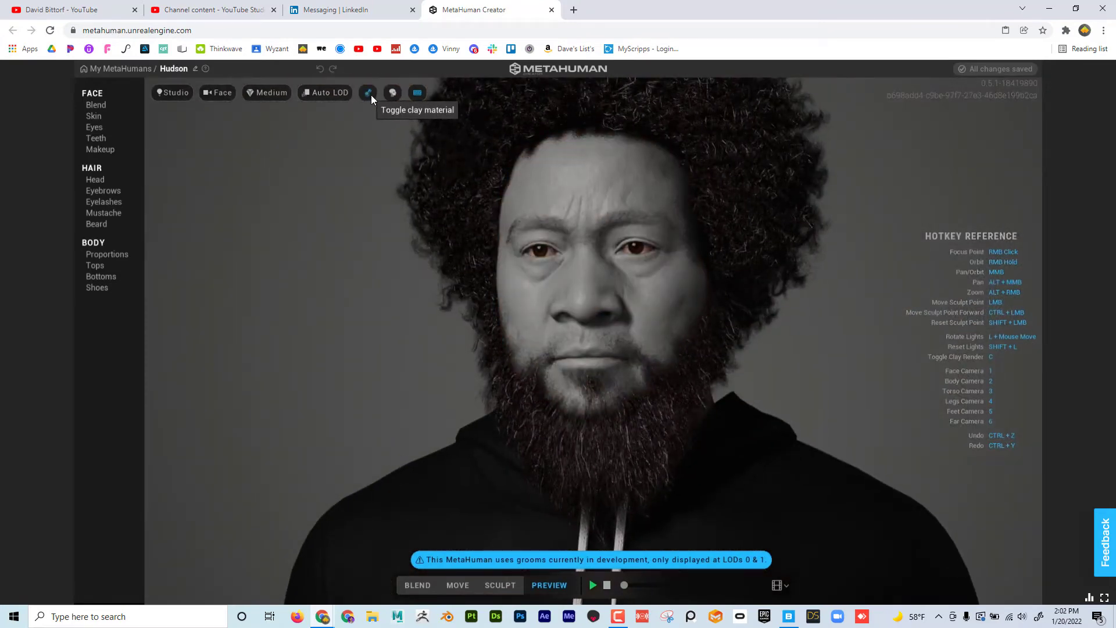
{"action": "left_click", "coordinate": [371, 96]}
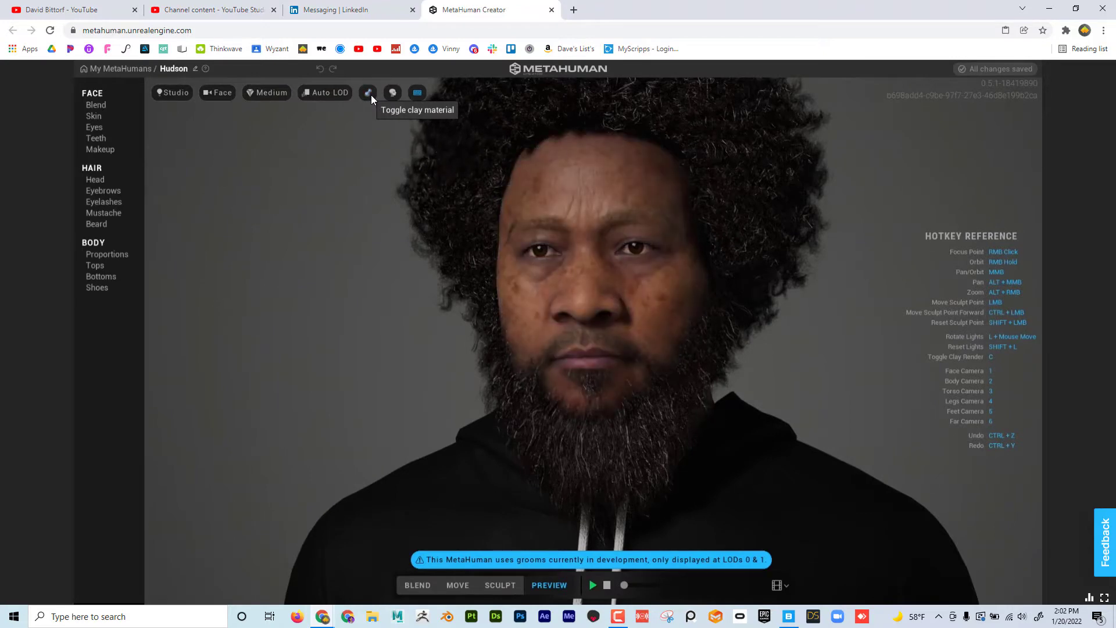
{"action": "left_click", "coordinate": [371, 95]}
{"action": "left_click", "coordinate": [370, 95]}
{"action": "left_click", "coordinate": [392, 96]}
{"action": "middle_click_drag", "start_coordinate": [424, 238], "coordinate": [388, 253]}
{"action": "left_click", "coordinate": [392, 94]}
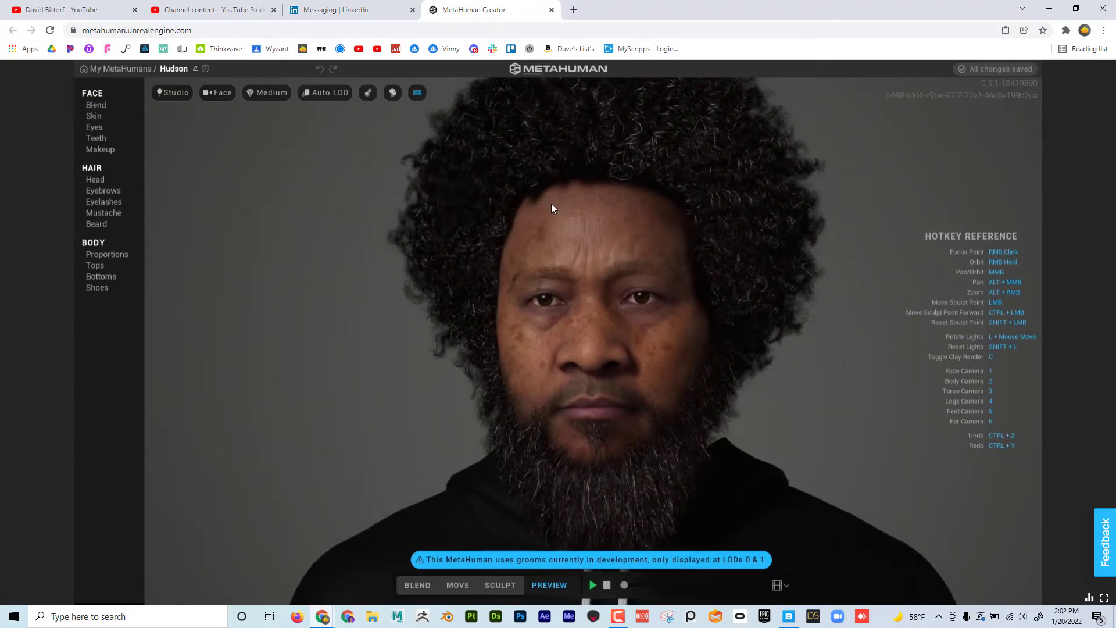
Step: Open face blending, stop the preview animation, look through the presets, and place Bernice in the upper blend slot
{"action": "left_click", "coordinate": [106, 107]}
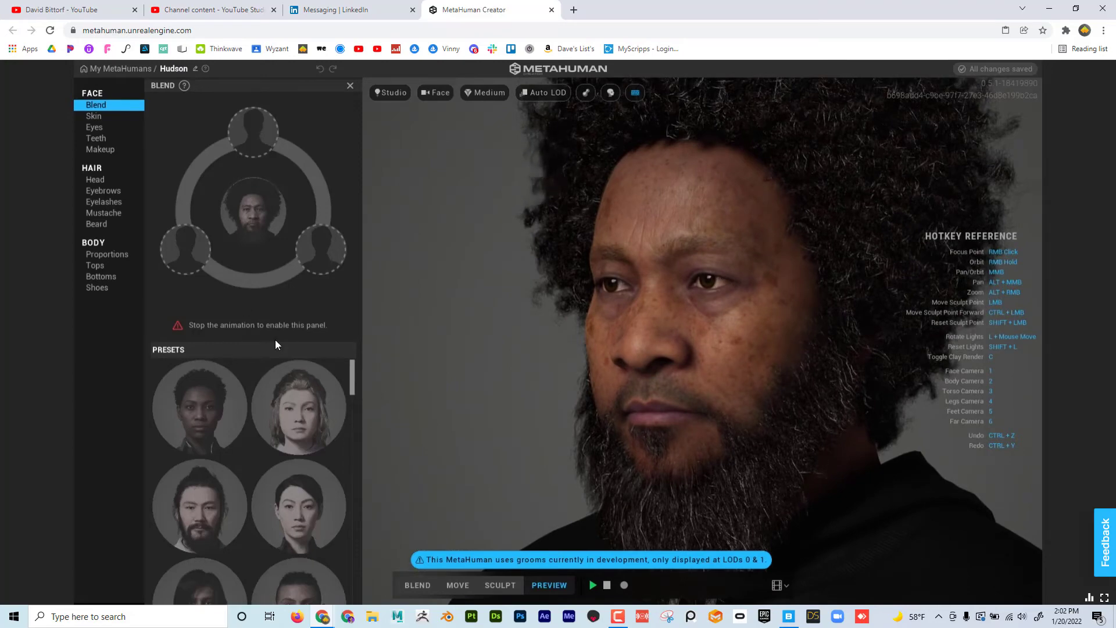
{"action": "left_click", "coordinate": [608, 585]}
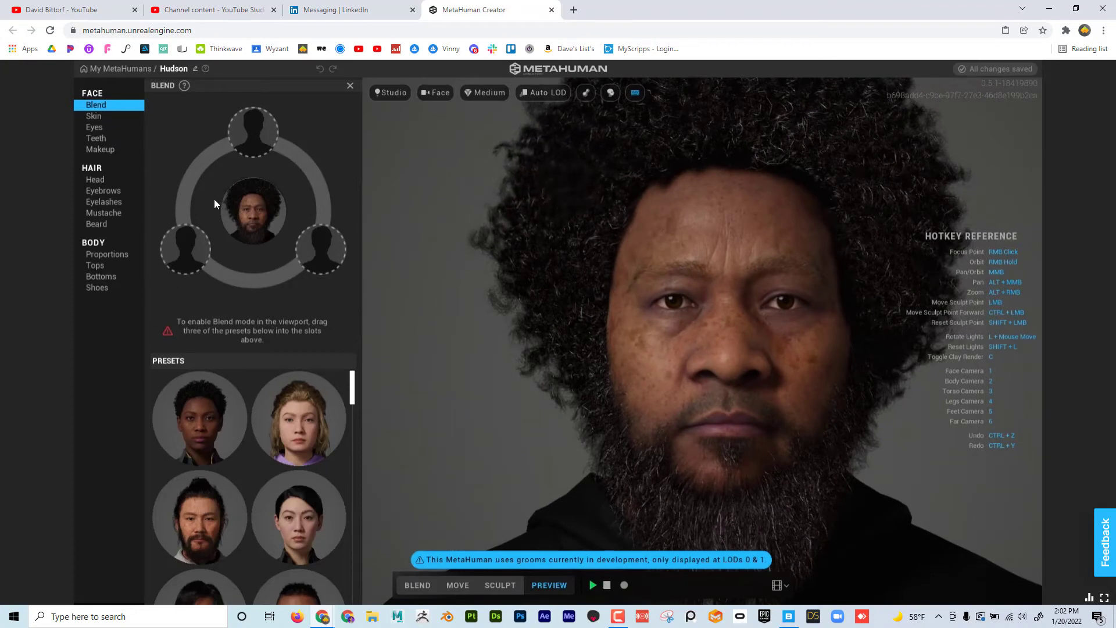
{"action": "scroll", "coordinate": [266, 427], "scroll_direction": "down", "scroll_amount": 5}
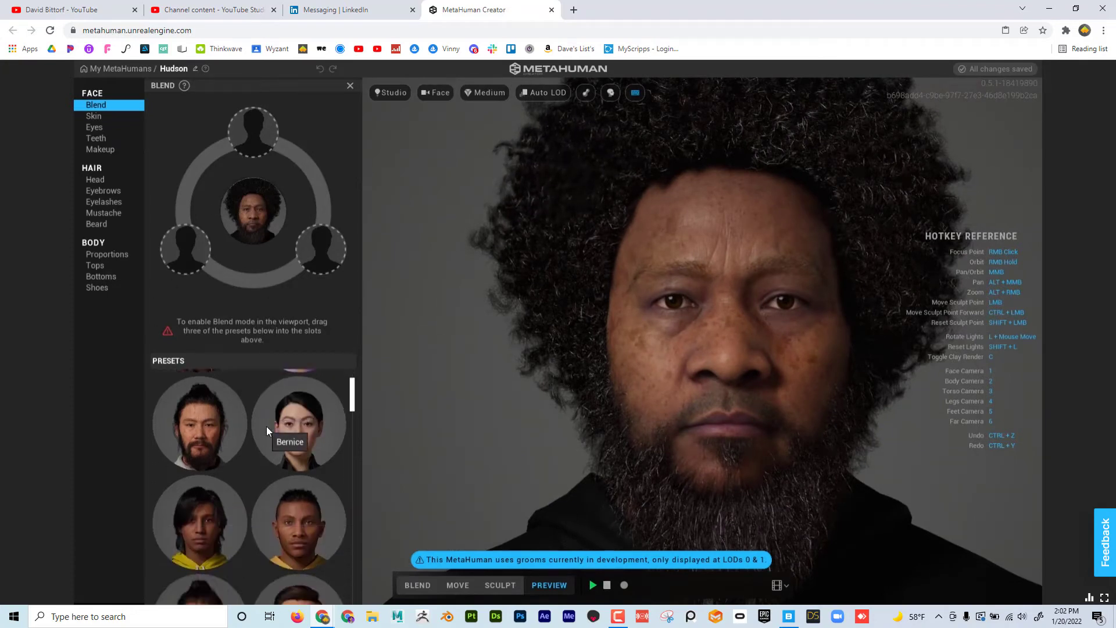
{"action": "scroll", "coordinate": [264, 423], "scroll_direction": "up", "scroll_amount": 4}
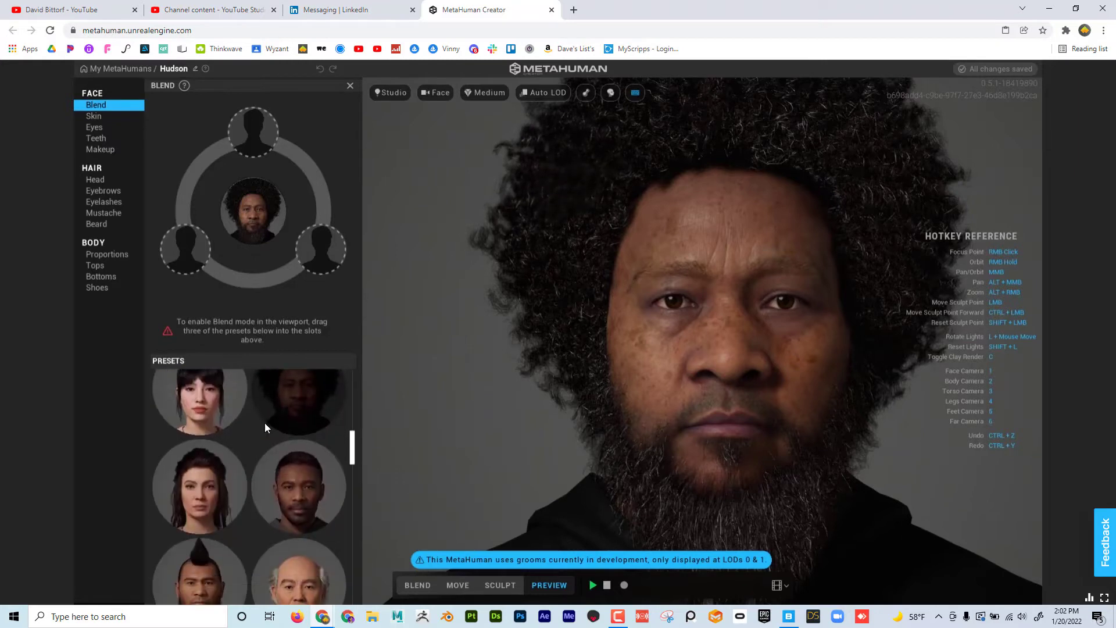
{"action": "scroll", "coordinate": [264, 423], "scroll_direction": "up", "scroll_amount": 4}
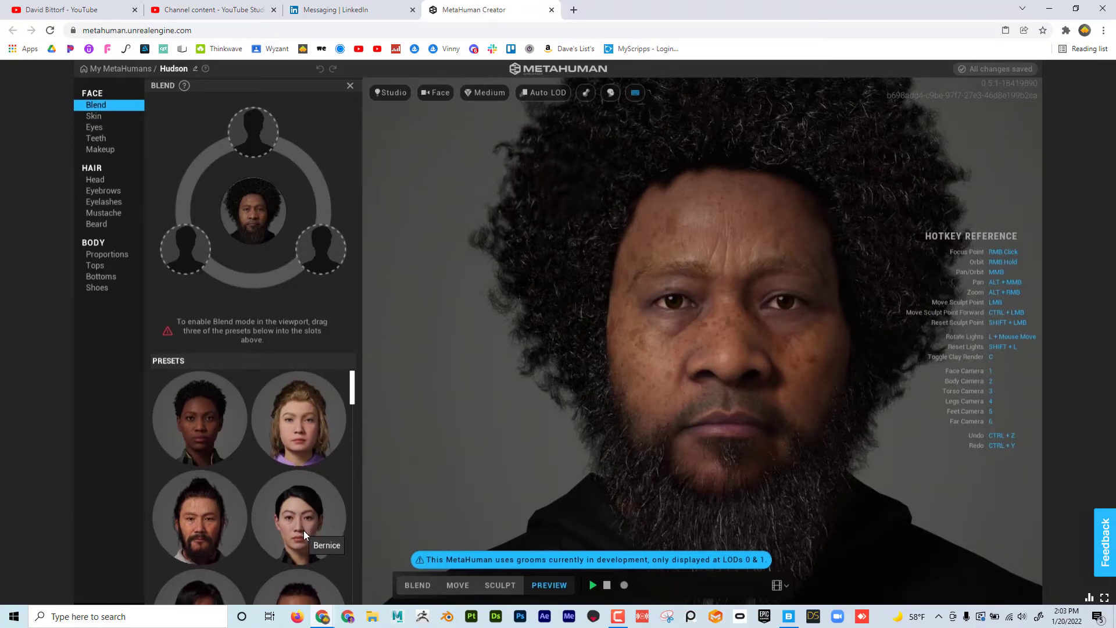
{"action": "left_click_drag", "start_coordinate": [298, 532], "coordinate": [250, 139]}
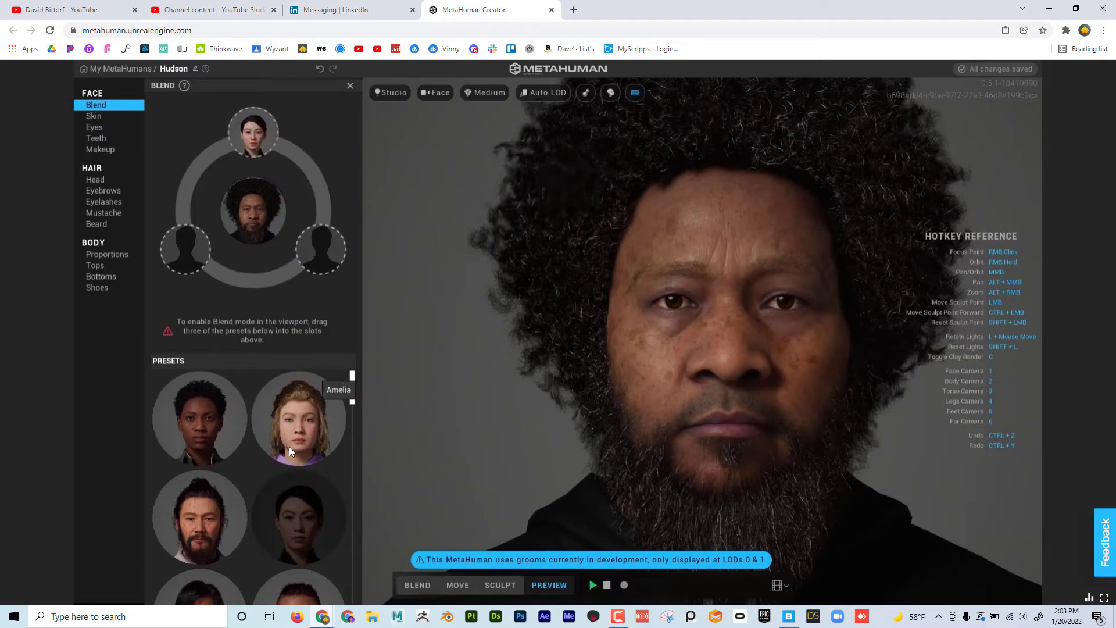
Step: Fill the lower-left blend slot with Cooper and the lower-right slot with Emanuel
{"action": "scroll", "coordinate": [271, 515], "scroll_direction": "down", "scroll_amount": 1}
{"action": "scroll", "coordinate": [270, 518], "scroll_direction": "down", "scroll_amount": 2}
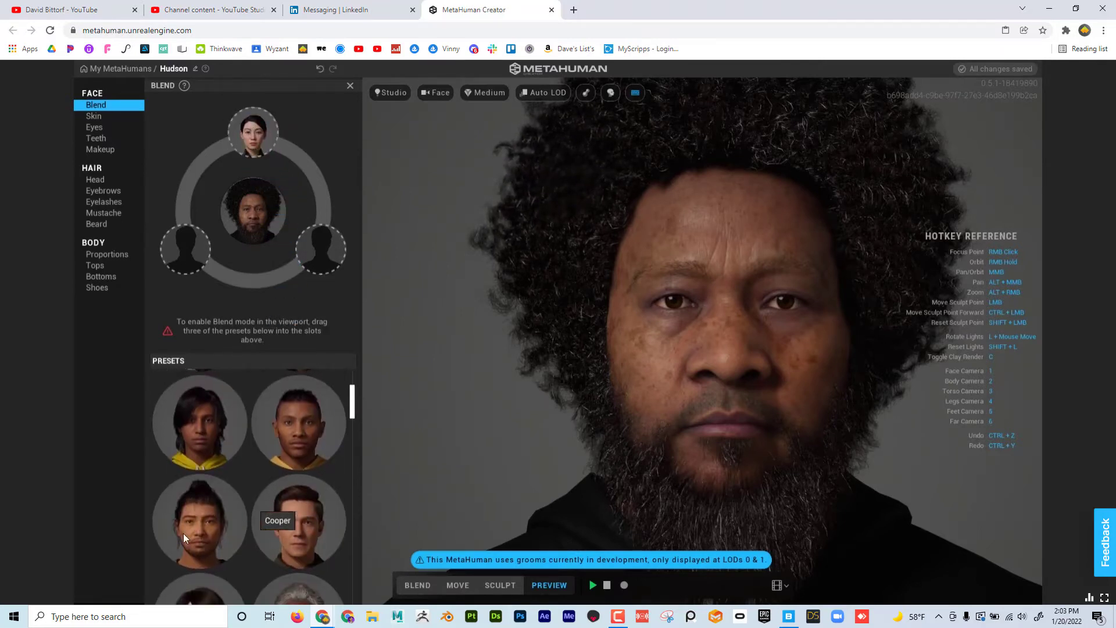
{"action": "left_click_drag", "start_coordinate": [297, 517], "coordinate": [189, 249]}
{"action": "scroll", "coordinate": [260, 523], "scroll_direction": "down", "scroll_amount": 2}
{"action": "scroll", "coordinate": [259, 520], "scroll_direction": "down", "scroll_amount": 1}
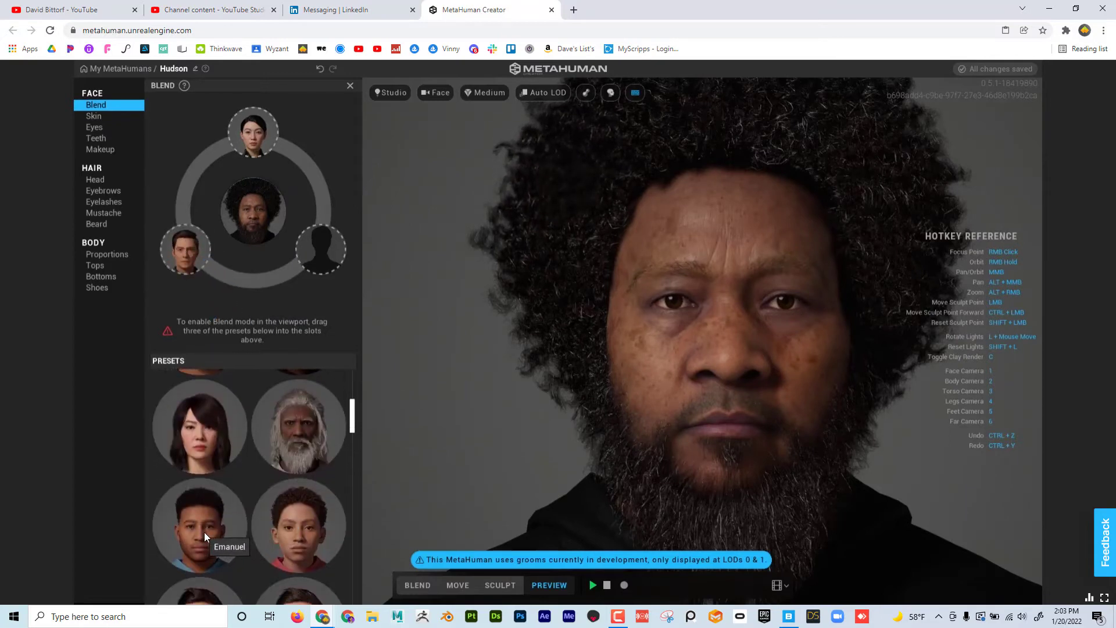
{"action": "left_click_drag", "start_coordinate": [182, 522], "coordinate": [324, 251]}
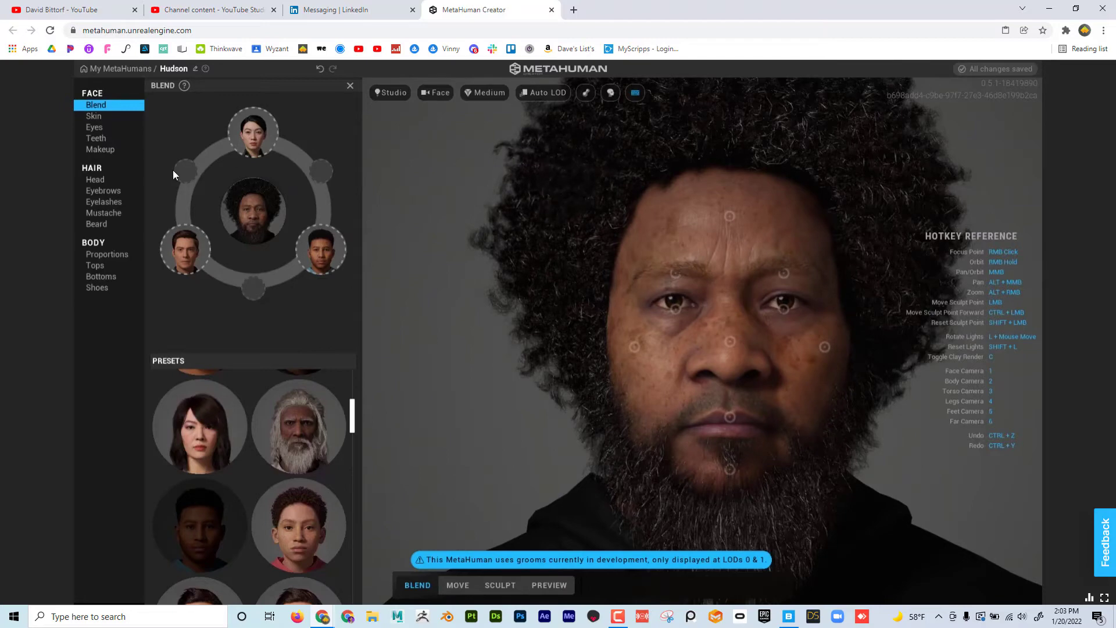
Step: Blend Hudson's nose toward Bernice, Emanuel and Cooper in turn to compare the shapes
{"action": "right_click_drag", "start_coordinate": [504, 416], "coordinate": [539, 417]}
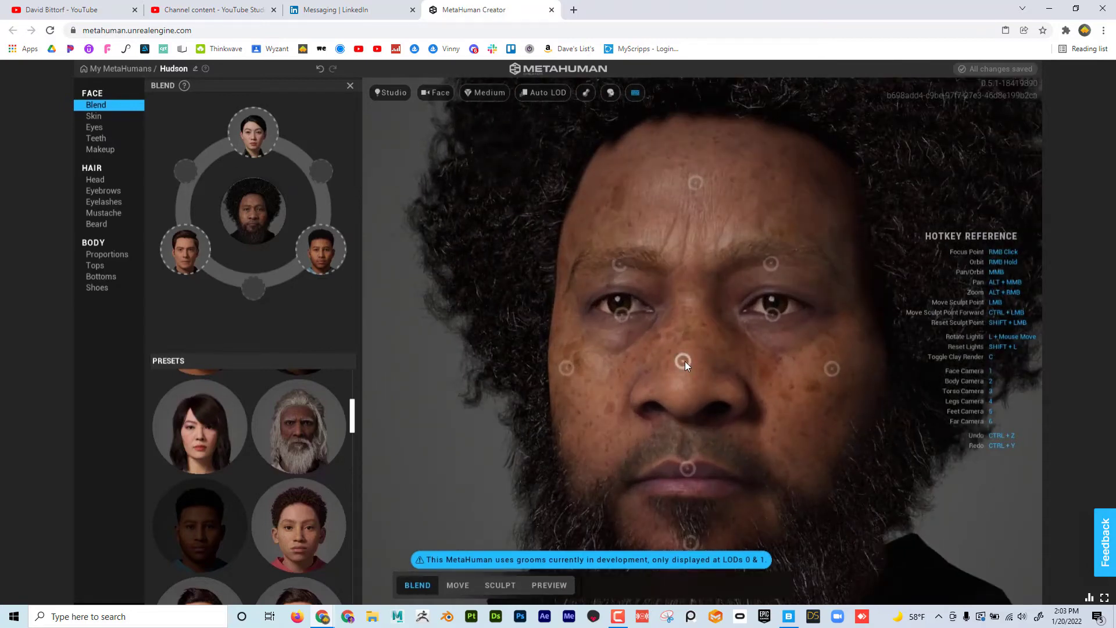
{"action": "left_click_drag", "start_coordinate": [685, 361], "coordinate": [685, 260]}
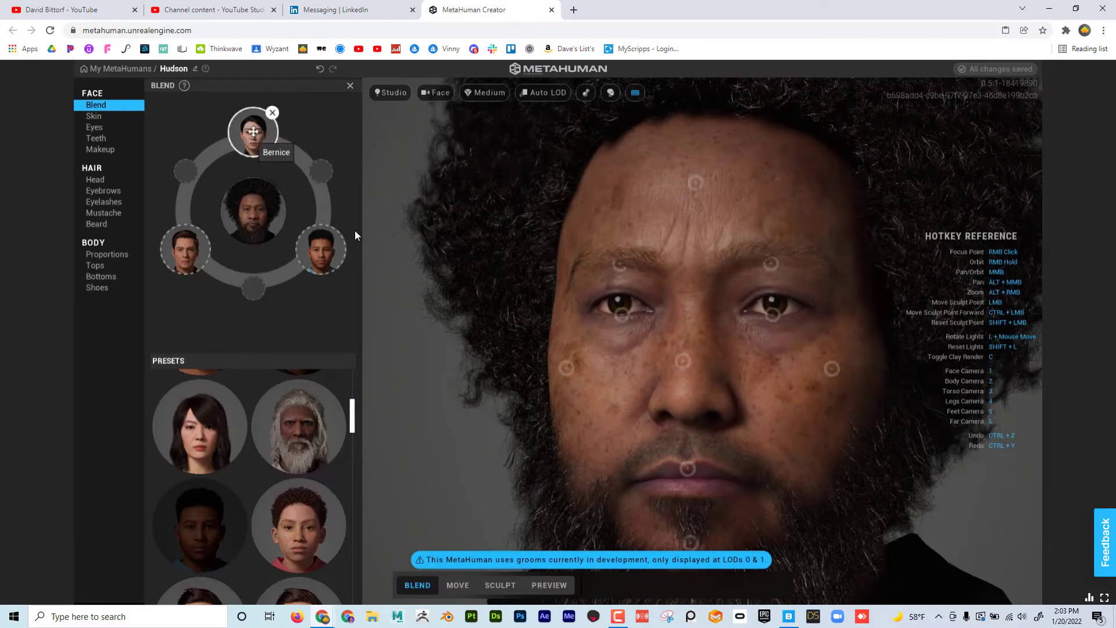
{"action": "mouse_move", "coordinate": [684, 364]}
{"action": "left_mouse_down"}
{"action": "mouse_move", "coordinate": [754, 419]}
{"action": "mouse_move", "coordinate": [776, 493]}
{"action": "mouse_move", "coordinate": [765, 518]}
{"action": "left_mouse_up"}
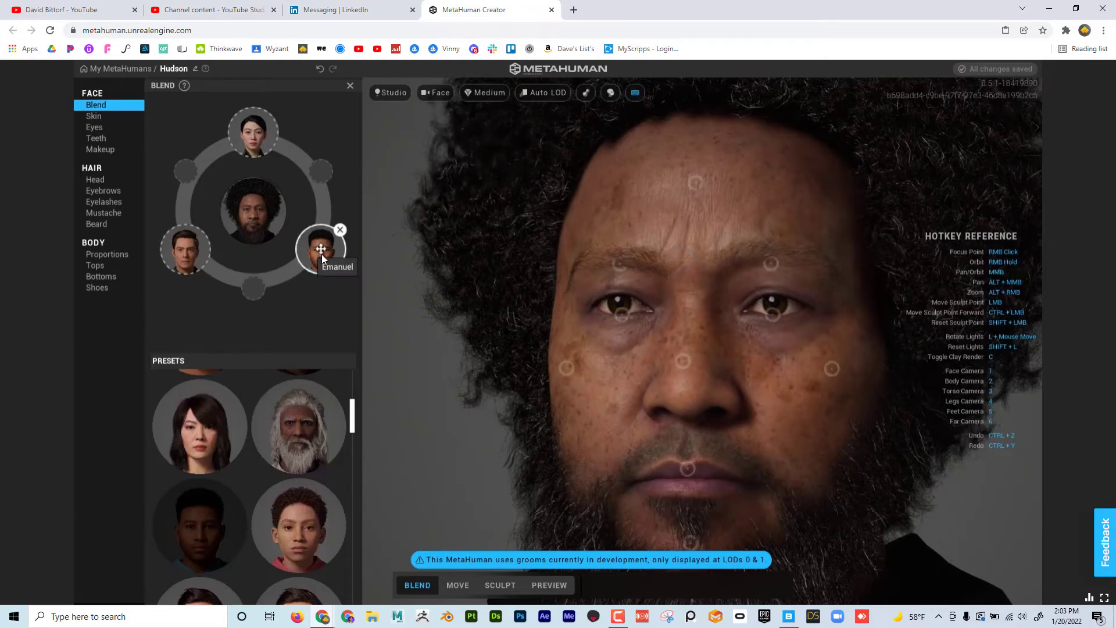
{"action": "mouse_move", "coordinate": [681, 363]}
{"action": "left_mouse_down"}
{"action": "mouse_move", "coordinate": [591, 409]}
{"action": "mouse_move", "coordinate": [527, 355]}
{"action": "mouse_move", "coordinate": [511, 359]}
{"action": "mouse_move", "coordinate": [613, 339]}
{"action": "mouse_move", "coordinate": [664, 299]}
{"action": "mouse_move", "coordinate": [656, 258]}
{"action": "mouse_move", "coordinate": [609, 277]}
{"action": "mouse_move", "coordinate": [585, 259]}
{"action": "mouse_move", "coordinate": [549, 270]}
{"action": "mouse_move", "coordinate": [535, 314]}
{"action": "mouse_move", "coordinate": [548, 343]}
{"action": "mouse_move", "coordinate": [596, 352]}
{"action": "mouse_move", "coordinate": [600, 309]}
{"action": "left_mouse_up"}
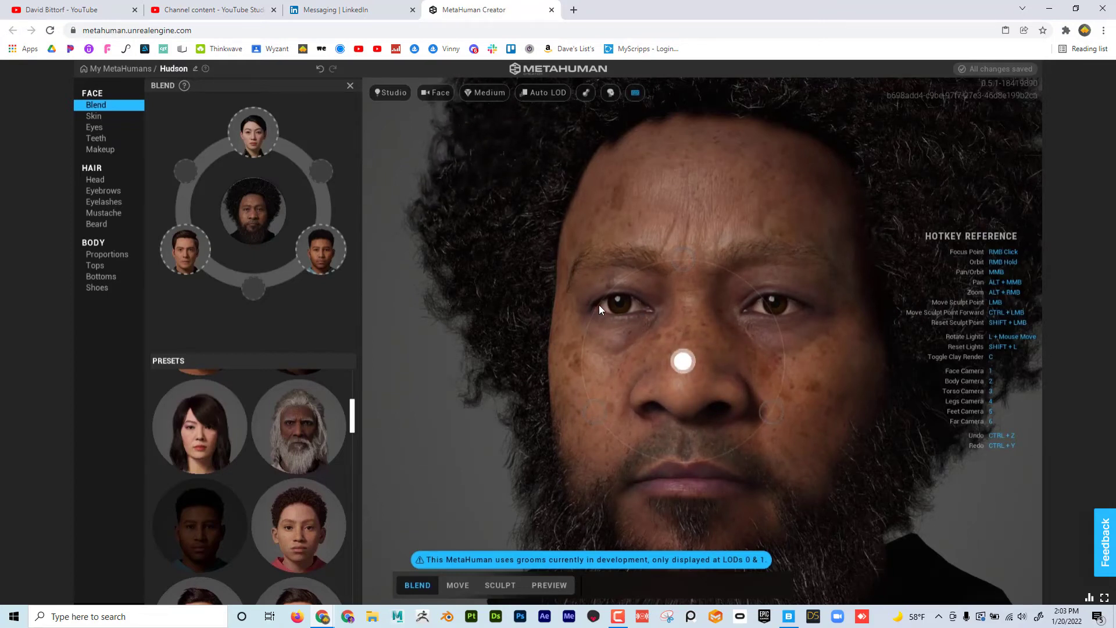
{"action": "left_click_drag", "start_coordinate": [599, 305], "coordinate": [600, 202]}
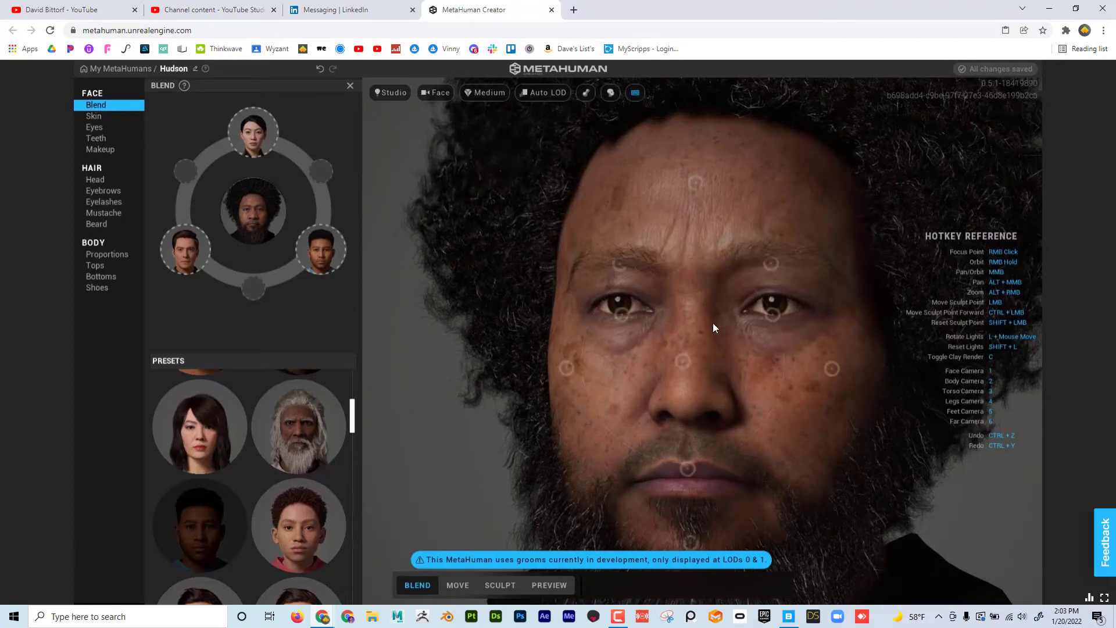
Step: Blend the nose toward Emanuel at close range, and try the blend points on the cheek, mouth and forehead
{"action": "middle_click_drag", "start_coordinate": [713, 322], "coordinate": [680, 308]}
{"action": "scroll", "coordinate": [680, 309], "scroll_direction": "up", "scroll_amount": 3}
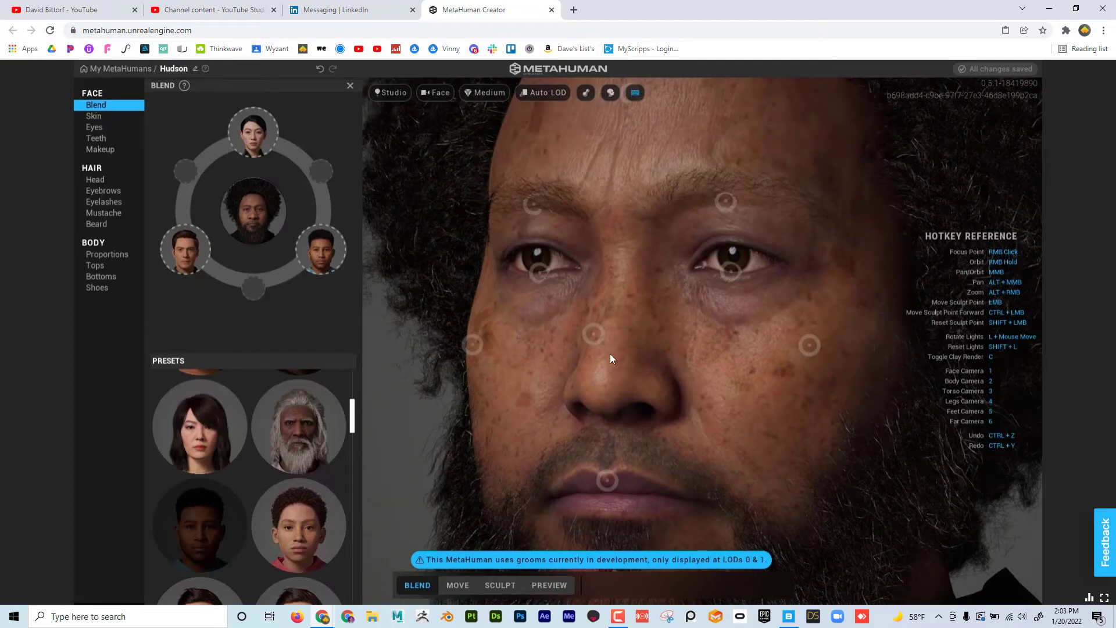
{"action": "left_click_drag", "start_coordinate": [593, 336], "coordinate": [684, 498]}
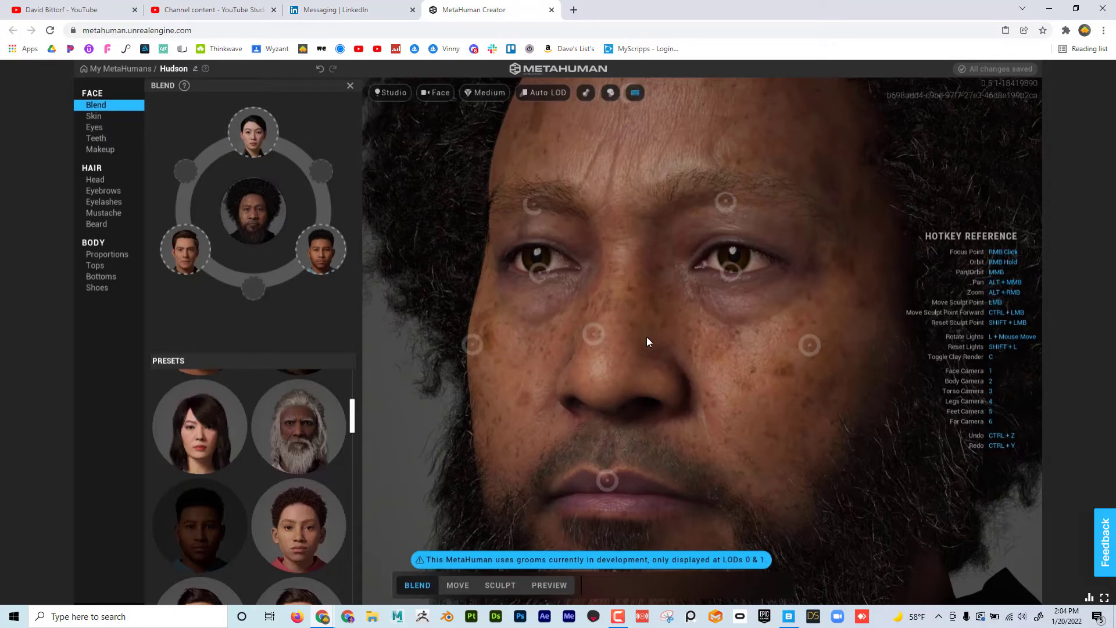
{"action": "scroll", "coordinate": [646, 341], "scroll_direction": "down", "scroll_amount": 1}
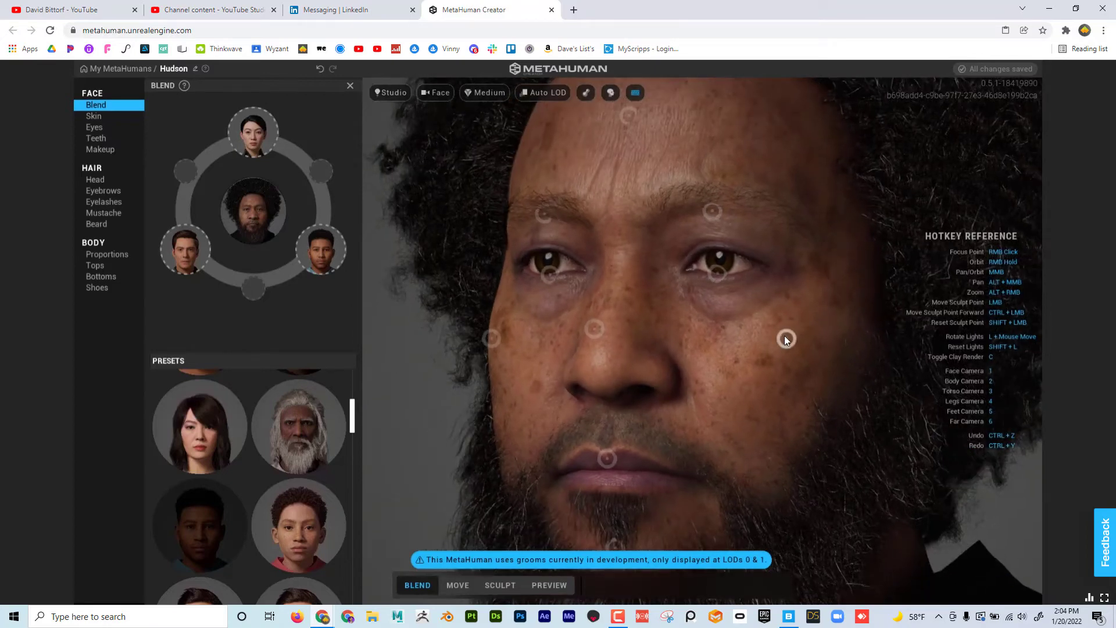
{"action": "mouse_move", "coordinate": [786, 327]}
{"action": "left_mouse_down"}
{"action": "mouse_move", "coordinate": [785, 267]}
{"action": "mouse_move", "coordinate": [779, 298]}
{"action": "mouse_move", "coordinate": [692, 401]}
{"action": "mouse_move", "coordinate": [893, 411]}
{"action": "left_mouse_up"}
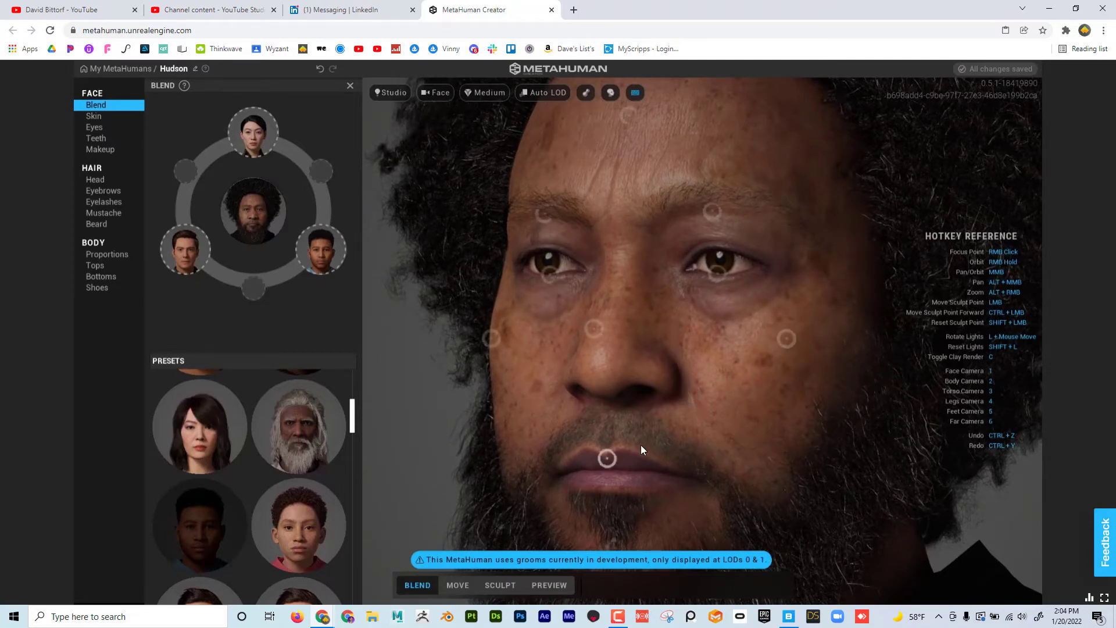
{"action": "mouse_move", "coordinate": [607, 457]}
{"action": "left_mouse_down"}
{"action": "mouse_move", "coordinate": [603, 357]}
{"action": "mouse_move", "coordinate": [605, 406]}
{"action": "mouse_move", "coordinate": [645, 484]}
{"action": "mouse_move", "coordinate": [701, 519]}
{"action": "mouse_move", "coordinate": [608, 457]}
{"action": "mouse_move", "coordinate": [476, 523]}
{"action": "mouse_move", "coordinate": [607, 457]}
{"action": "left_mouse_up"}
{"action": "mouse_move", "coordinate": [631, 119]}
{"action": "left_mouse_down"}
{"action": "mouse_move", "coordinate": [722, 166]}
{"action": "mouse_move", "coordinate": [616, 119]}
{"action": "mouse_move", "coordinate": [547, 172]}
{"action": "mouse_move", "coordinate": [636, 126]}
{"action": "left_mouse_up"}
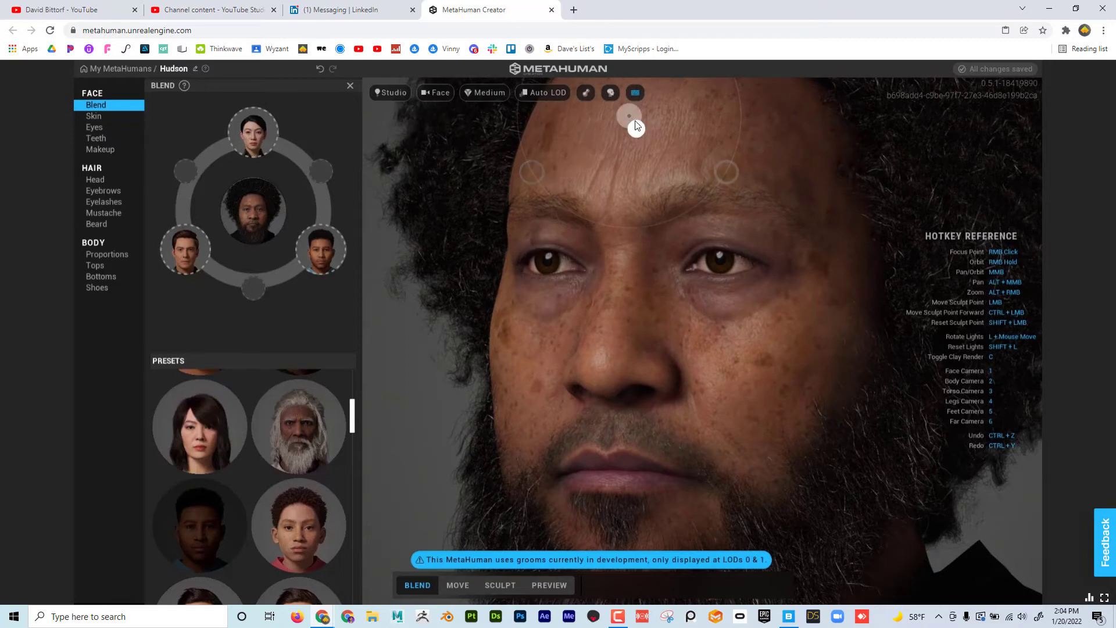
Step: Look through the remaining blend presets to see which other faces are available
{"action": "scroll", "coordinate": [273, 458], "scroll_direction": "down", "scroll_amount": 3}
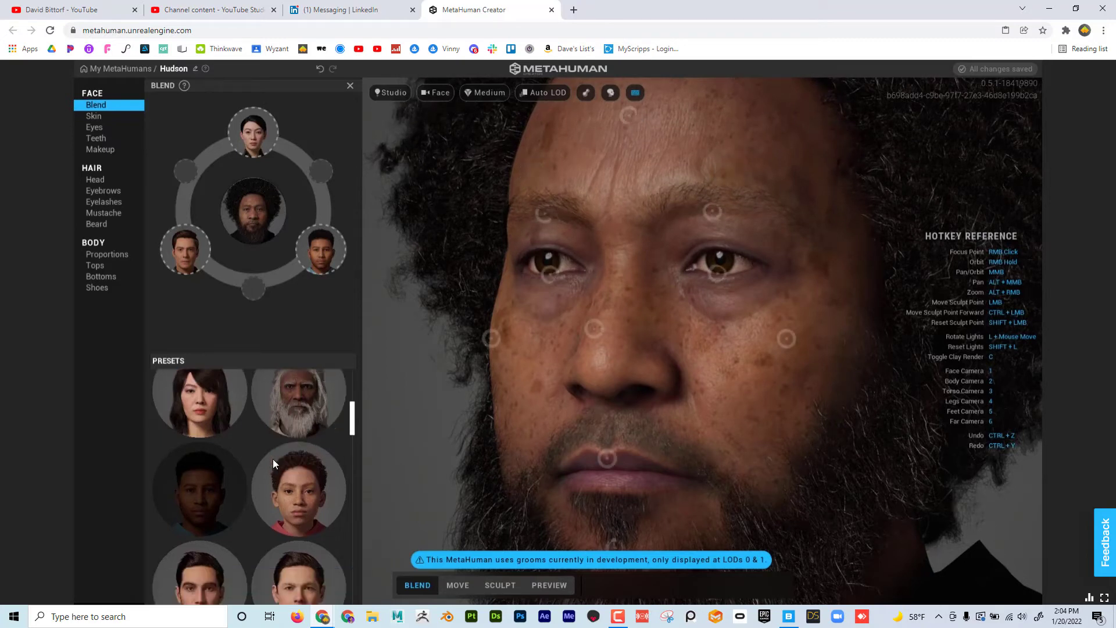
{"action": "scroll", "coordinate": [299, 526], "scroll_direction": "down", "scroll_amount": 5}
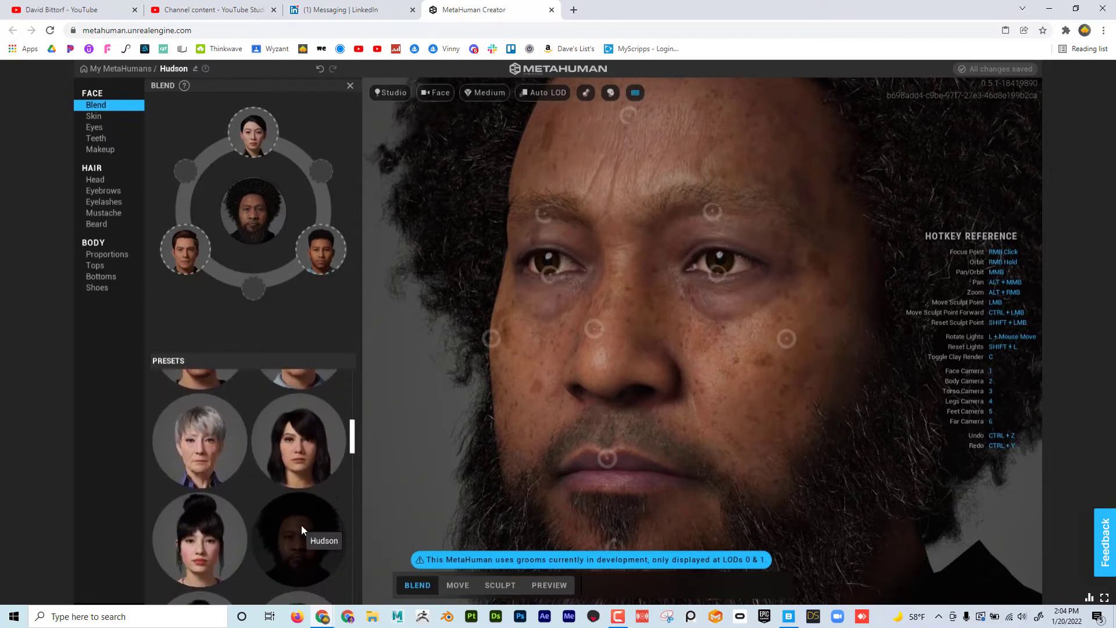
{"action": "scroll", "coordinate": [278, 508], "scroll_direction": "down", "scroll_amount": 2}
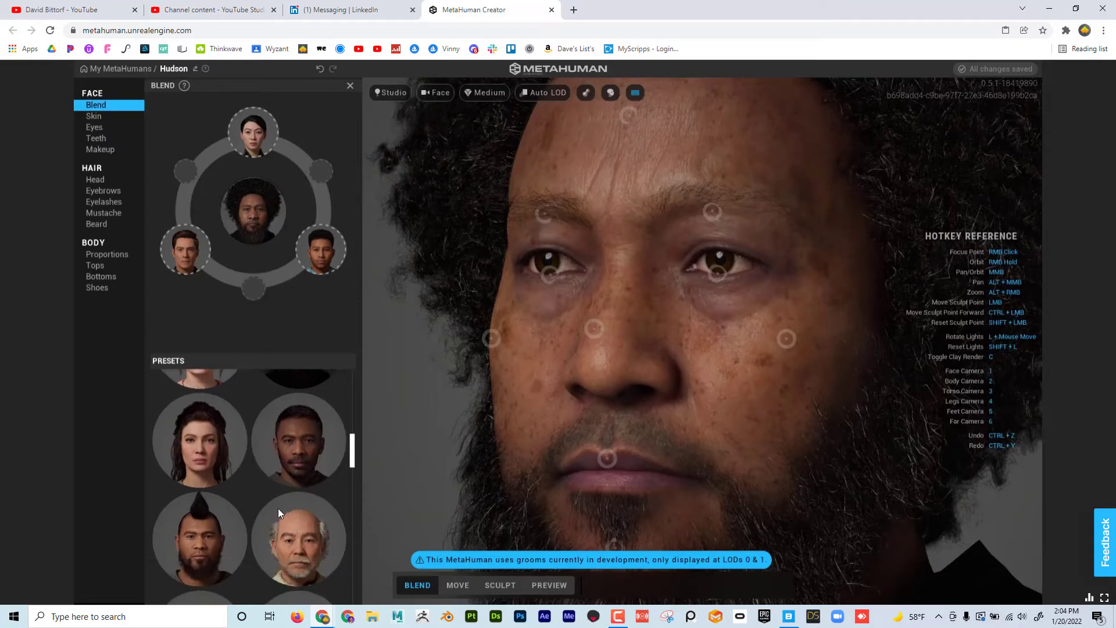
{"action": "scroll", "coordinate": [215, 474], "scroll_direction": "down", "scroll_amount": 3}
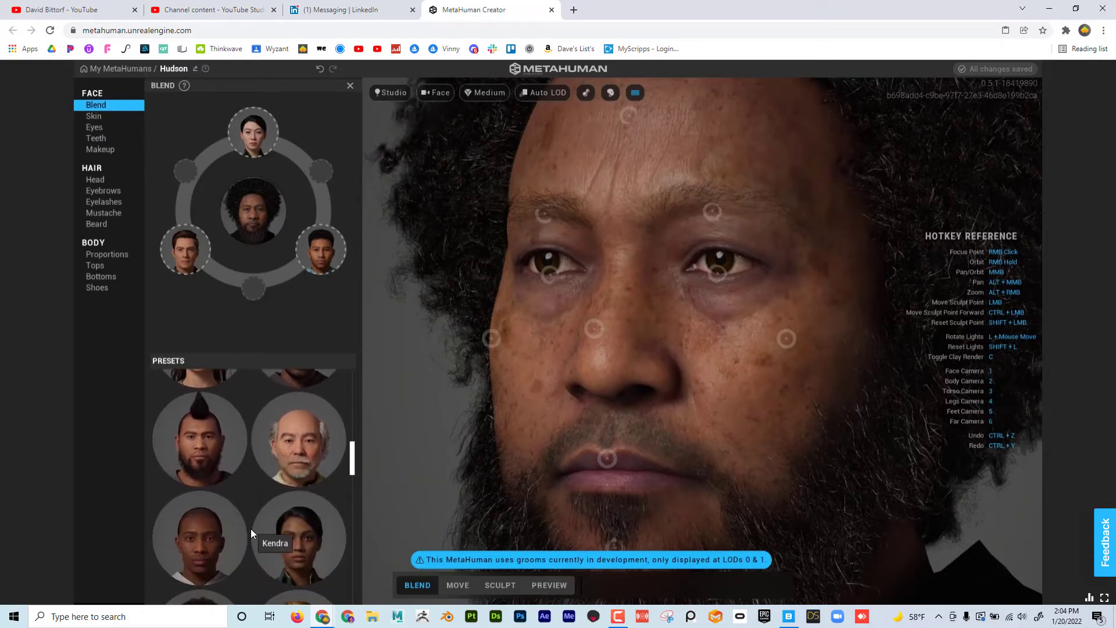
{"action": "scroll", "coordinate": [250, 526], "scroll_direction": "down", "scroll_amount": 5}
{"action": "scroll", "coordinate": [245, 522], "scroll_direction": "down", "scroll_amount": 3}
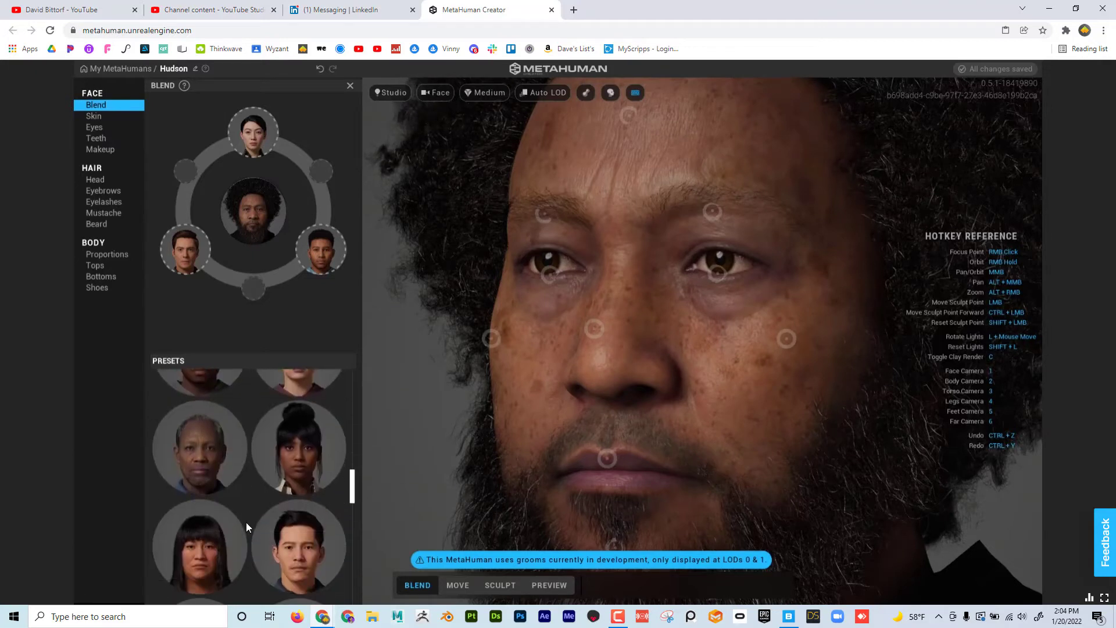
{"action": "scroll", "coordinate": [246, 522], "scroll_direction": "up", "scroll_amount": 1}
{"action": "scroll", "coordinate": [246, 521], "scroll_direction": "up", "scroll_amount": 1}
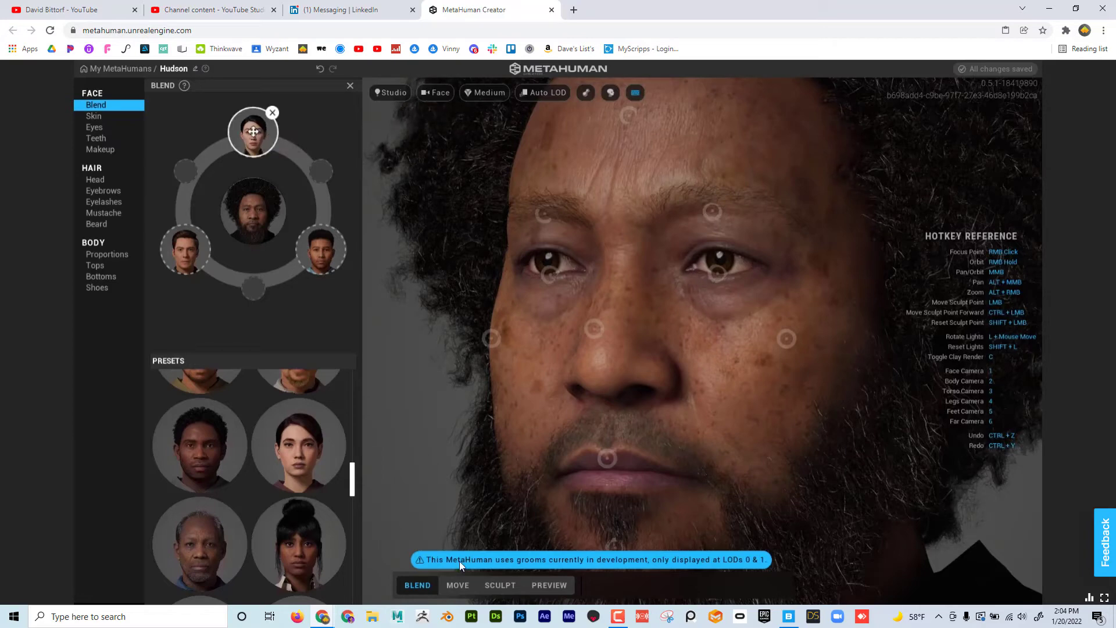
Step: Switch to Move mode, bring the eyes closer together, and pull the lower lip down and outward to make it fuller
{"action": "left_click", "coordinate": [464, 583]}
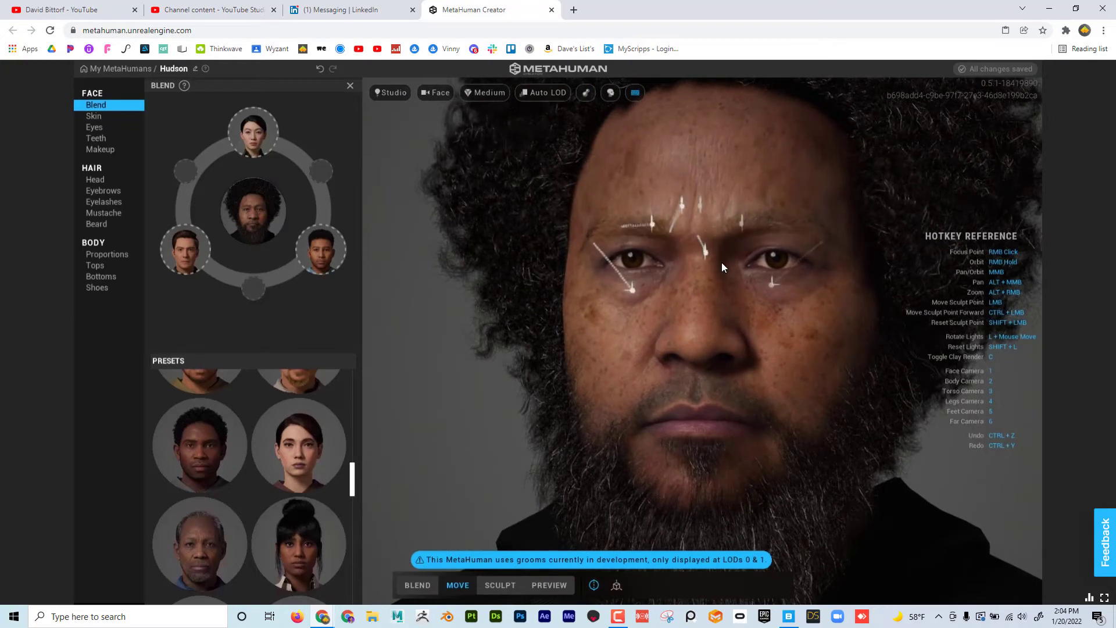
{"action": "left_click_drag", "start_coordinate": [652, 281], "coordinate": [740, 299]}
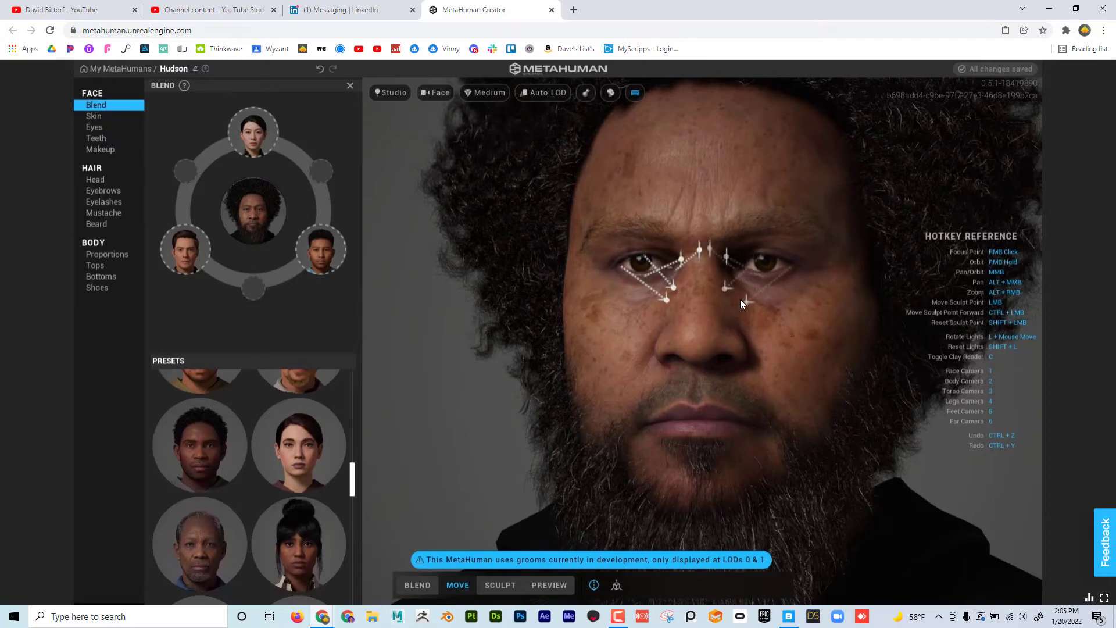
{"action": "right_click_drag", "start_coordinate": [519, 302], "coordinate": [594, 295]}
{"action": "right_click", "coordinate": [714, 265]}
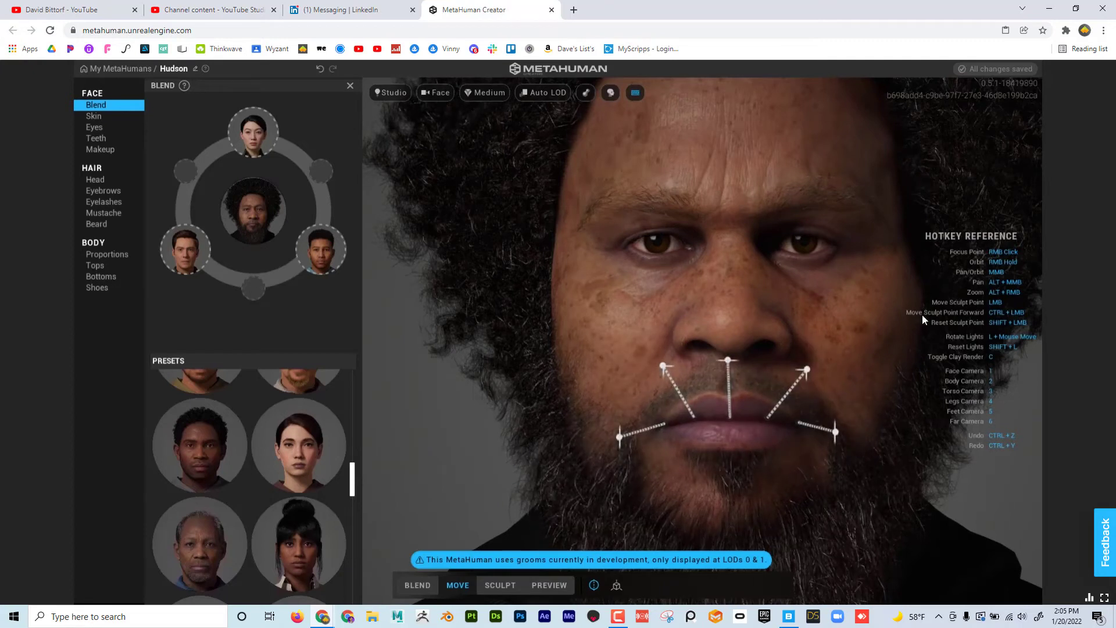
{"action": "left_click_drag", "start_coordinate": [794, 459], "coordinate": [846, 535]}
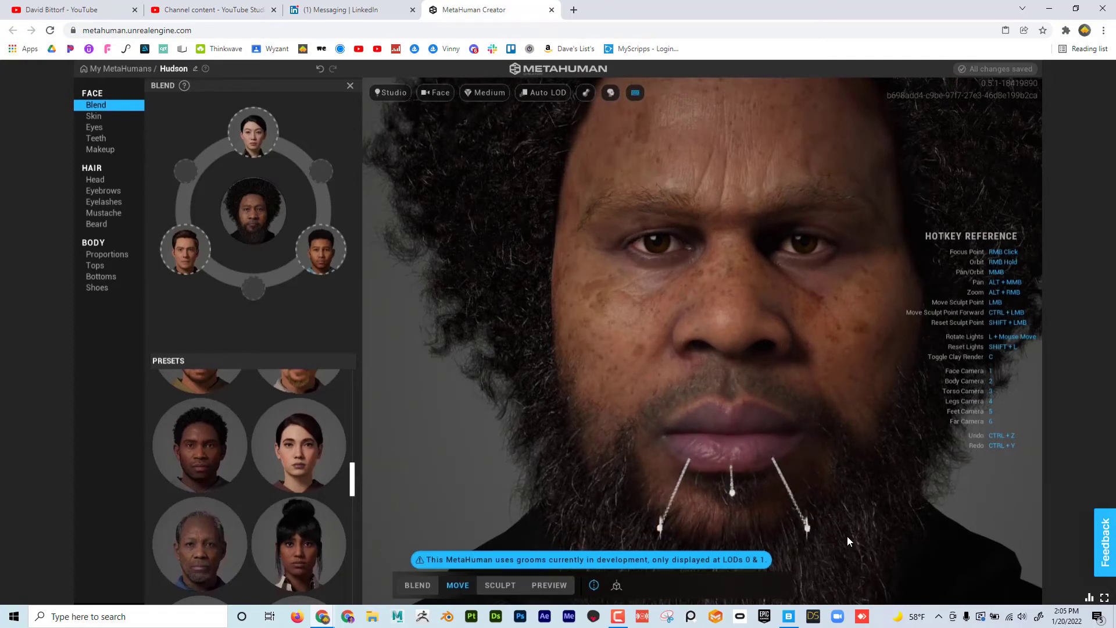
{"action": "mouse_move", "coordinate": [799, 413]}
{"action": "middle_mouse_down"}
{"action": "mouse_move", "coordinate": [716, 372]}
{"action": "mouse_move", "coordinate": [623, 455]}
{"action": "middle_mouse_up"}
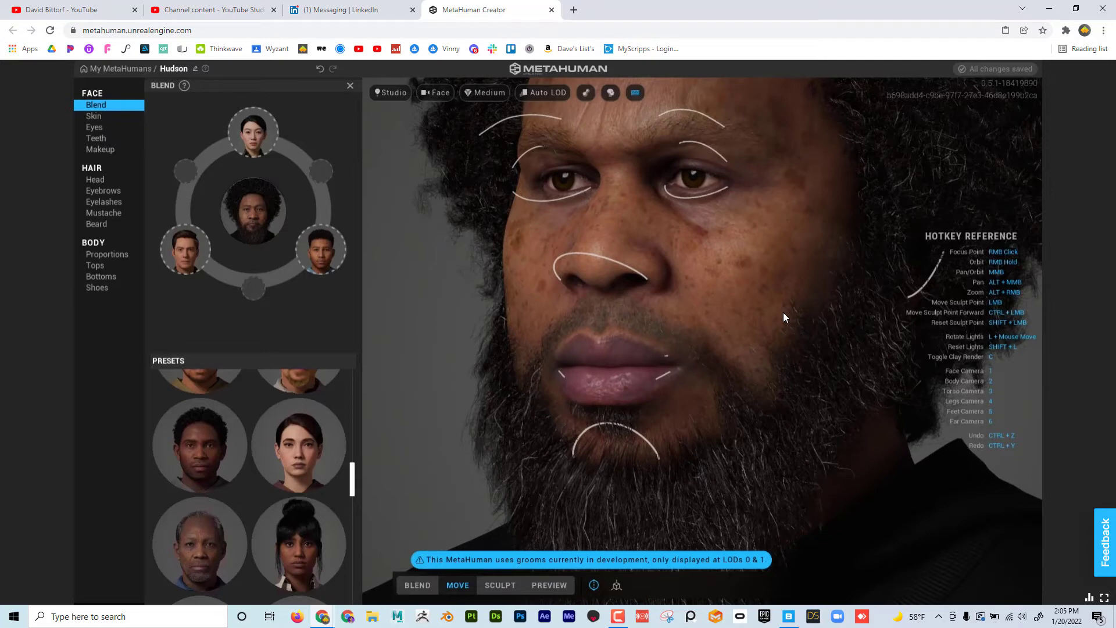
Step: Switch to Sculpt mode and adjust the individual control points at the nostril, upper lip and lower cheek
{"action": "left_click", "coordinate": [507, 586]}
{"action": "mouse_move", "coordinate": [664, 269]}
{"action": "left_mouse_down"}
{"action": "mouse_move", "coordinate": [685, 229]}
{"action": "mouse_move", "coordinate": [718, 259]}
{"action": "left_mouse_up"}
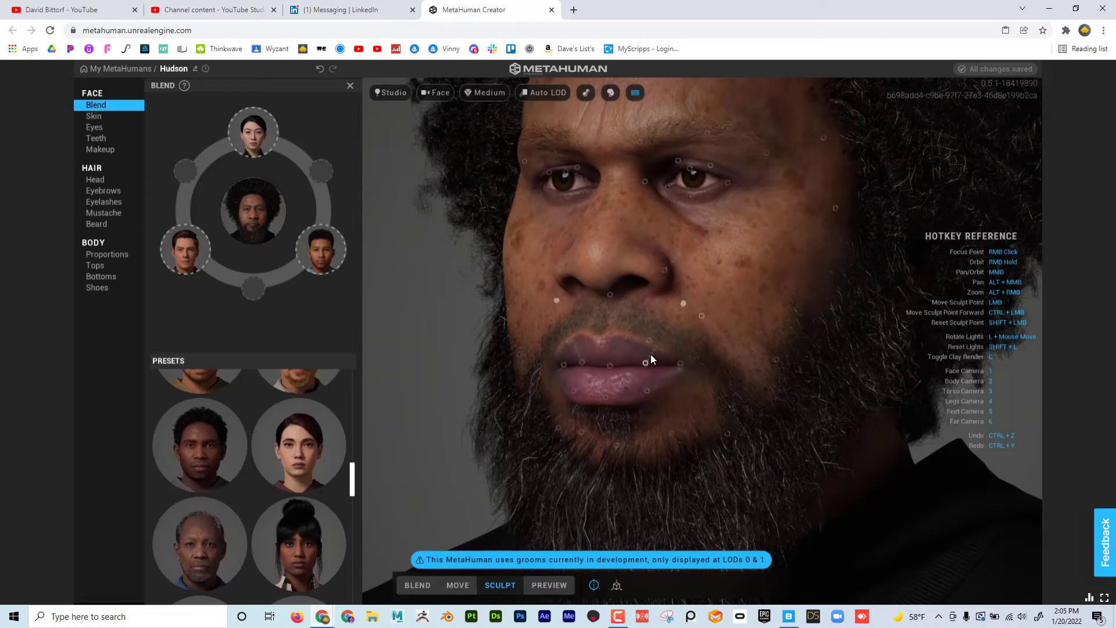
{"action": "mouse_move", "coordinate": [650, 339]}
{"action": "left_mouse_down"}
{"action": "mouse_move", "coordinate": [768, 354]}
{"action": "mouse_move", "coordinate": [779, 419]}
{"action": "left_mouse_up"}
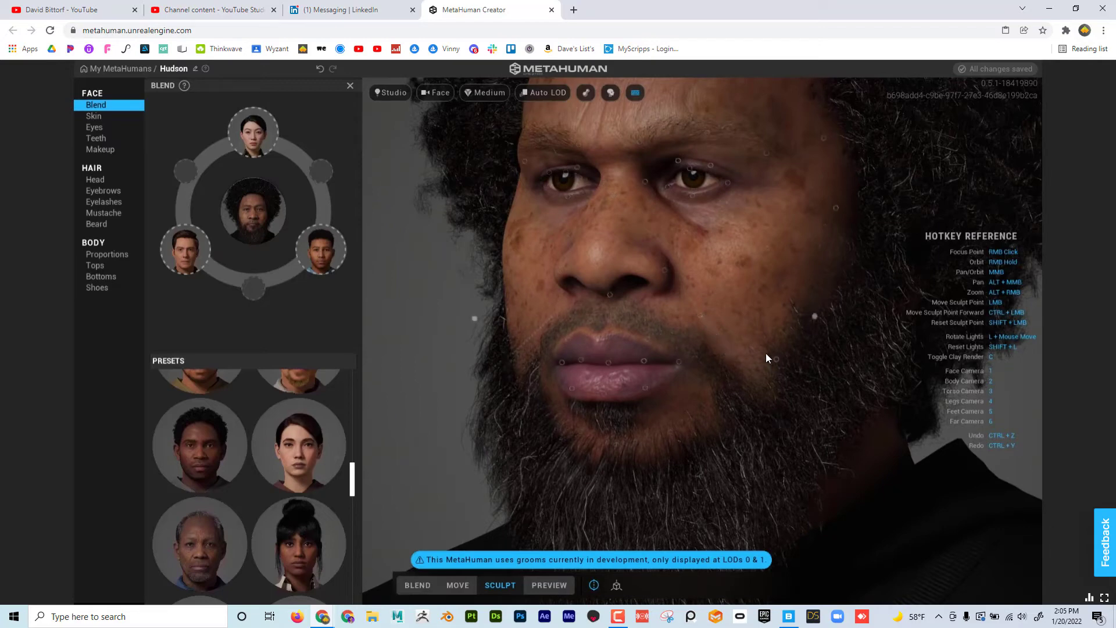
{"action": "mouse_move", "coordinate": [772, 355]}
{"action": "left_mouse_down"}
{"action": "mouse_move", "coordinate": [810, 388]}
{"action": "mouse_move", "coordinate": [684, 269]}
{"action": "mouse_move", "coordinate": [668, 192]}
{"action": "left_mouse_up"}
Step: Sculpt the eyebrow point down toward the eye, and pull the centre mouth point upward
{"action": "right_click_drag", "start_coordinate": [685, 352], "coordinate": [843, 357]}
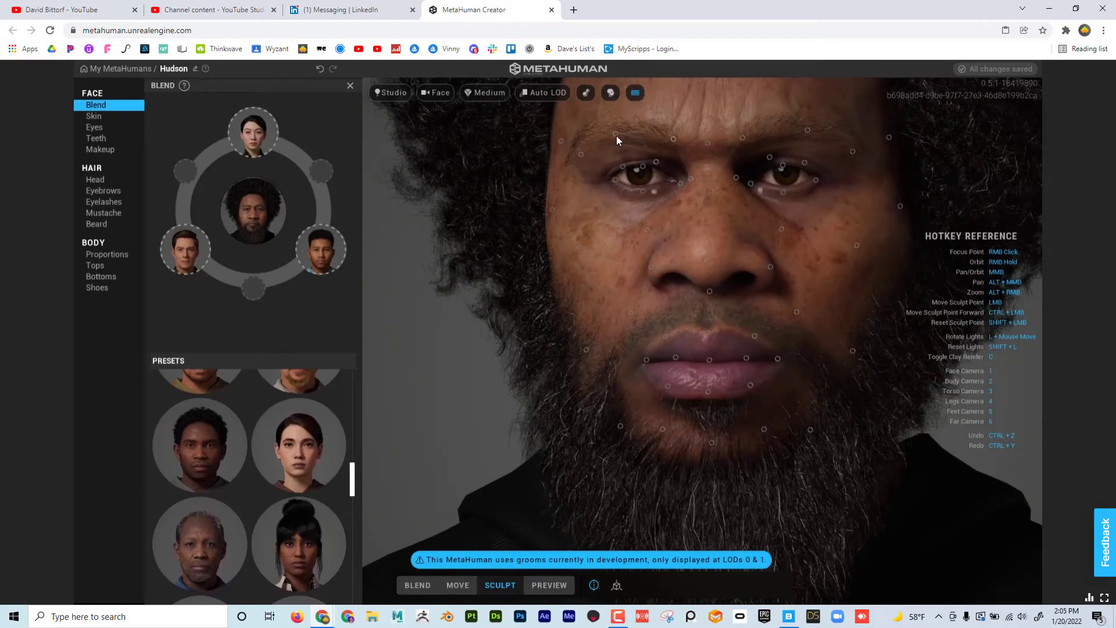
{"action": "mouse_move", "coordinate": [615, 134]}
{"action": "left_mouse_down"}
{"action": "mouse_move", "coordinate": [584, 82]}
{"action": "mouse_move", "coordinate": [681, 177]}
{"action": "mouse_move", "coordinate": [655, 194]}
{"action": "left_mouse_up"}
{"action": "right_click_drag", "start_coordinate": [665, 321], "coordinate": [720, 293]}
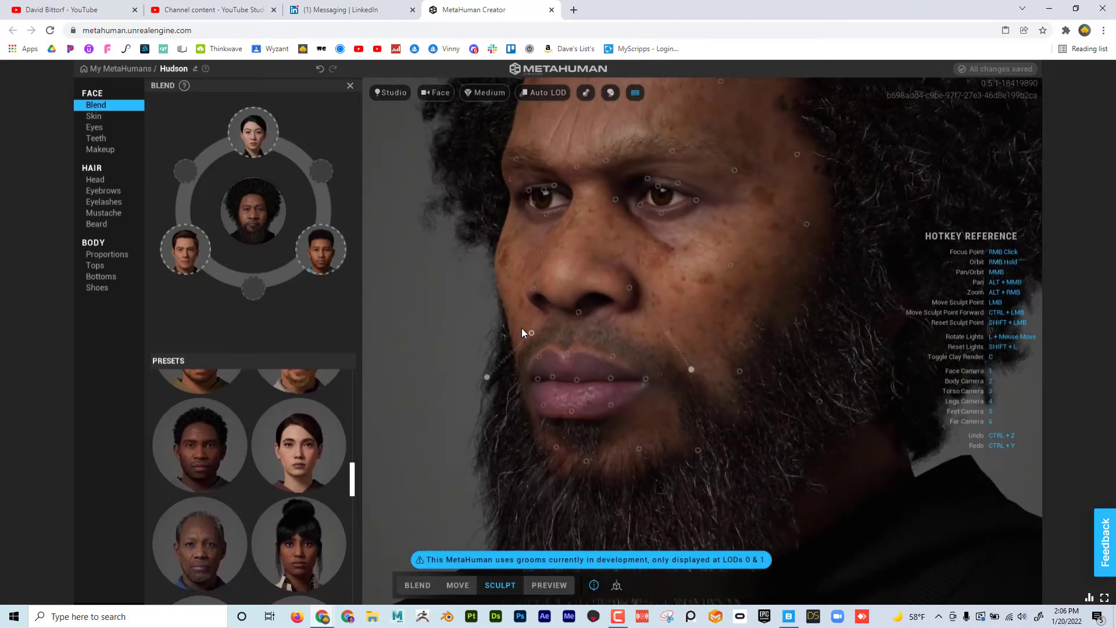
{"action": "left_click_drag", "start_coordinate": [578, 378], "coordinate": [619, 318]}
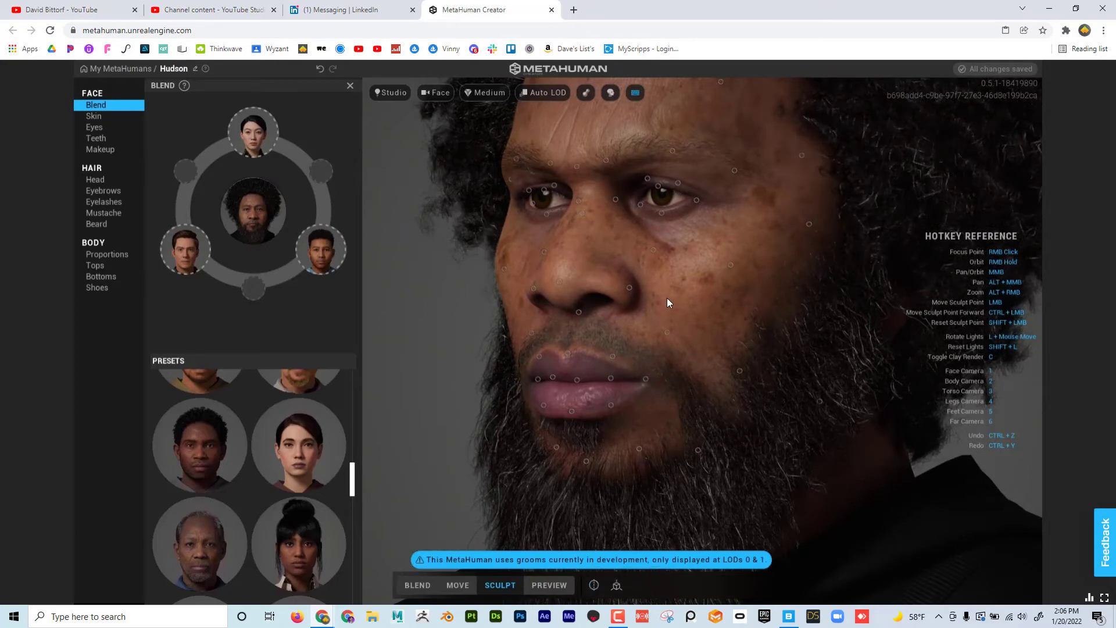
Step: Sculpt the control point beside the nostril to reshape the side of the nose, checking it from the front and side
{"action": "middle_click_drag", "start_coordinate": [506, 366], "coordinate": [557, 341]}
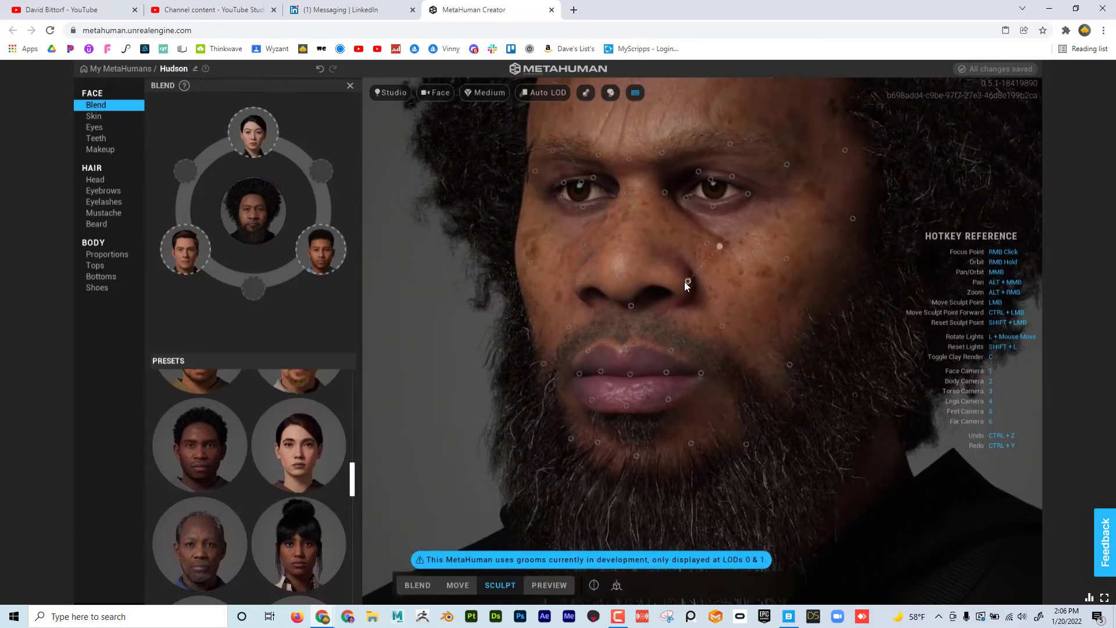
{"action": "mouse_move", "coordinate": [687, 282]}
{"action": "left_mouse_down"}
{"action": "mouse_move", "coordinate": [584, 350]}
{"action": "mouse_move", "coordinate": [586, 406]}
{"action": "left_mouse_up"}
{"action": "mouse_move", "coordinate": [521, 321]}
{"action": "left_mouse_down"}
{"action": "mouse_move", "coordinate": [632, 250]}
{"action": "mouse_move", "coordinate": [606, 227]}
{"action": "mouse_move", "coordinate": [650, 295]}
{"action": "mouse_move", "coordinate": [692, 291]}
{"action": "left_mouse_up"}
{"action": "middle_click_drag", "start_coordinate": [692, 291], "coordinate": [734, 285]}
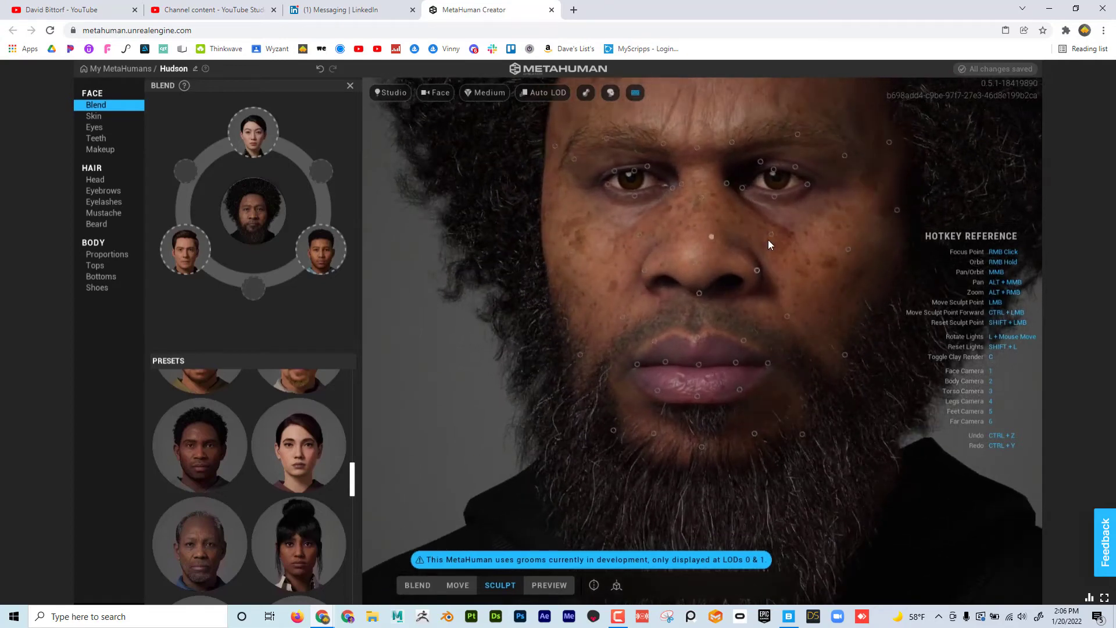
{"action": "left_click_drag", "start_coordinate": [768, 239], "coordinate": [766, 231]}
{"action": "mouse_move", "coordinate": [639, 348]}
{"action": "middle_mouse_down"}
{"action": "mouse_move", "coordinate": [628, 365]}
{"action": "mouse_move", "coordinate": [565, 371]}
{"action": "middle_mouse_up"}
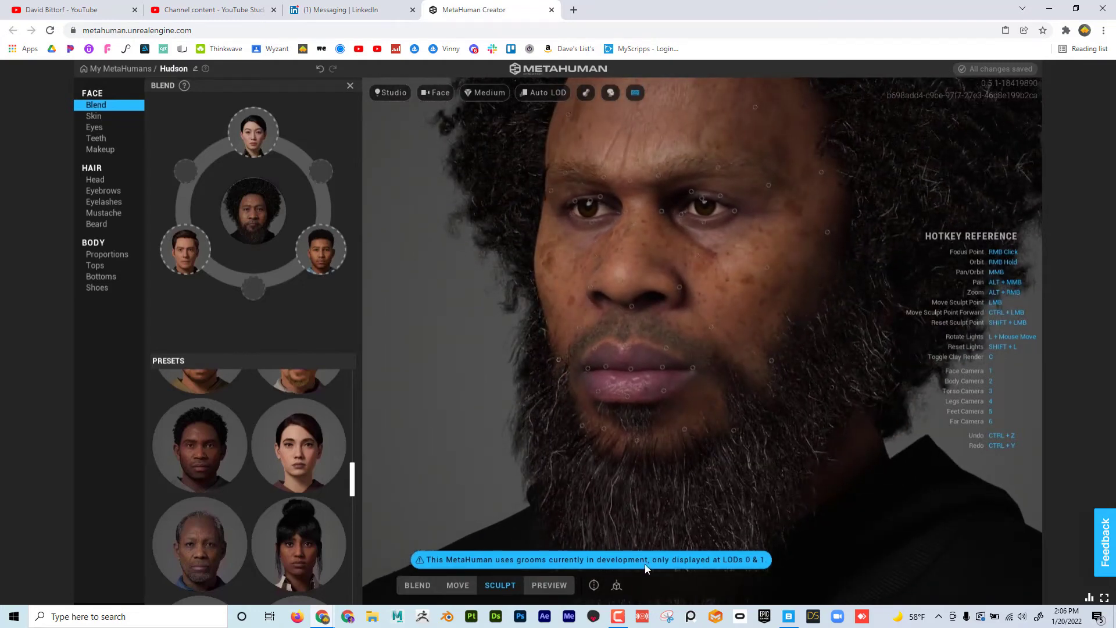
Step: Set the sculpt plane to Screen plane and pull the nostril point outward across the cheek
{"action": "left_click", "coordinate": [615, 587]}
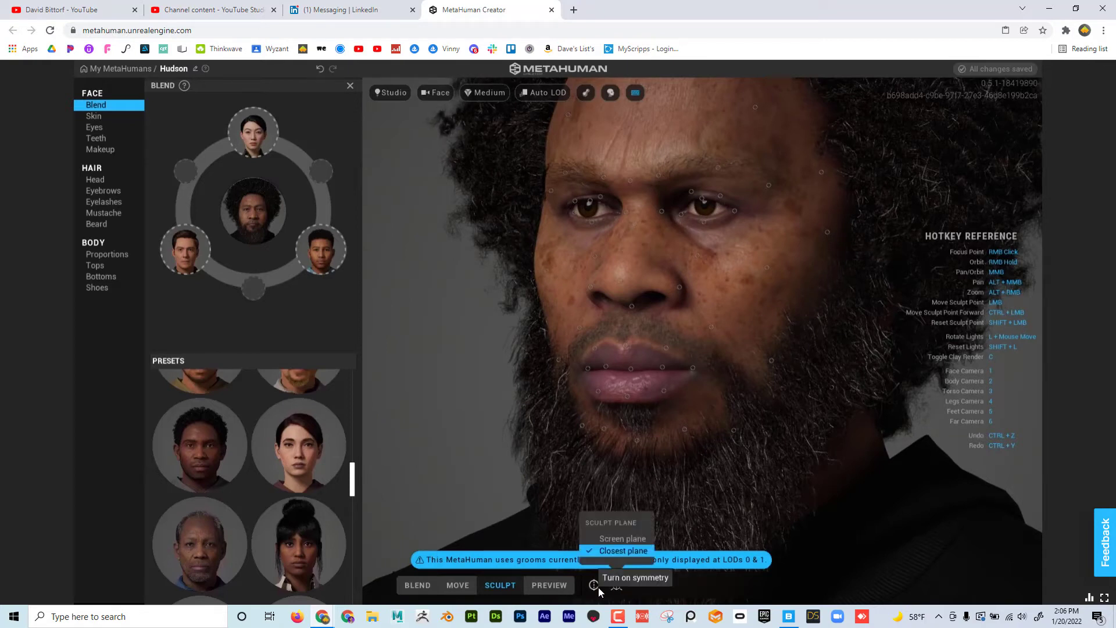
{"action": "left_click", "coordinate": [604, 539]}
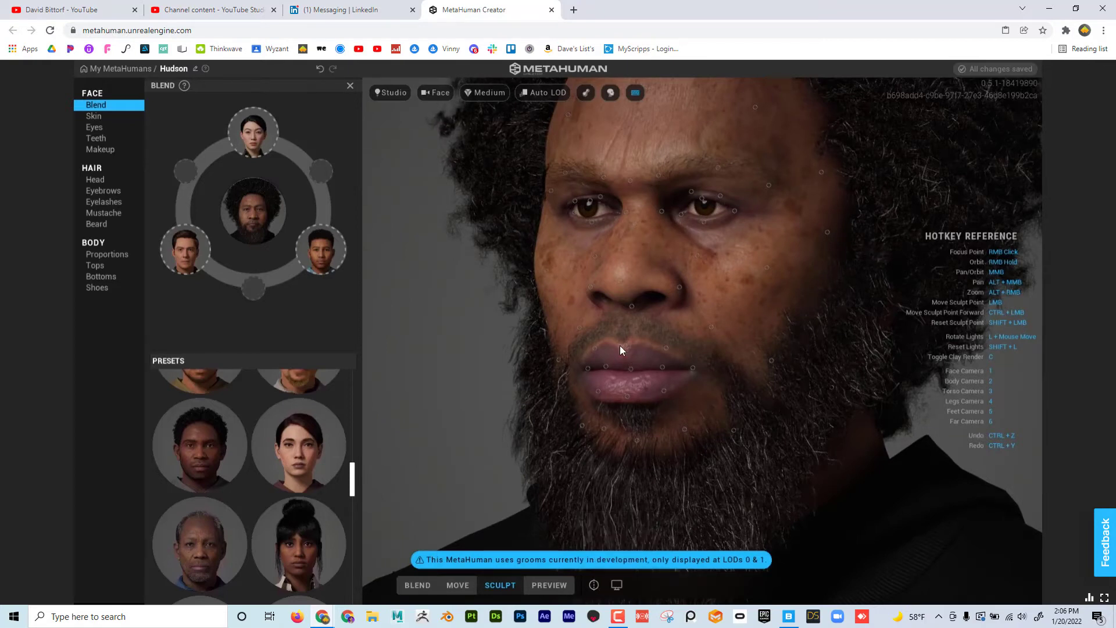
{"action": "mouse_move", "coordinate": [679, 286]}
{"action": "left_mouse_down"}
{"action": "mouse_move", "coordinate": [709, 336]}
{"action": "mouse_move", "coordinate": [638, 315]}
{"action": "mouse_move", "coordinate": [693, 257]}
{"action": "mouse_move", "coordinate": [732, 330]}
{"action": "left_mouse_up"}
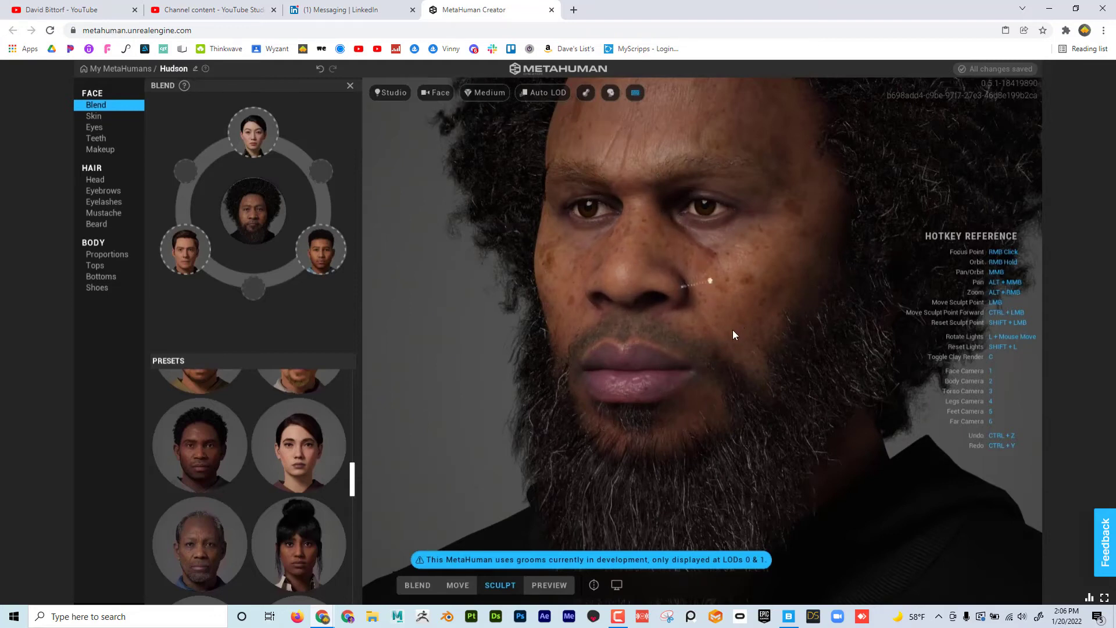
Step: Switch the sculpt plane back to Closest plane and look at the symmetry options
{"action": "left_click", "coordinate": [614, 584]}
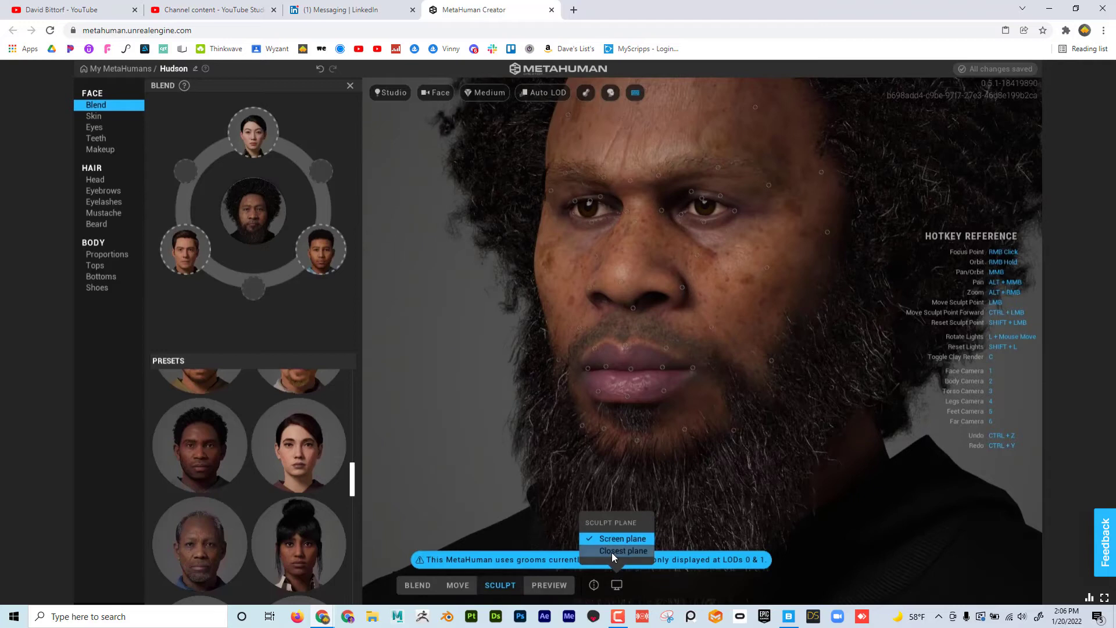
{"action": "left_click", "coordinate": [612, 551]}
{"action": "left_click", "coordinate": [594, 585]}
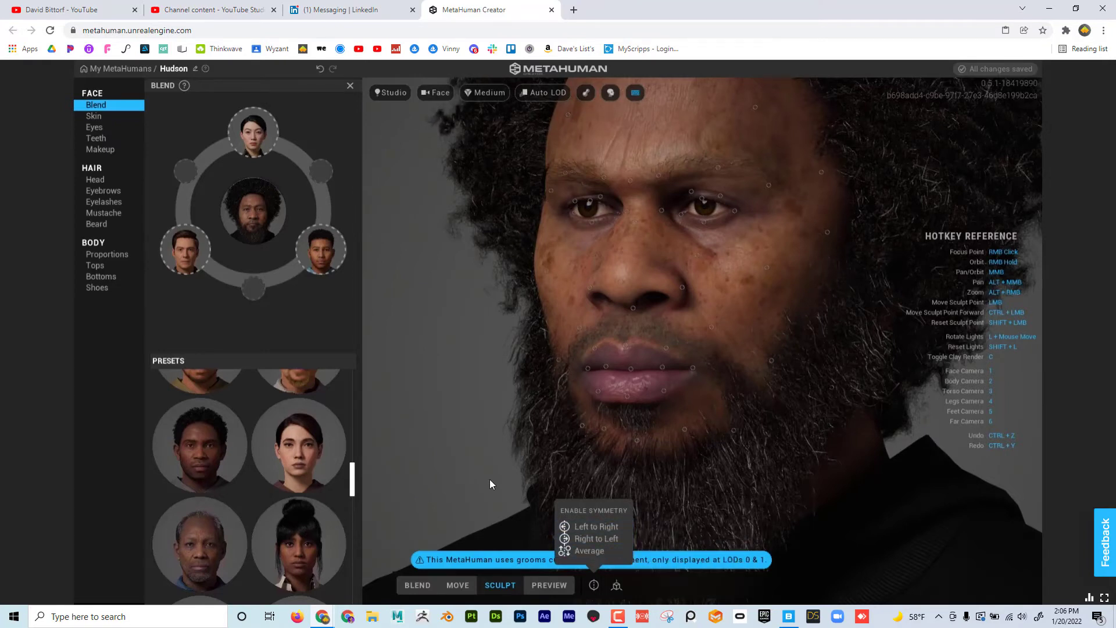
{"action": "left_click", "coordinate": [487, 503]}
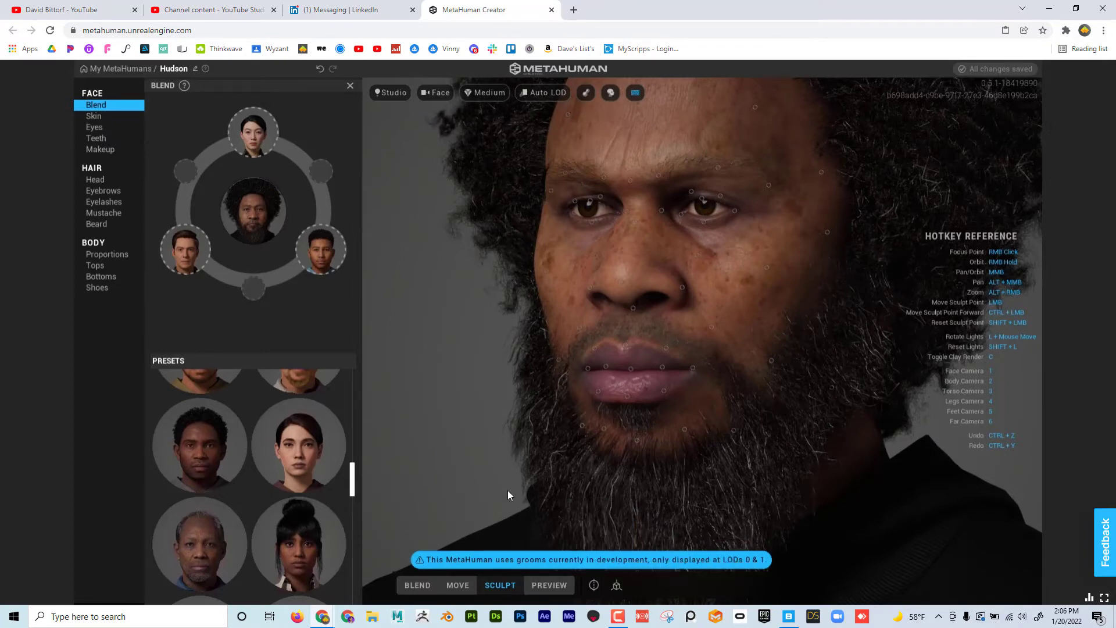
{"action": "right_click_drag", "start_coordinate": [486, 435], "coordinate": [543, 432]}
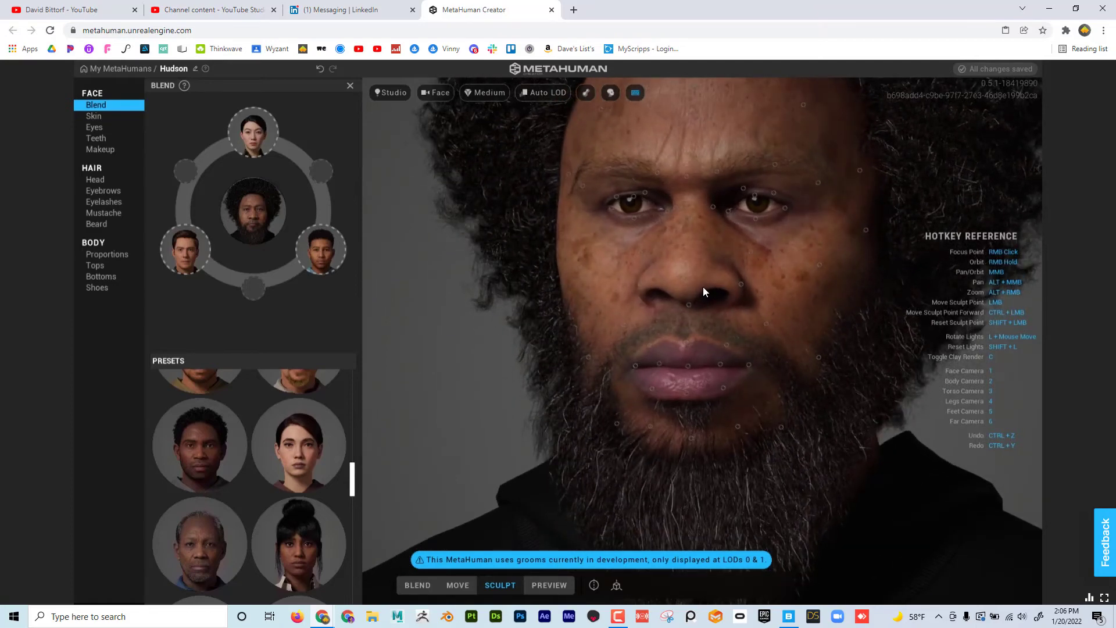
Step: Switch to Preview mode, play the facial animation to check the reshaped face, and stop it
{"action": "left_click", "coordinate": [546, 587]}
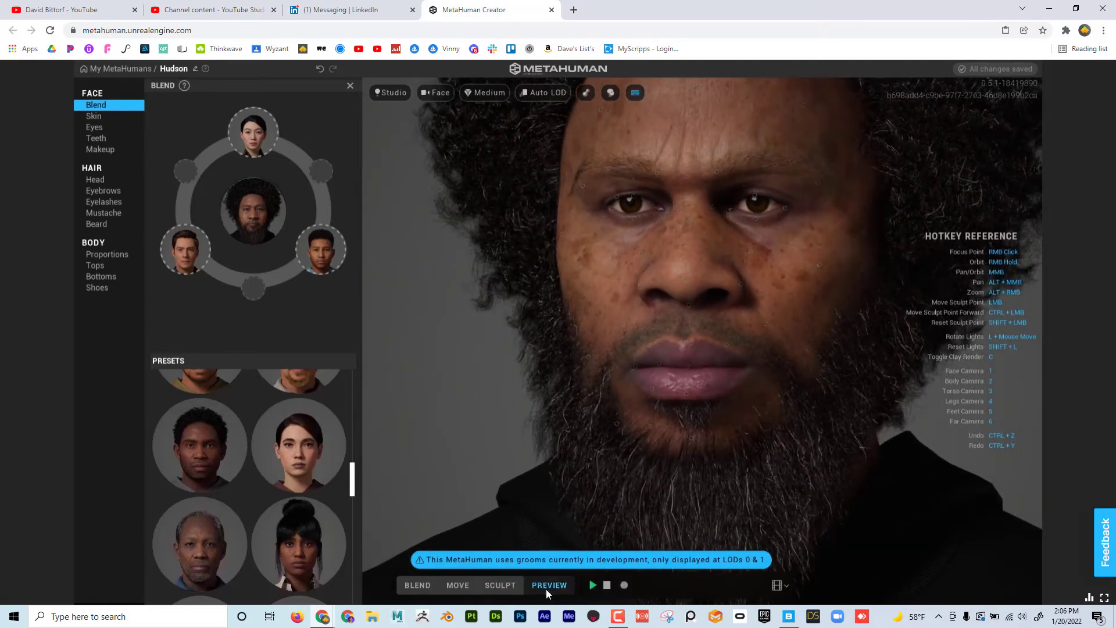
{"action": "left_click", "coordinate": [592, 584]}
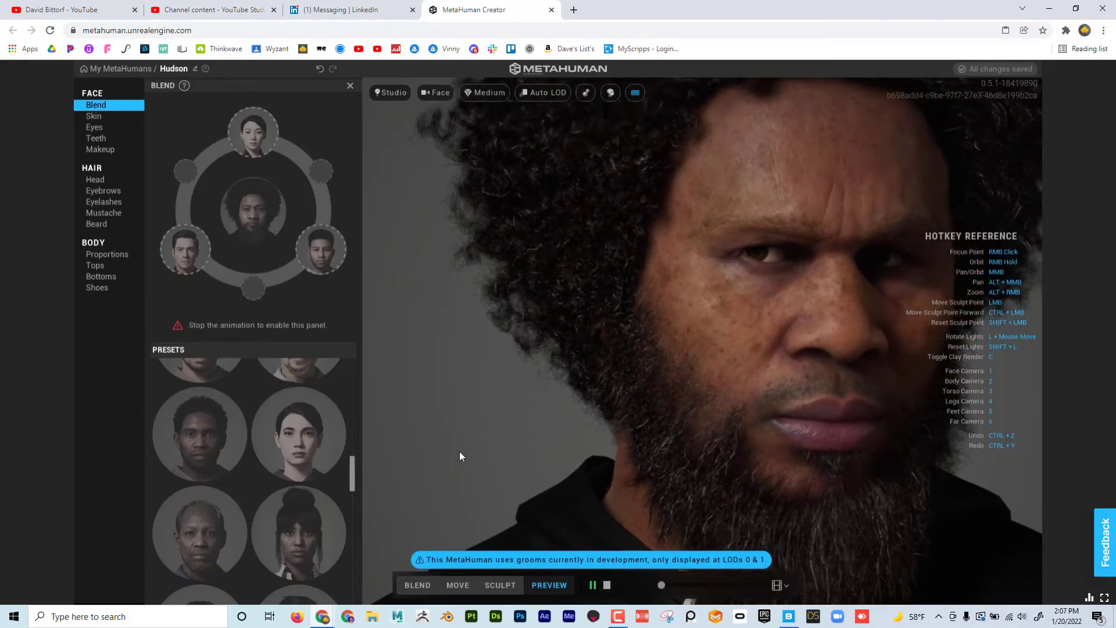
{"action": "left_click", "coordinate": [606, 584]}
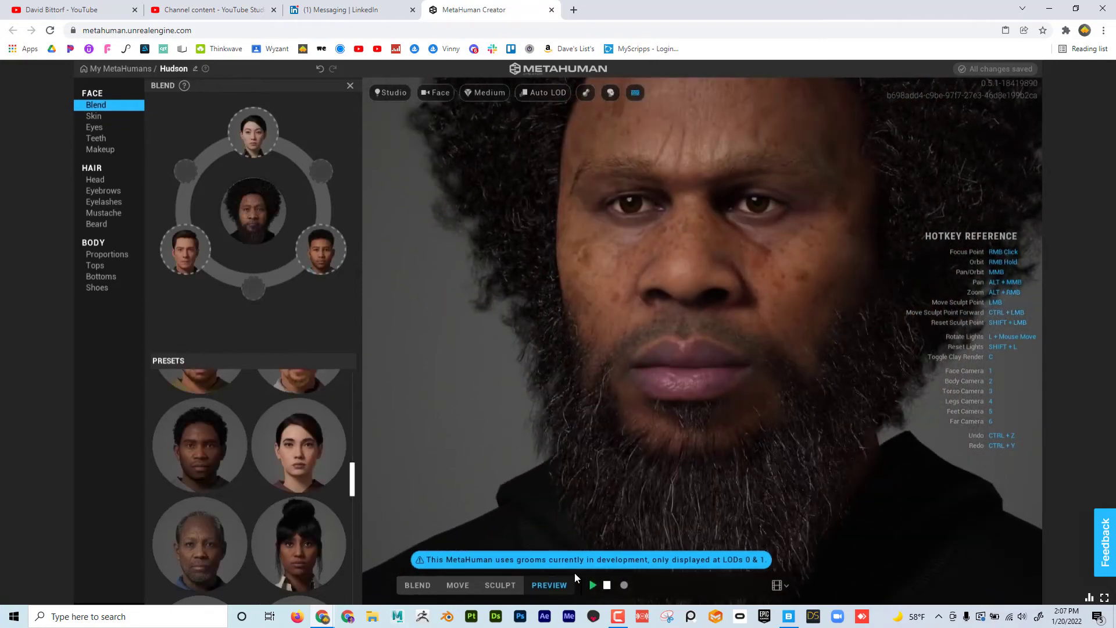
Step: Adjust the facial skin, setting Texture to 0.9973, Contrast to 0.95 and Roughness to 0.29
{"action": "left_click", "coordinate": [108, 123]}
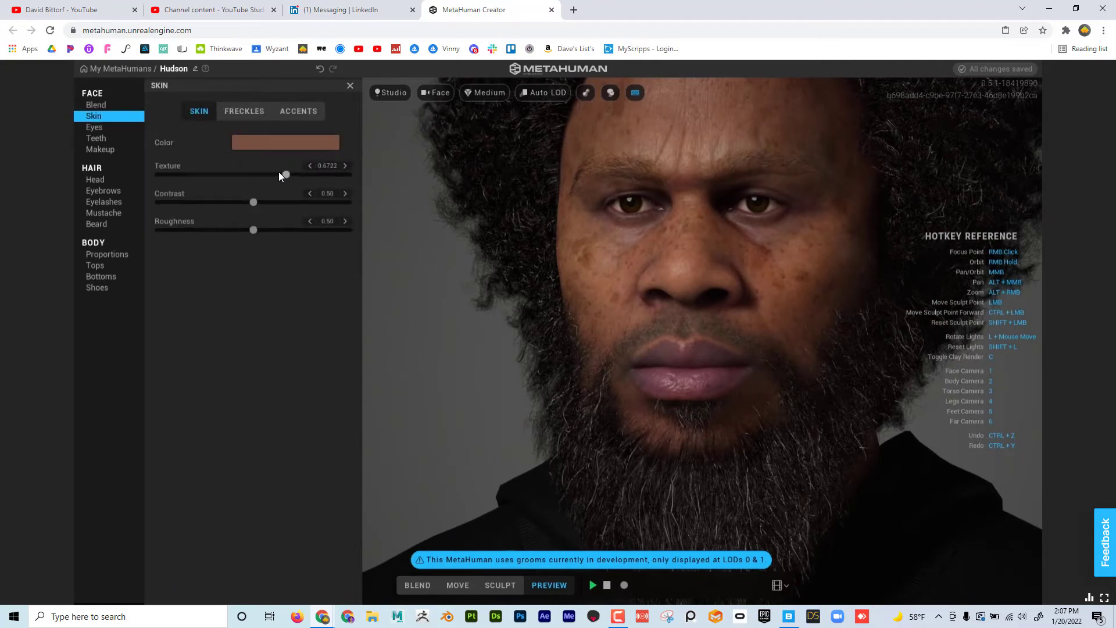
{"action": "left_click_drag", "start_coordinate": [287, 175], "coordinate": [152, 182]}
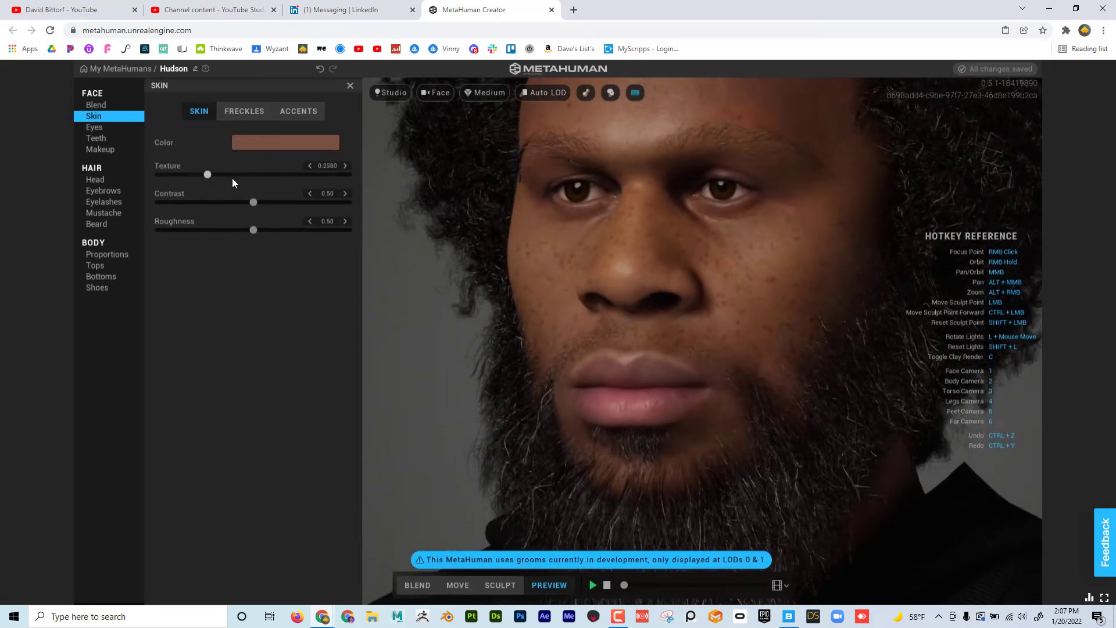
{"action": "left_click_drag", "start_coordinate": [232, 178], "coordinate": [349, 178]}
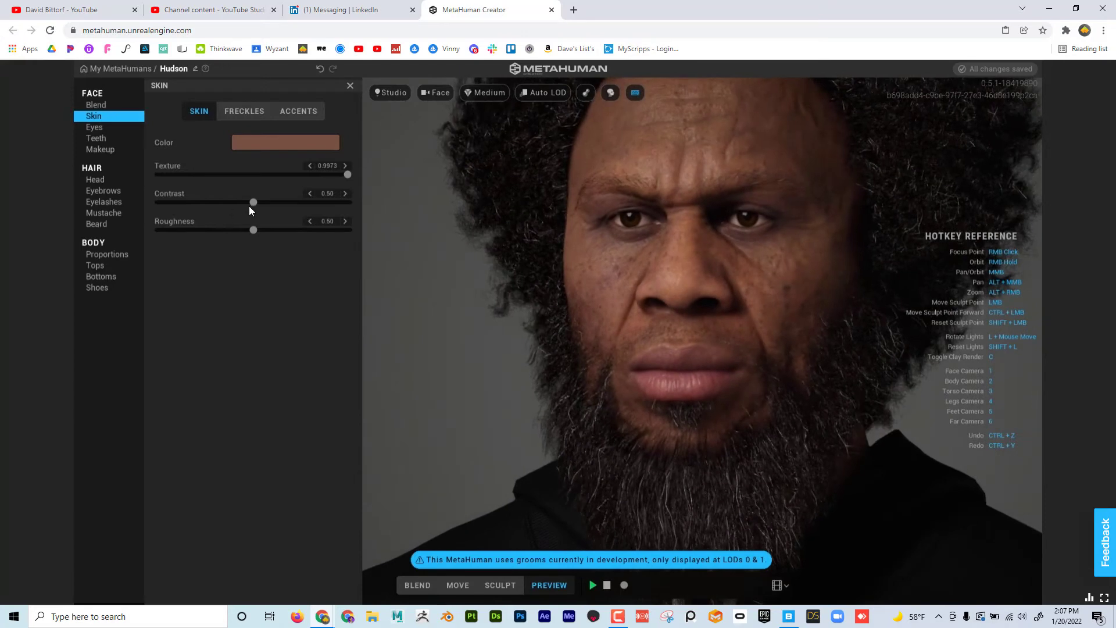
{"action": "left_click_drag", "start_coordinate": [307, 202], "coordinate": [339, 221]}
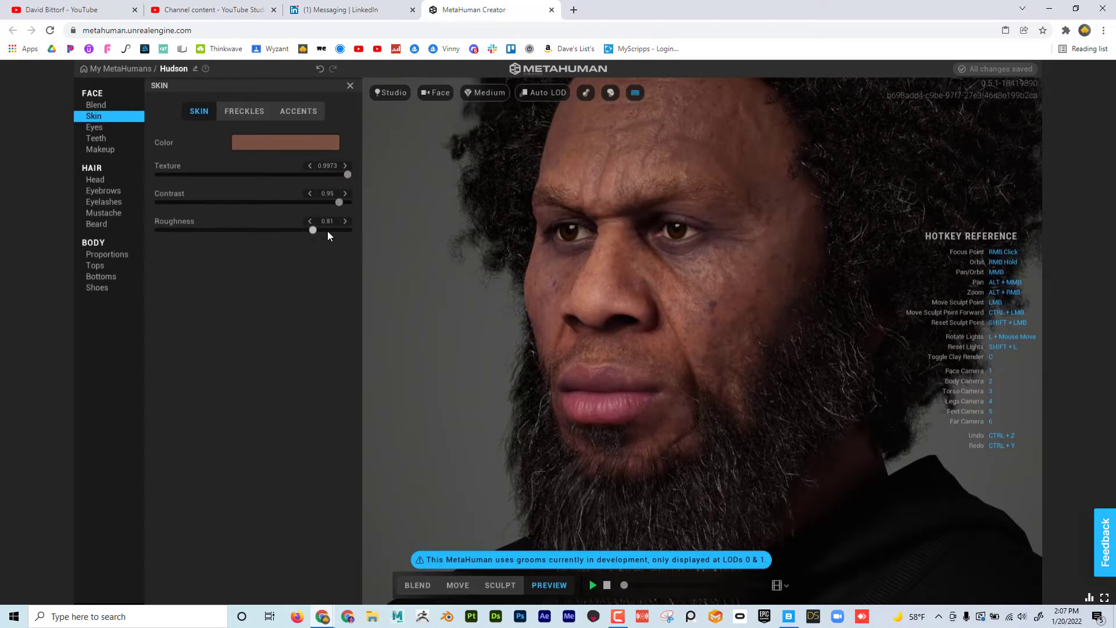
{"action": "left_click_drag", "start_coordinate": [343, 232], "coordinate": [155, 221]}
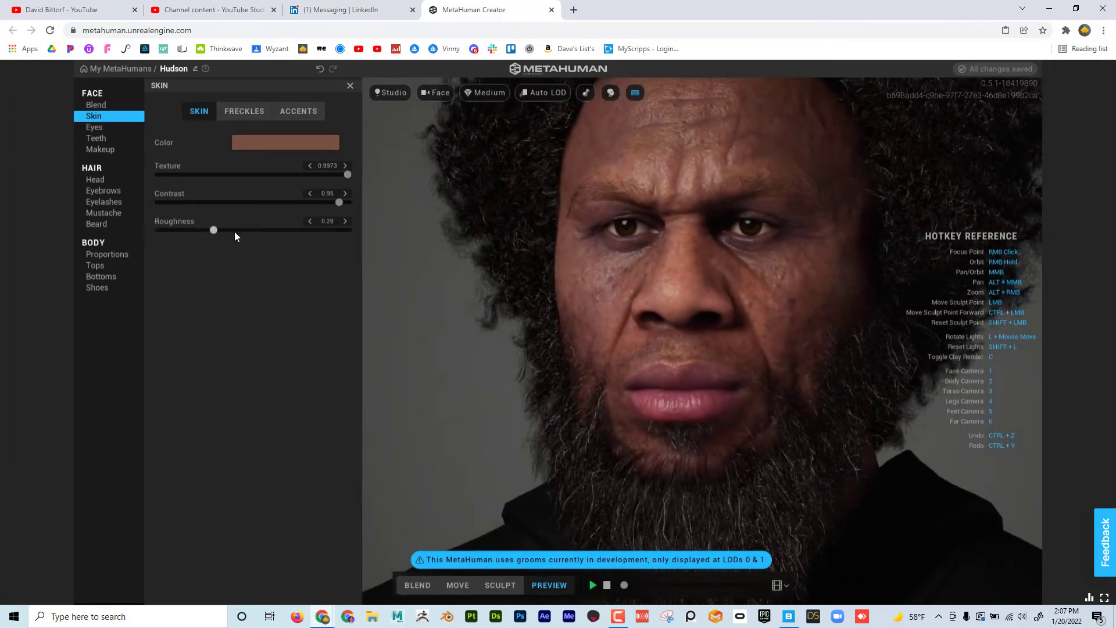
Step: Apply the densest freckle pattern to the skin and increase the freckle strength
{"action": "left_click", "coordinate": [244, 111]}
{"action": "left_click", "coordinate": [282, 280]}
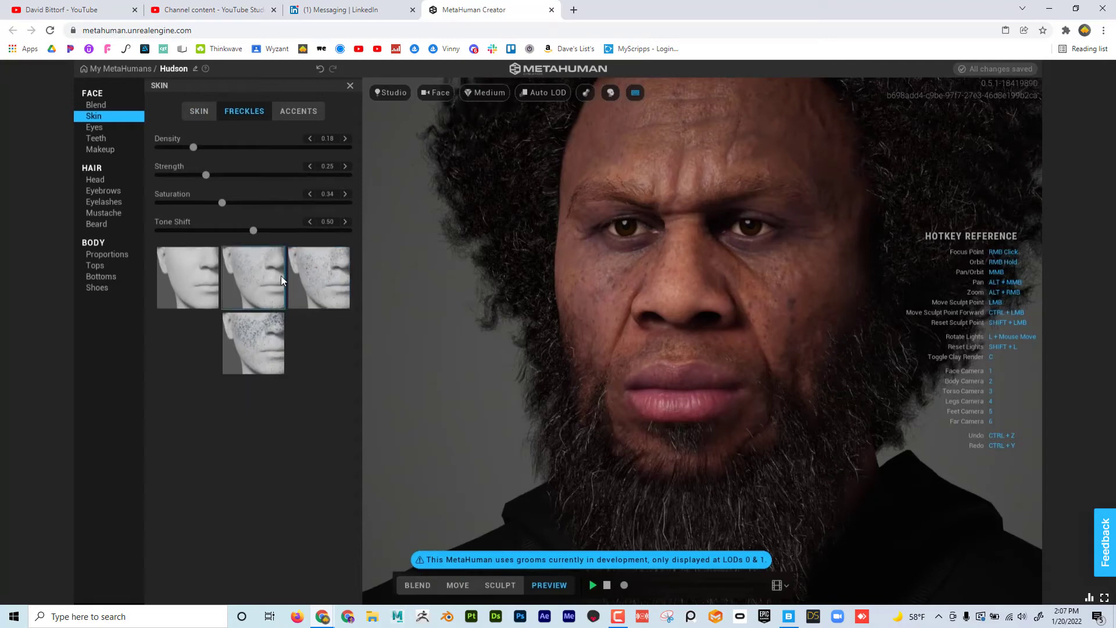
{"action": "left_click", "coordinate": [274, 350]}
{"action": "mouse_move", "coordinate": [619, 352]}
{"action": "right_mouse_down"}
{"action": "mouse_move", "coordinate": [714, 354]}
{"action": "mouse_move", "coordinate": [631, 347]}
{"action": "right_mouse_up"}
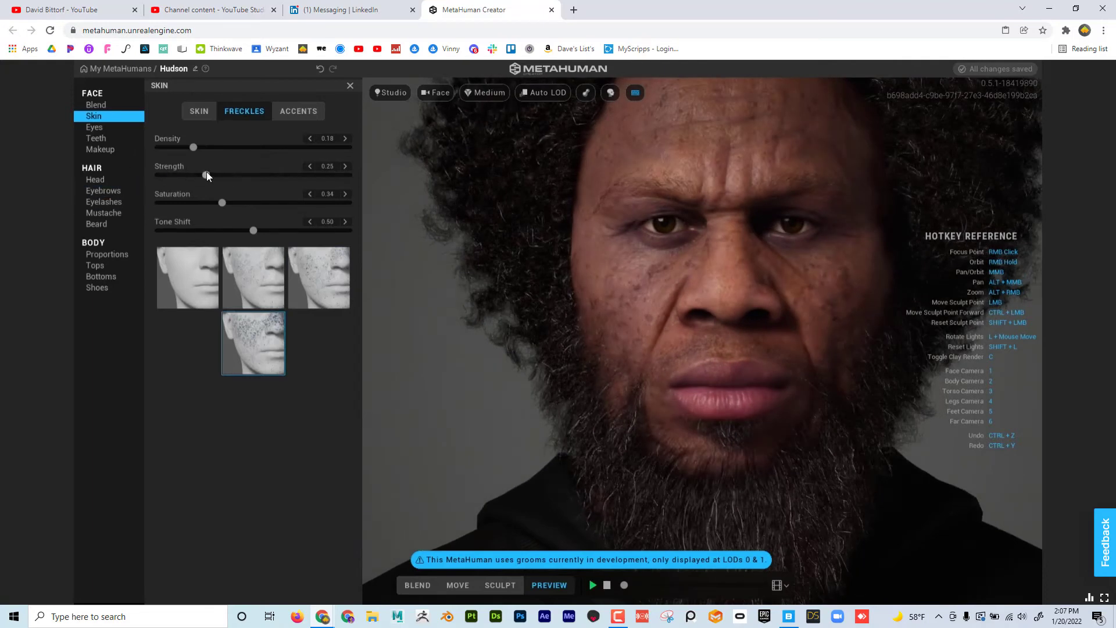
{"action": "left_click_drag", "start_coordinate": [207, 176], "coordinate": [252, 175]}
Step: Open the skin accents and select the forehead region to view its redness, saturation and lightness settings
{"action": "left_click", "coordinate": [308, 110]}
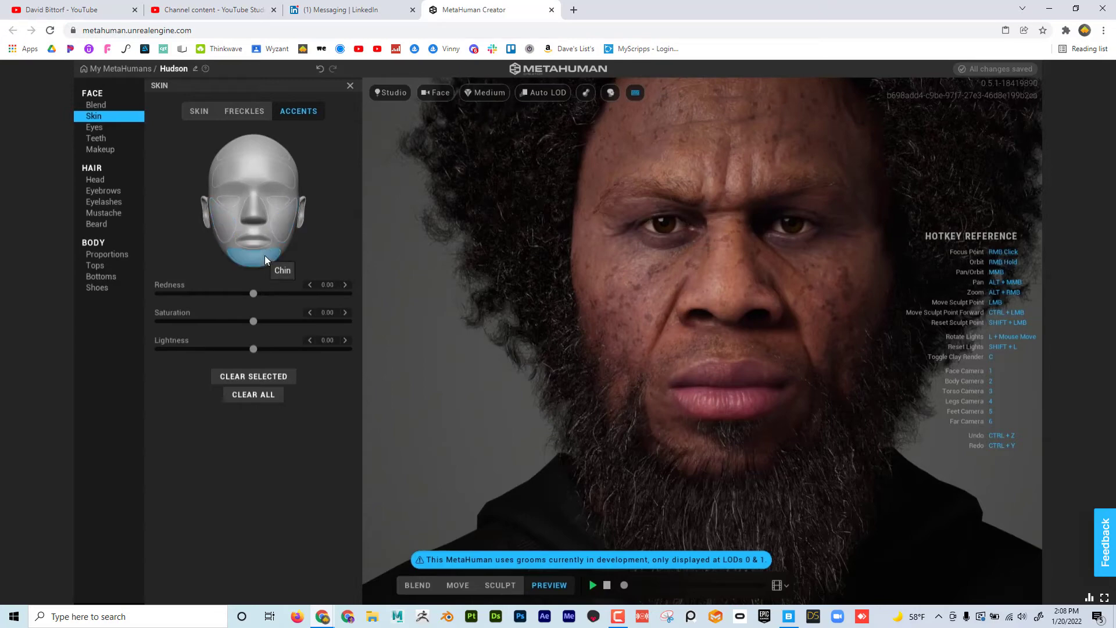
{"action": "left_click", "coordinate": [248, 171]}
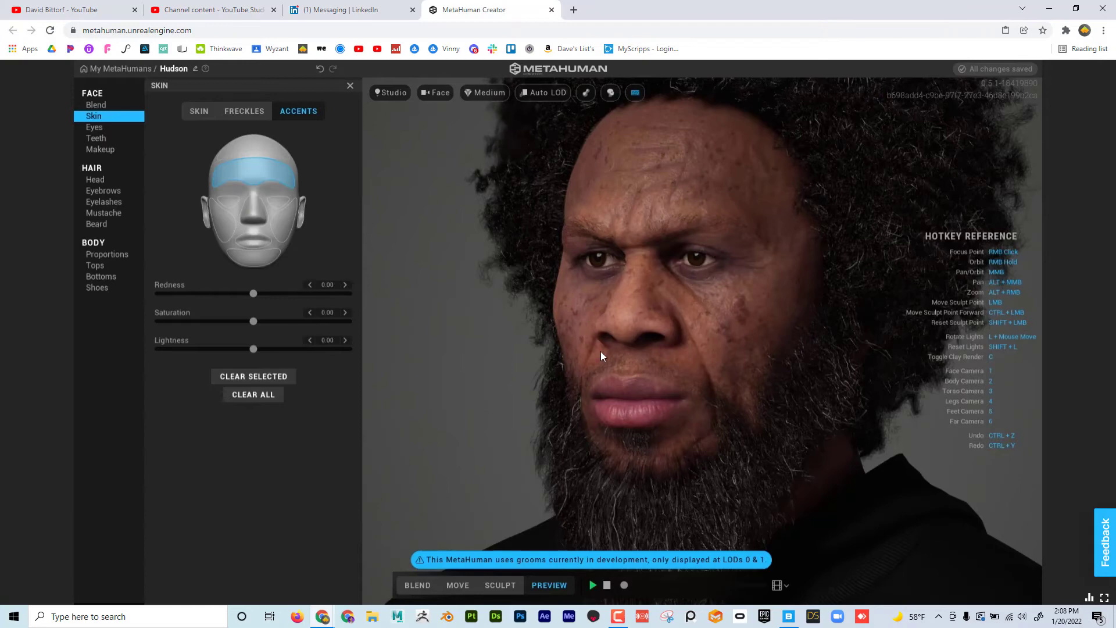
Step: Try several blue, green and grey eye presets, and apply the middle brown preset from the first row
{"action": "left_click", "coordinate": [115, 128]}
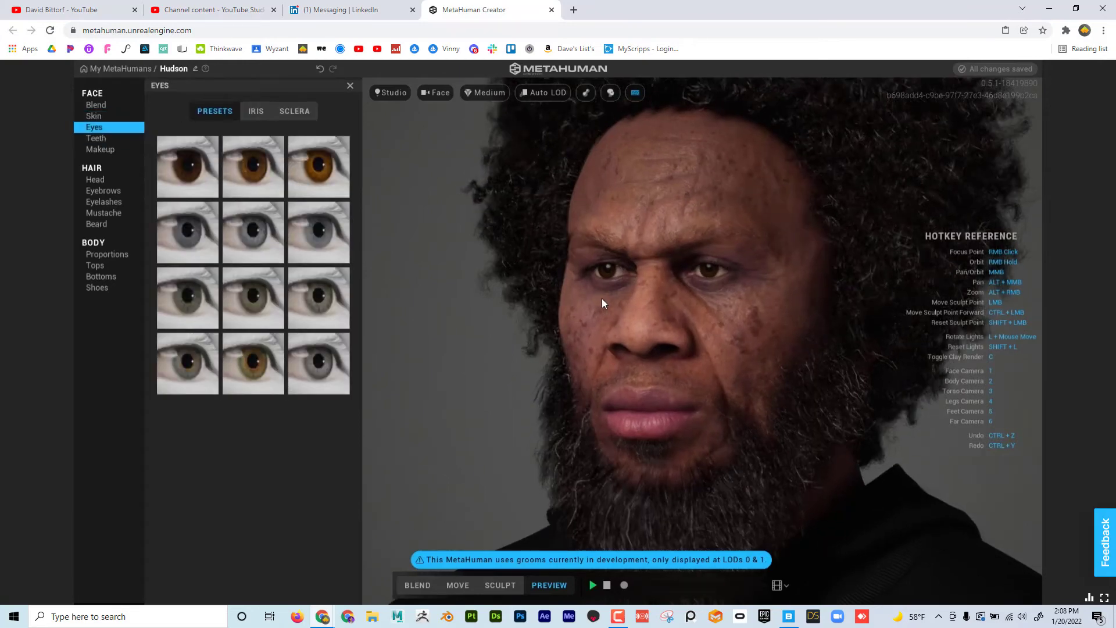
{"action": "left_click", "coordinate": [320, 235]}
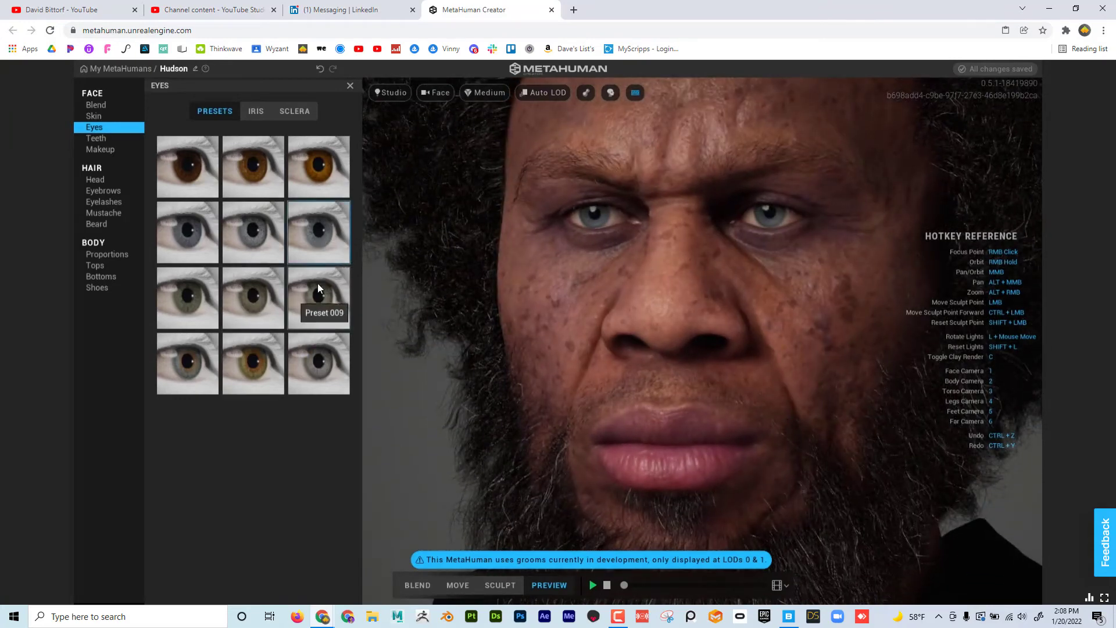
{"action": "left_click", "coordinate": [319, 285]}
{"action": "left_click", "coordinate": [334, 355]}
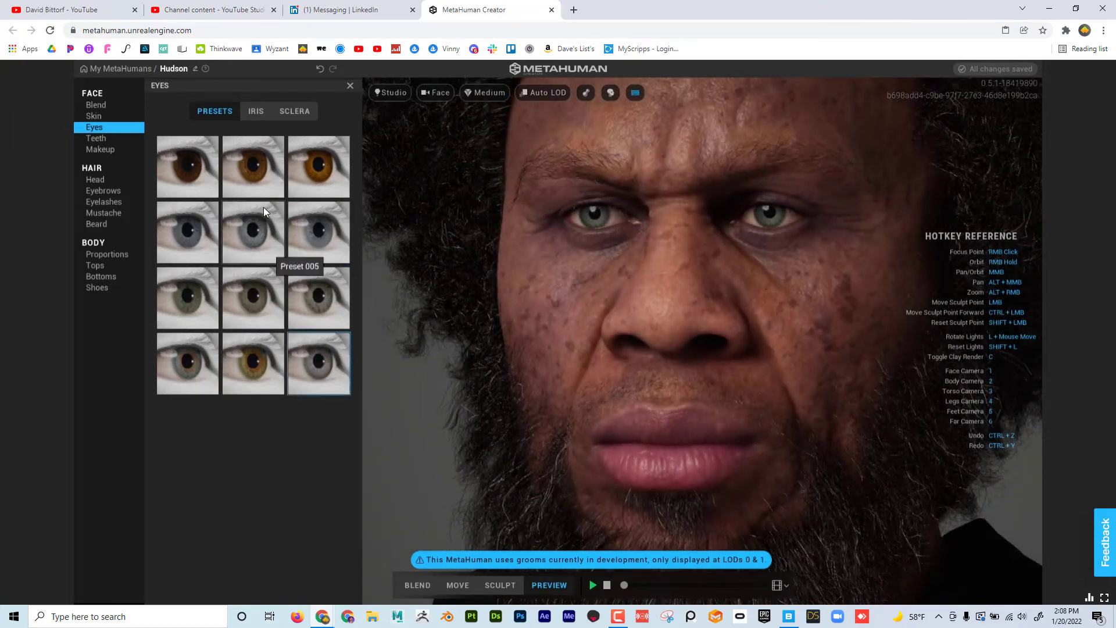
{"action": "left_click", "coordinate": [252, 173]}
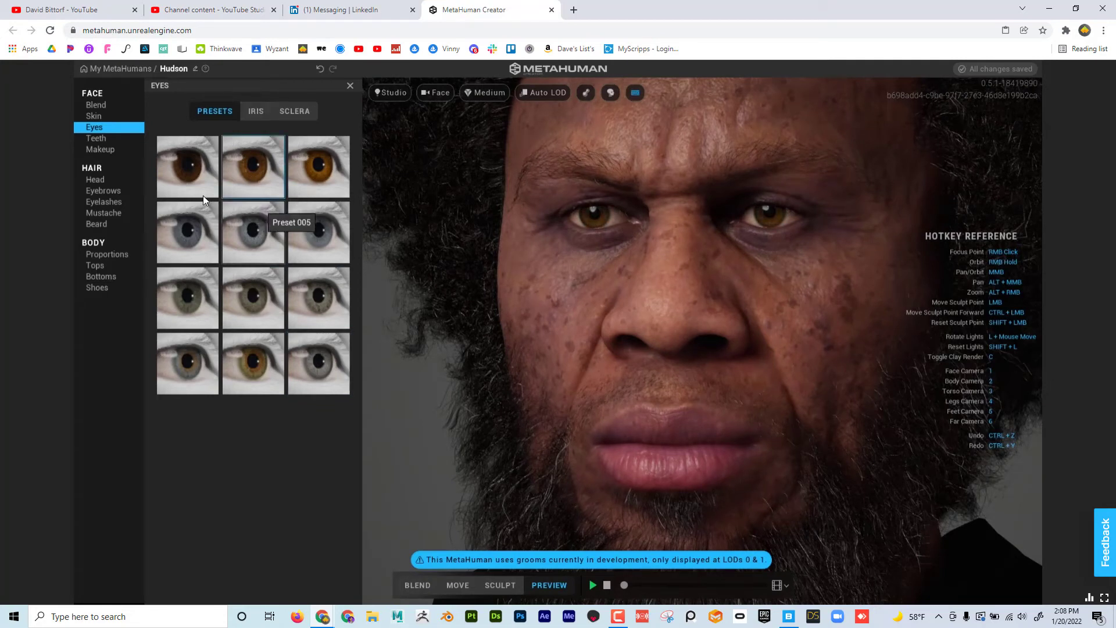
Step: Apply the third iris pattern of the second row to both eyes, and view the options for editing each eye separately
{"action": "left_click", "coordinate": [256, 113]}
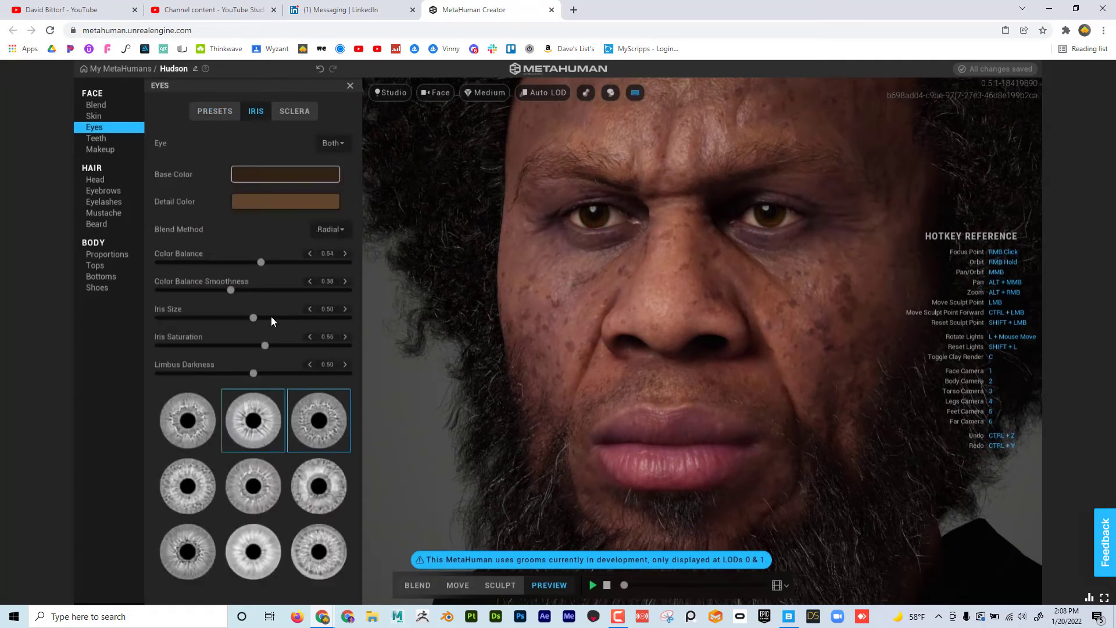
{"action": "scroll", "coordinate": [574, 215], "scroll_direction": "up", "scroll_amount": 5}
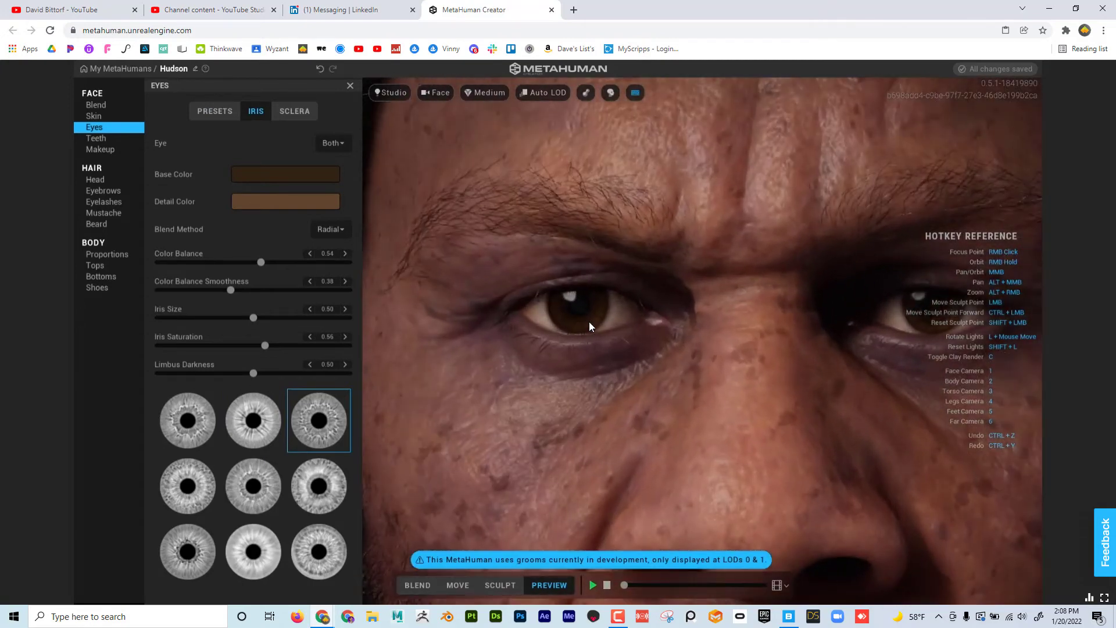
{"action": "scroll", "coordinate": [588, 322], "scroll_direction": "up", "scroll_amount": 2}
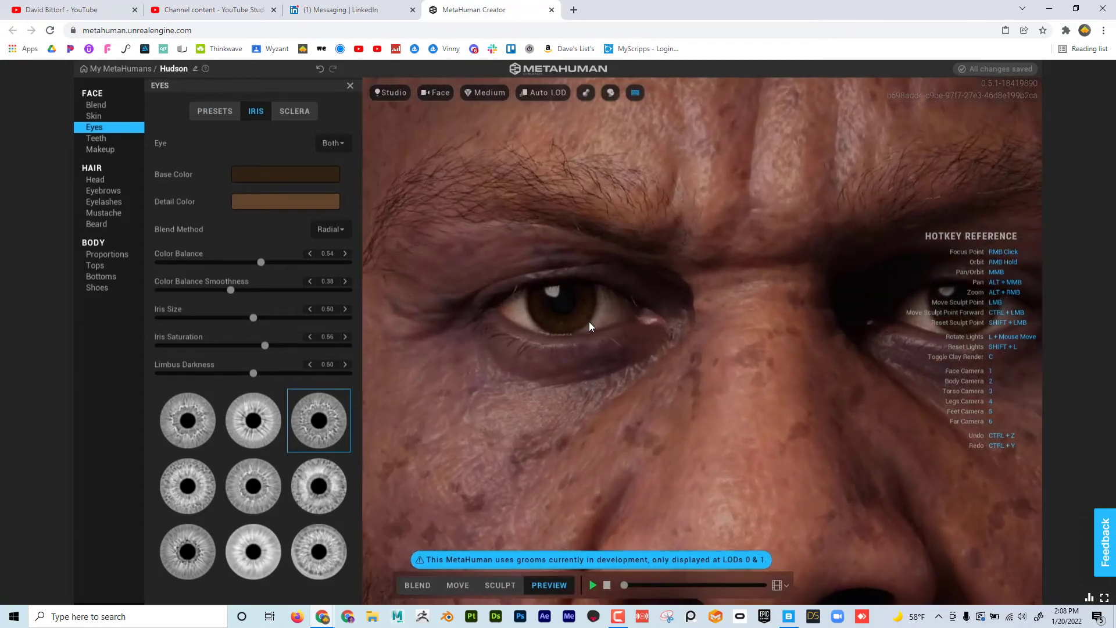
{"action": "left_click", "coordinate": [328, 492]}
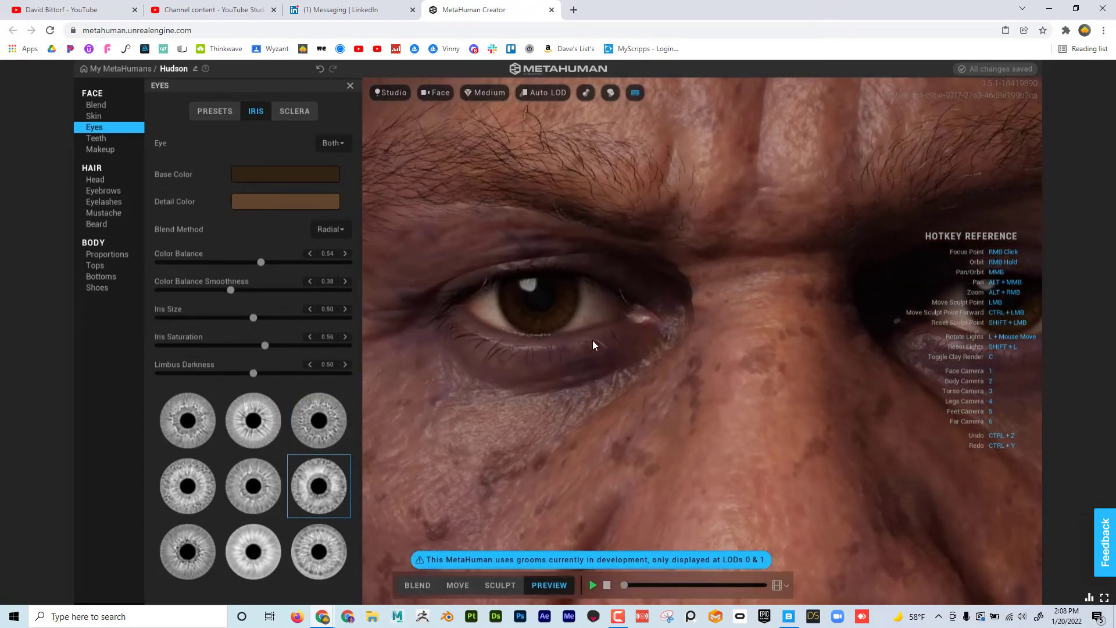
{"action": "scroll", "coordinate": [598, 339], "scroll_direction": "down", "scroll_amount": 3}
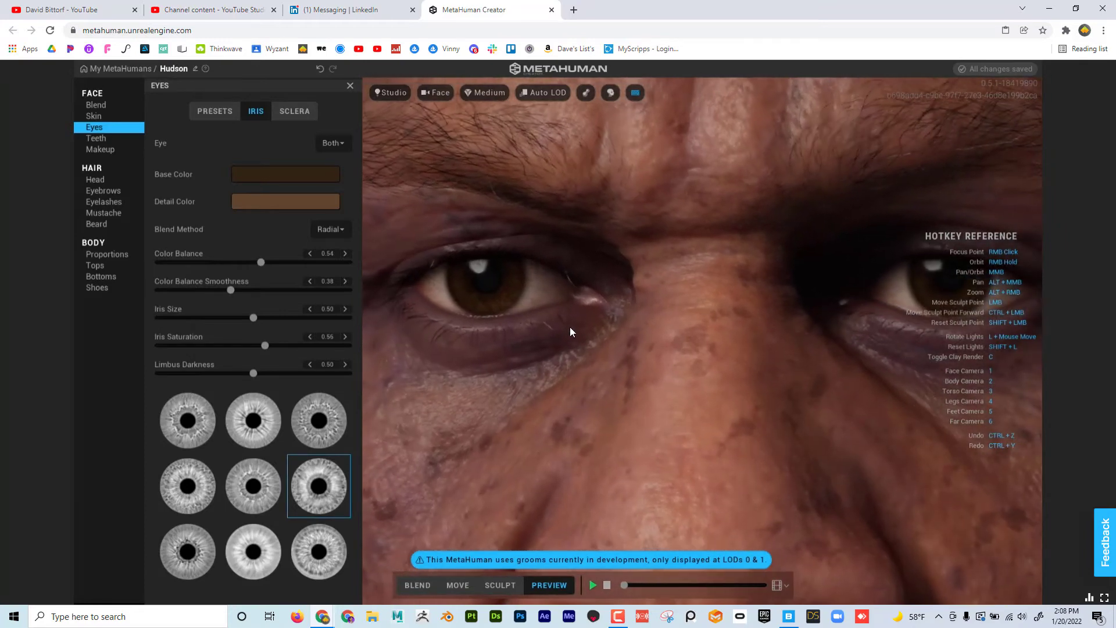
{"action": "left_click", "coordinate": [330, 143]}
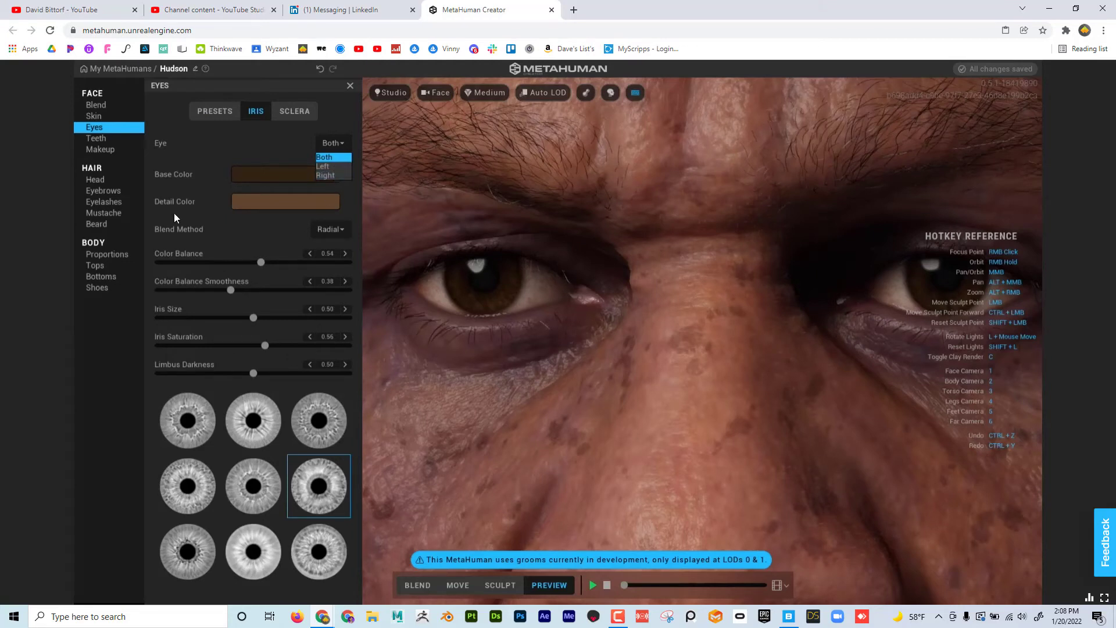
{"action": "left_click", "coordinate": [231, 234]}
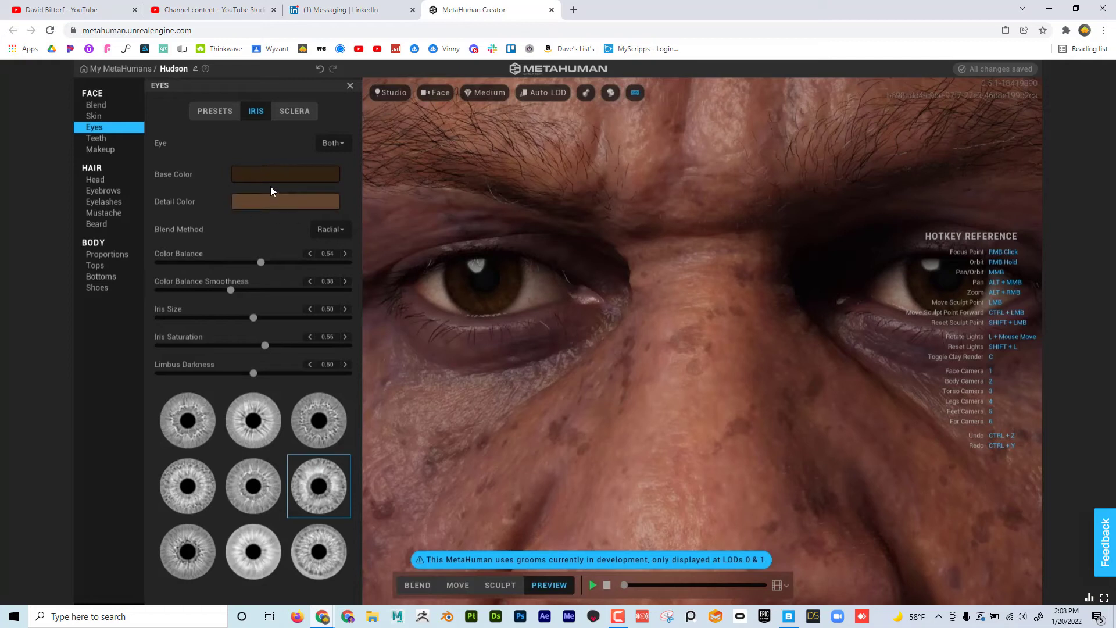
Step: Adjust the sclera of both eyes, setting Brightness to 0.59 and Vascularity to 1.00
{"action": "left_click", "coordinate": [297, 113]}
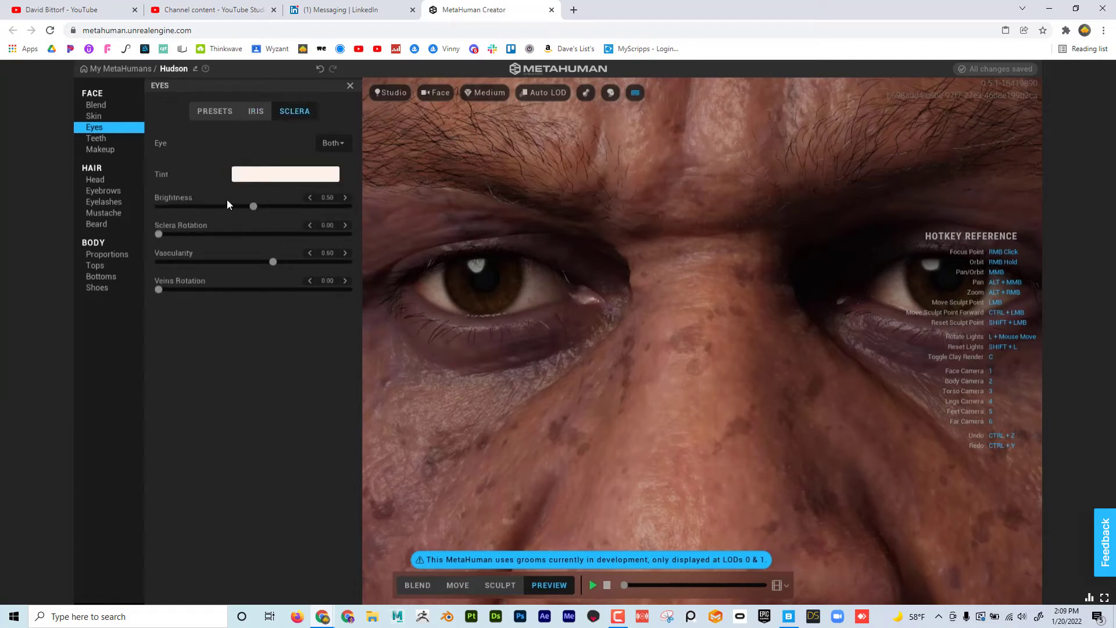
{"action": "left_click_drag", "start_coordinate": [254, 206], "coordinate": [341, 209]}
{"action": "left_click_drag", "start_coordinate": [192, 207], "coordinate": [271, 221]}
{"action": "left_click_drag", "start_coordinate": [276, 261], "coordinate": [465, 277]}
{"action": "right_click_drag", "start_coordinate": [543, 294], "coordinate": [556, 291]}
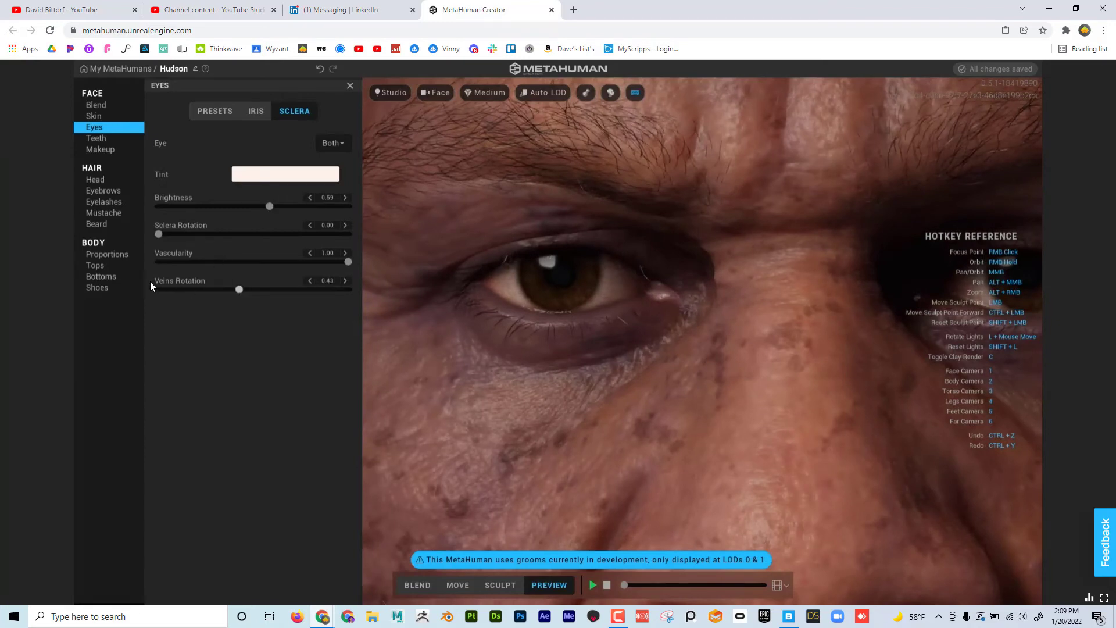
Step: Inspect both eyes to review the sclera adjustments in the context of the face
{"action": "scroll", "coordinate": [581, 294], "scroll_direction": "down", "scroll_amount": 3}
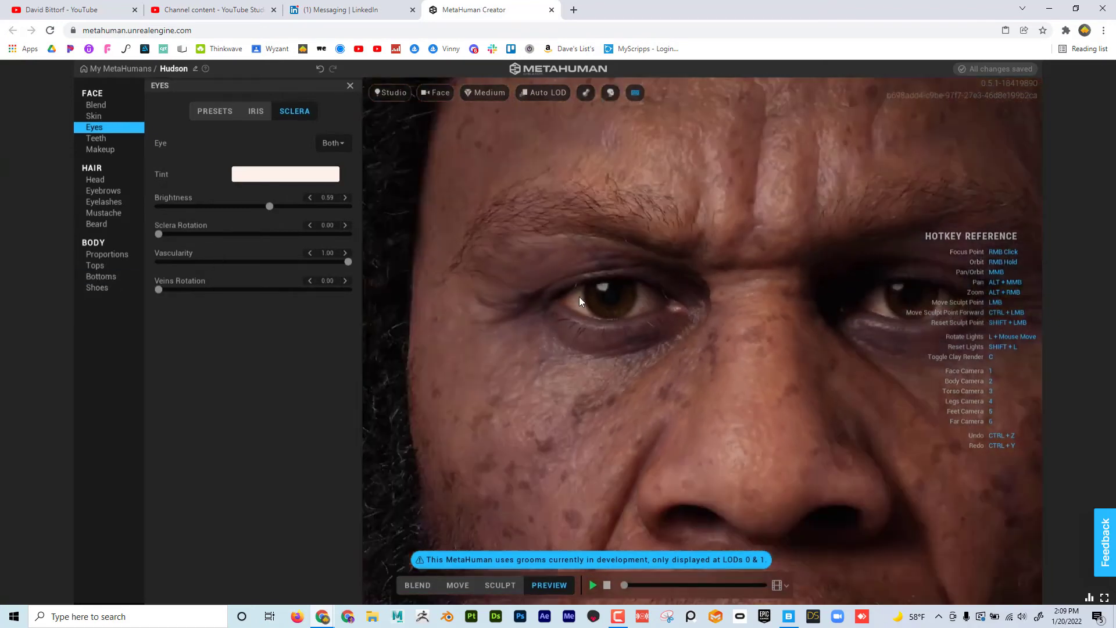
{"action": "scroll", "coordinate": [574, 308], "scroll_direction": "down", "scroll_amount": 3}
{"action": "right_click_drag", "start_coordinate": [567, 324], "coordinate": [479, 302]}
{"action": "scroll", "coordinate": [479, 302], "scroll_direction": "up", "scroll_amount": 1}
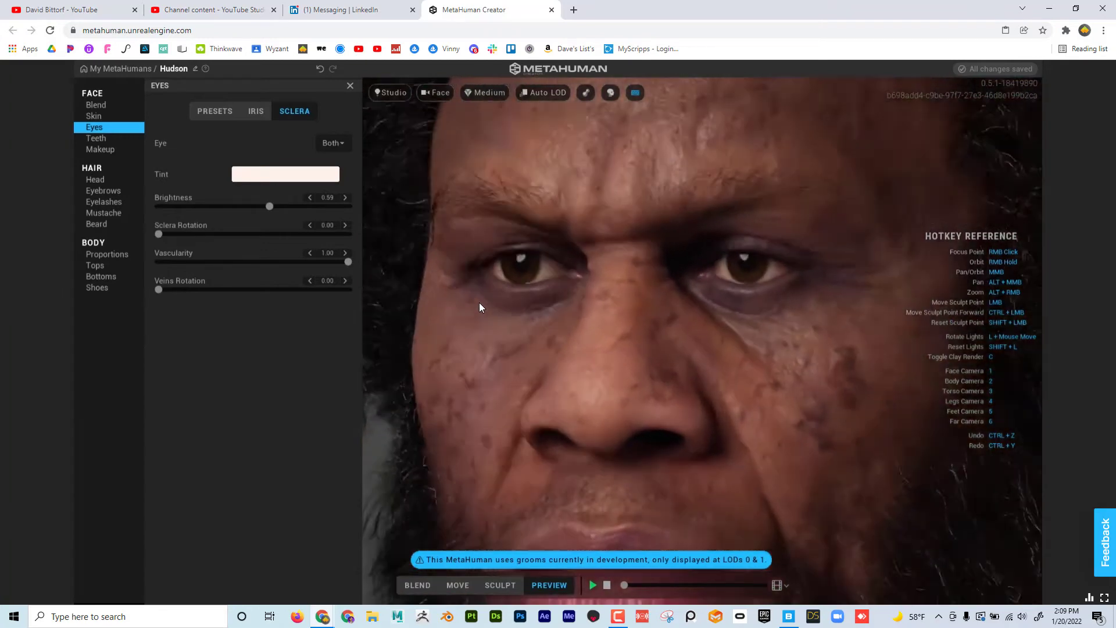
Step: Open the teeth settings and set Variation to 0.39 and Tooth Length to 0.07
{"action": "left_click", "coordinate": [110, 138]}
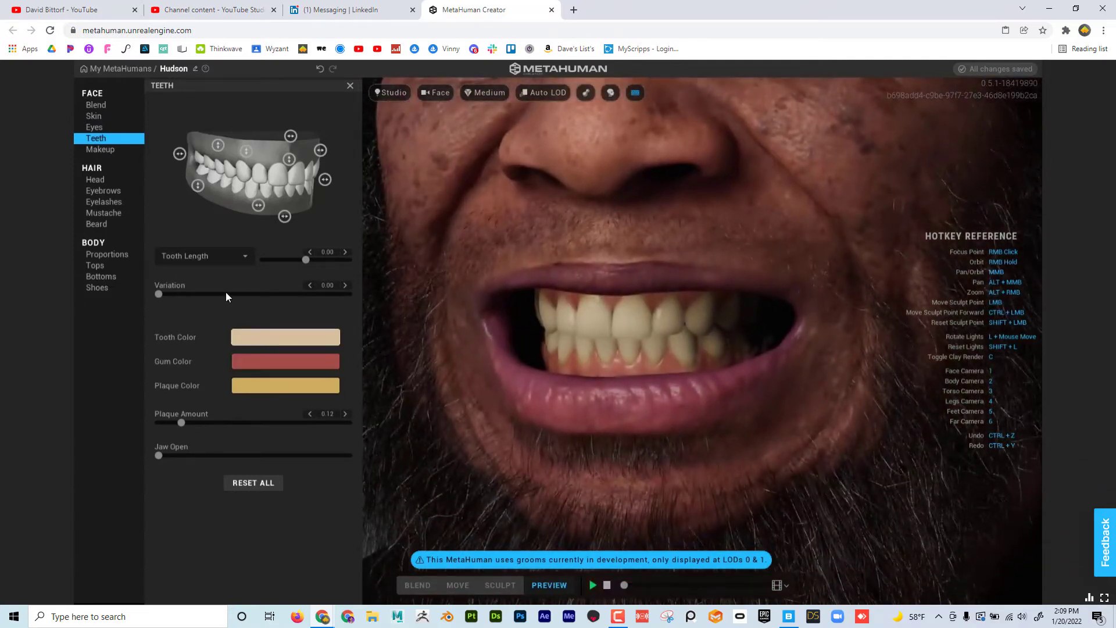
{"action": "left_click_drag", "start_coordinate": [171, 296], "coordinate": [232, 294]}
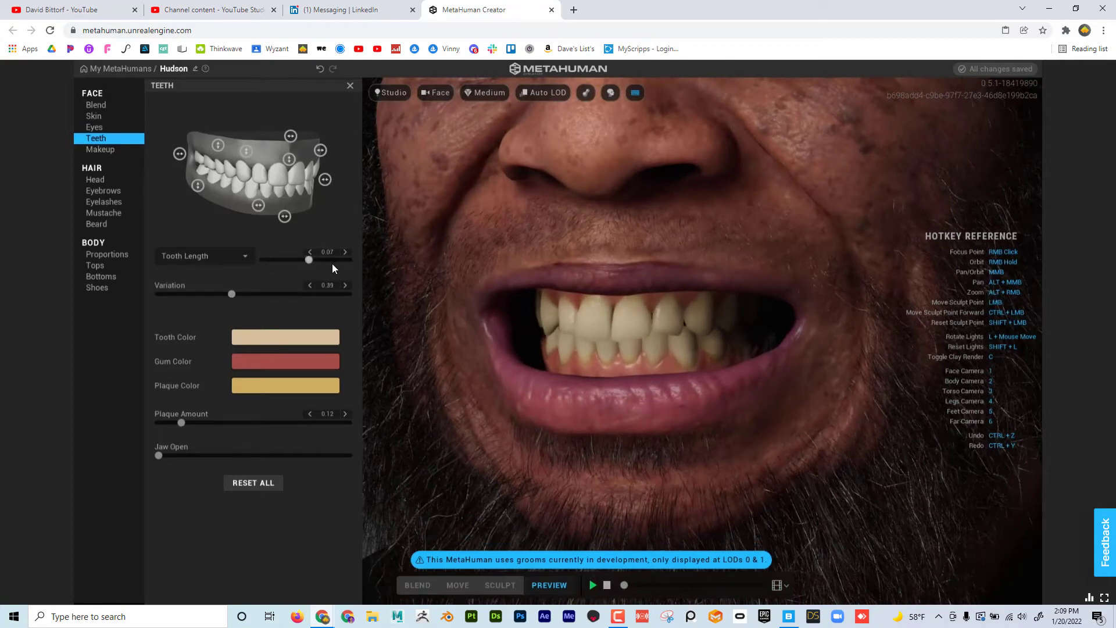
{"action": "left_click_drag", "start_coordinate": [333, 267], "coordinate": [309, 260]}
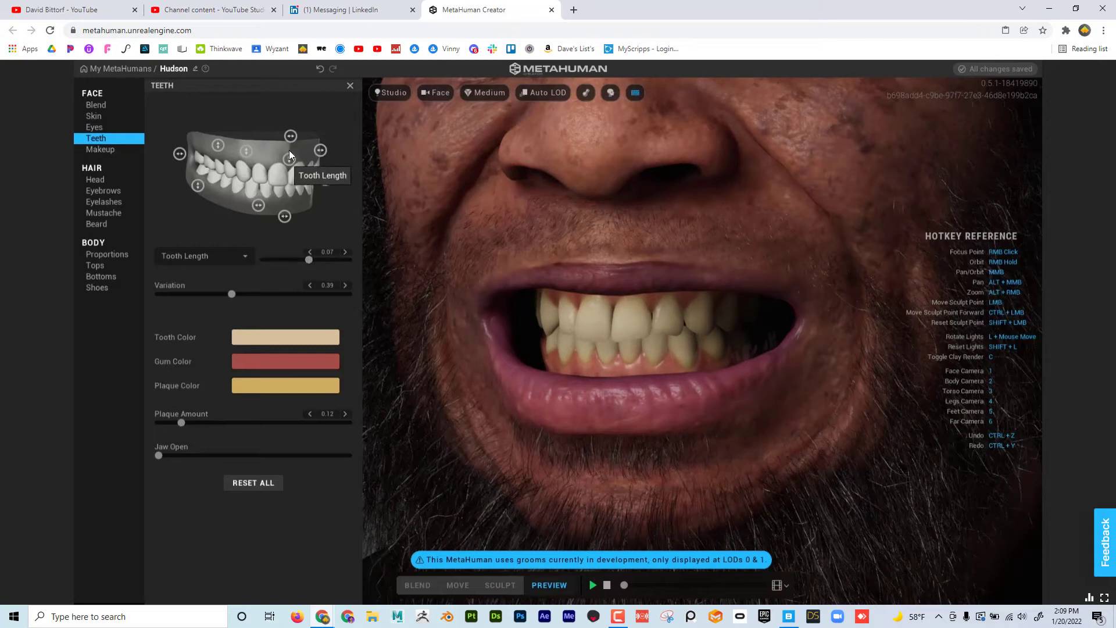
Step: Set Tooth Spacing and Lower Shift to -1.00, Worn Down to 0.00 and Receding Gums to 0.12
{"action": "left_click_drag", "start_coordinate": [289, 155], "coordinate": [203, 207]}
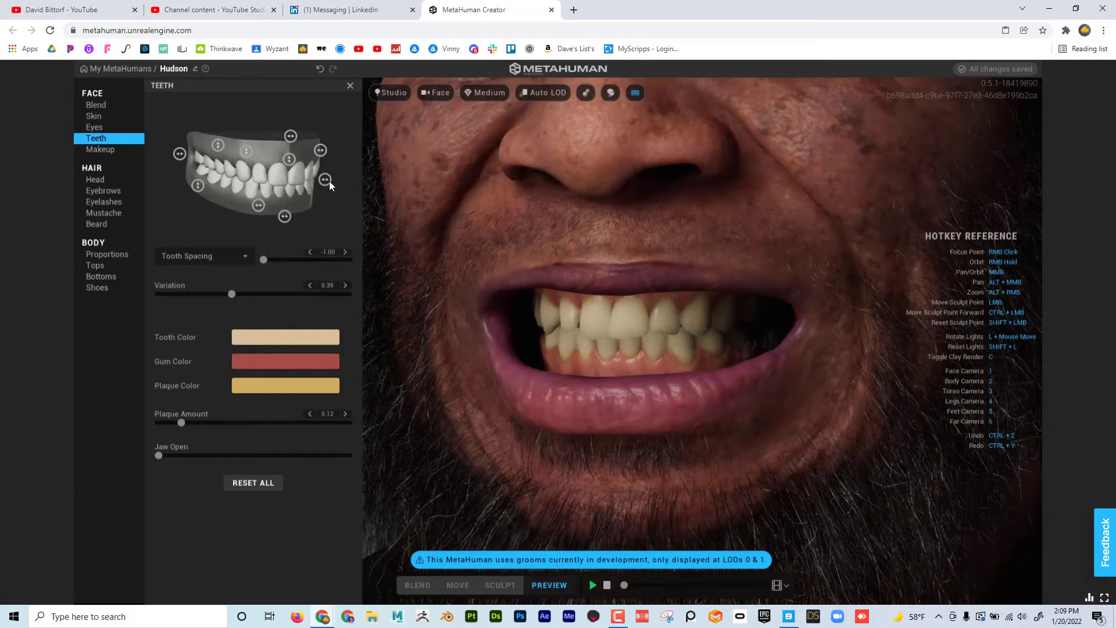
{"action": "left_click_drag", "start_coordinate": [285, 217], "coordinate": [259, 221]}
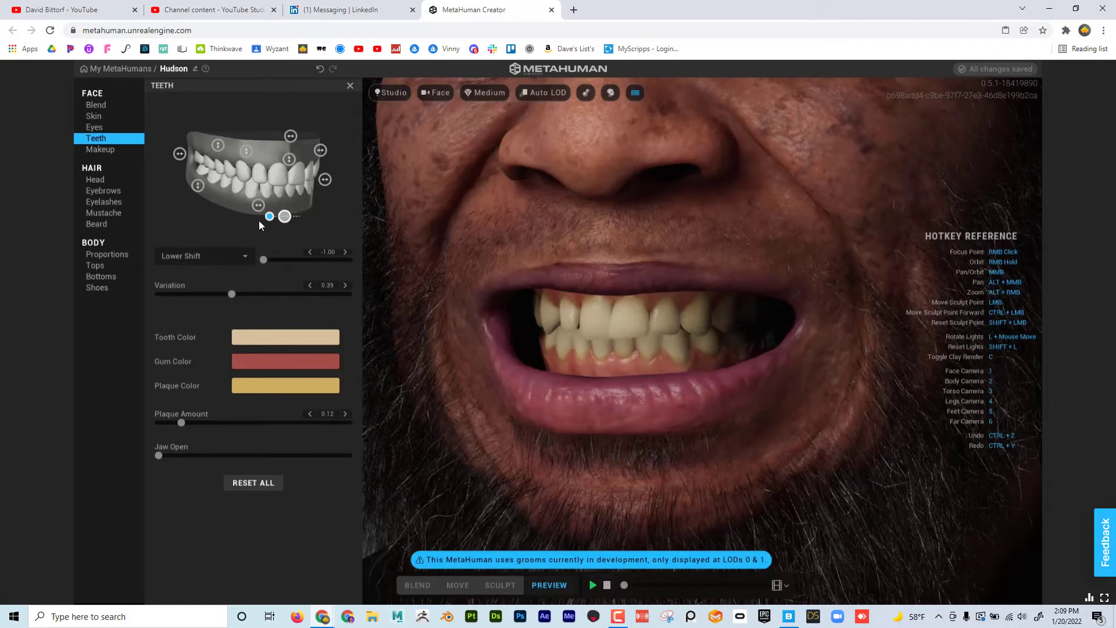
{"action": "left_click", "coordinate": [197, 185]}
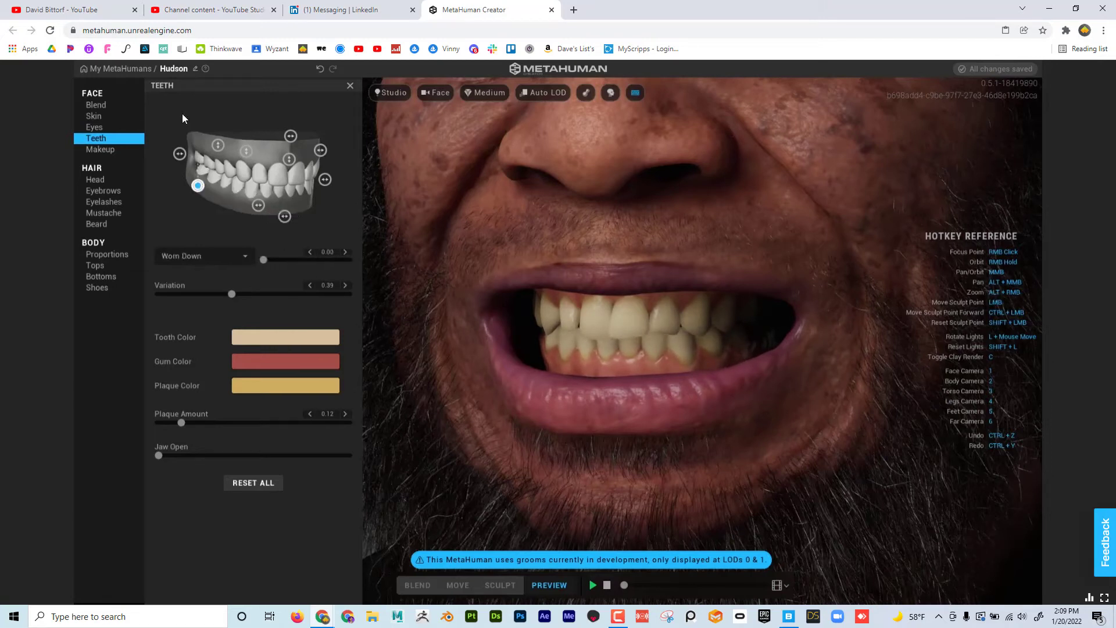
{"action": "left_click_drag", "start_coordinate": [182, 113], "coordinate": [217, 224]}
{"action": "mouse_move", "coordinate": [219, 147]}
{"action": "left_mouse_down"}
{"action": "mouse_move", "coordinate": [212, 101]}
{"action": "mouse_move", "coordinate": [217, 145]}
{"action": "left_mouse_up"}
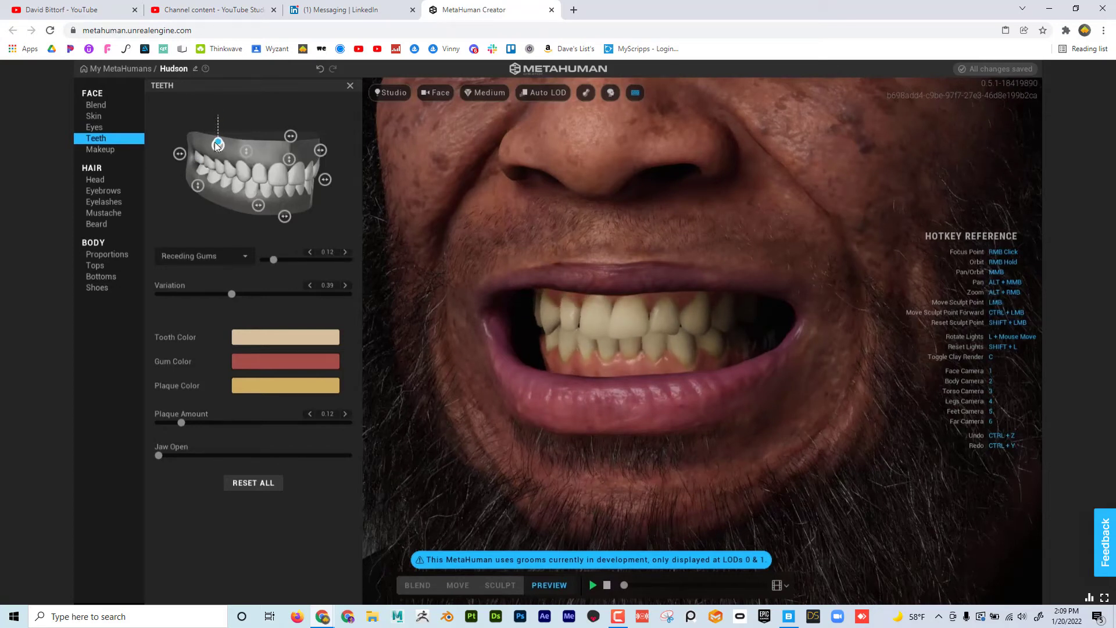
Step: Shift the upper teeth with Upper Shift at 1.00 and set Overbite to -1.00
{"action": "left_click_drag", "start_coordinate": [291, 136], "coordinate": [229, 140]}
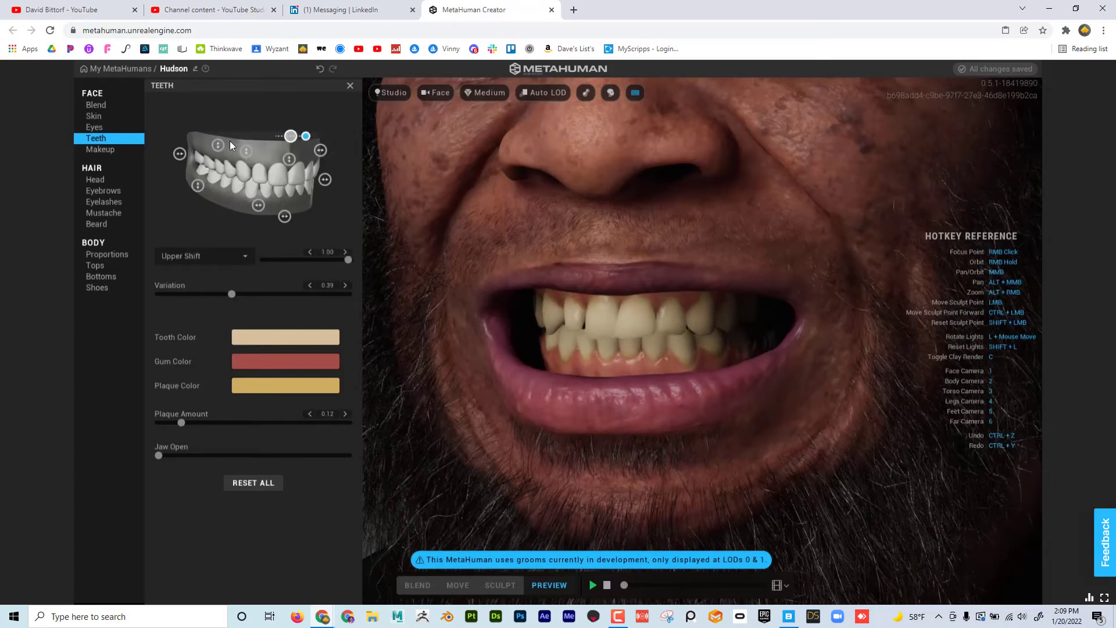
{"action": "left_click_drag", "start_coordinate": [321, 150], "coordinate": [235, 147]}
{"action": "scroll", "coordinate": [615, 338], "scroll_direction": "down", "scroll_amount": 4}
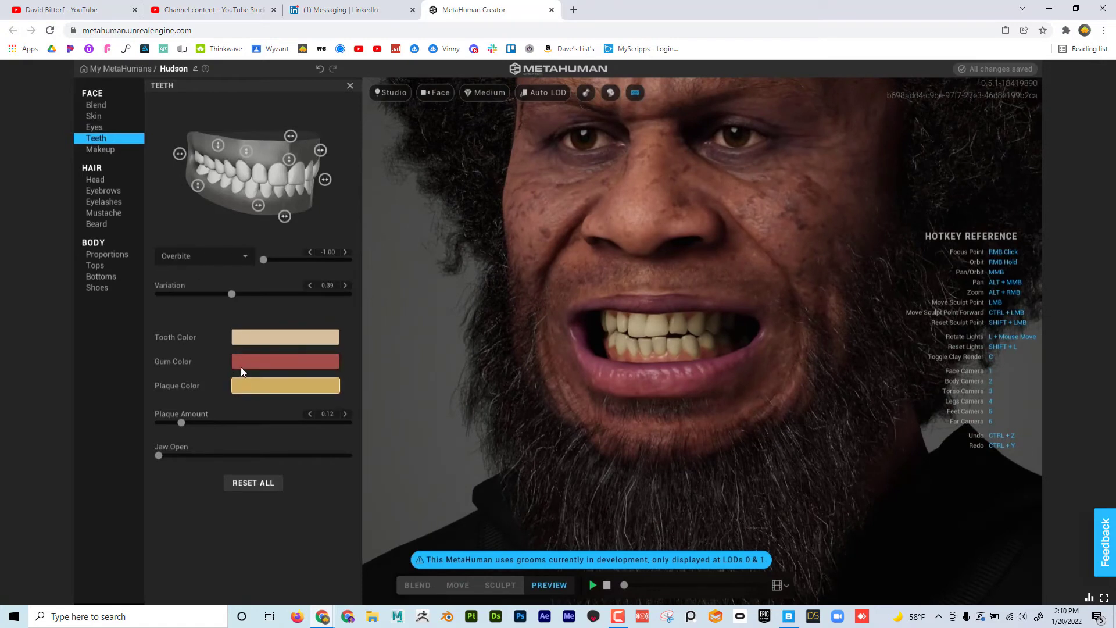
Step: Set Plaque Amount to 1.00 and preview the teeth with the jaw fully open and about three quarters open
{"action": "left_click_drag", "start_coordinate": [185, 424], "coordinate": [369, 434]}
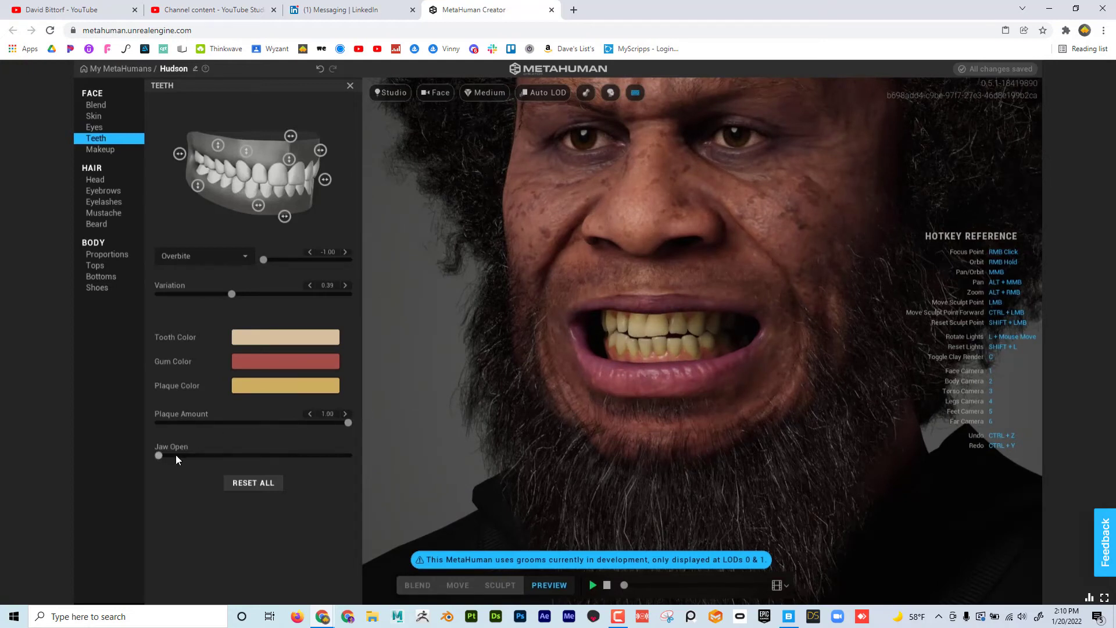
{"action": "left_click_drag", "start_coordinate": [175, 455], "coordinate": [366, 465]}
{"action": "left_click_drag", "start_coordinate": [262, 458], "coordinate": [400, 462]}
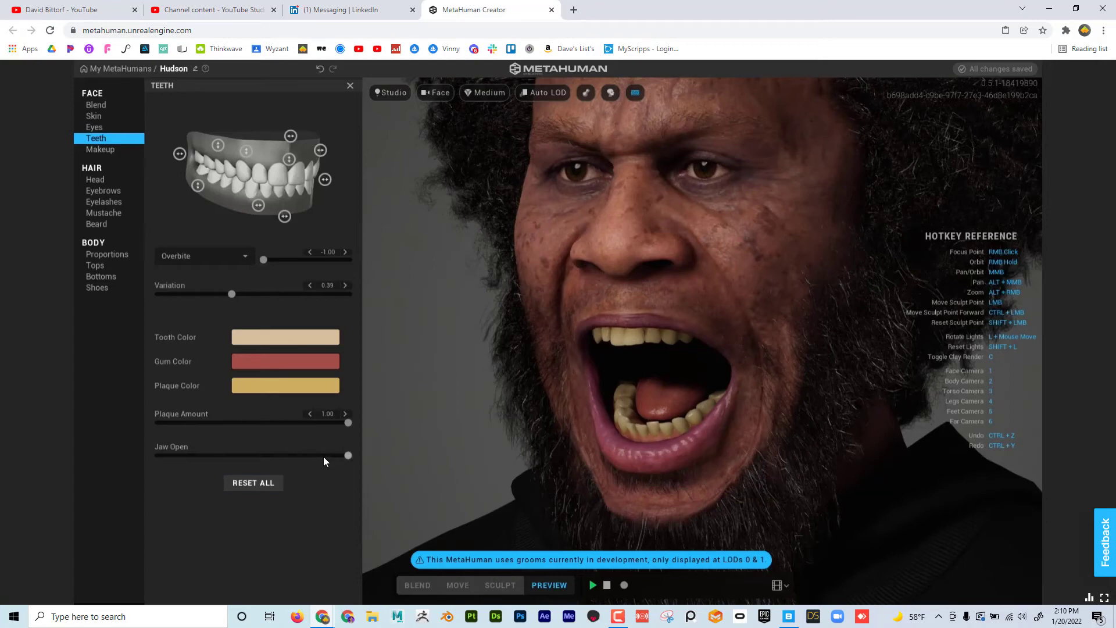
{"action": "mouse_move", "coordinate": [323, 456]}
{"action": "left_mouse_down"}
{"action": "mouse_move", "coordinate": [106, 465]}
{"action": "mouse_move", "coordinate": [367, 459]}
{"action": "mouse_move", "coordinate": [145, 447]}
{"action": "mouse_move", "coordinate": [330, 457]}
{"action": "left_mouse_up"}
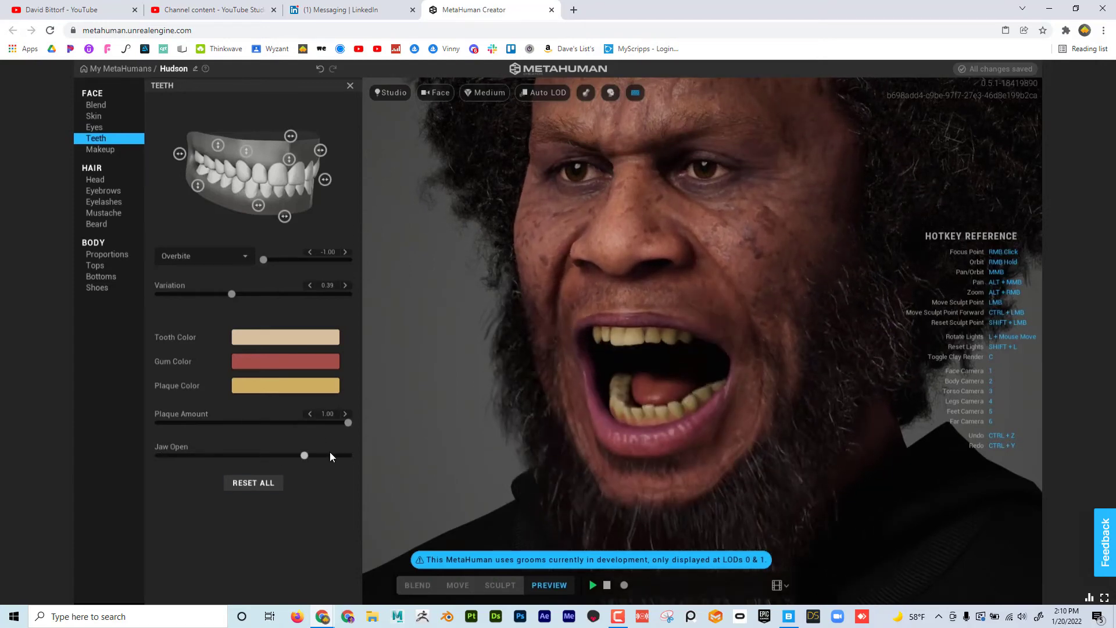
Step: Open the makeup settings and apply the first eye makeup style of the third row
{"action": "left_click", "coordinate": [104, 153]}
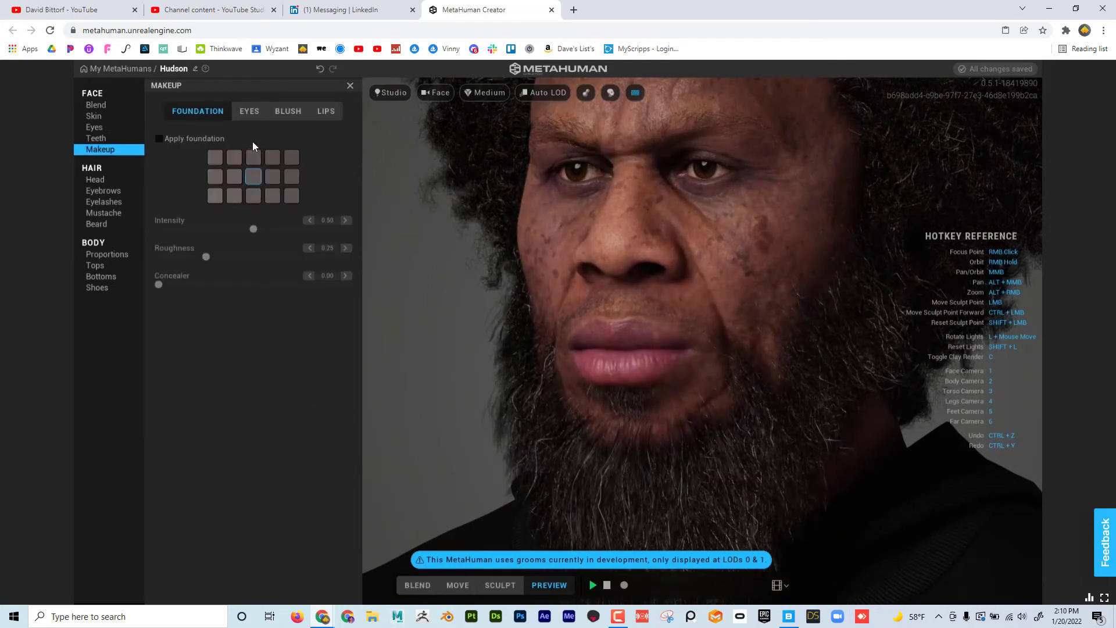
{"action": "left_click", "coordinate": [245, 109]}
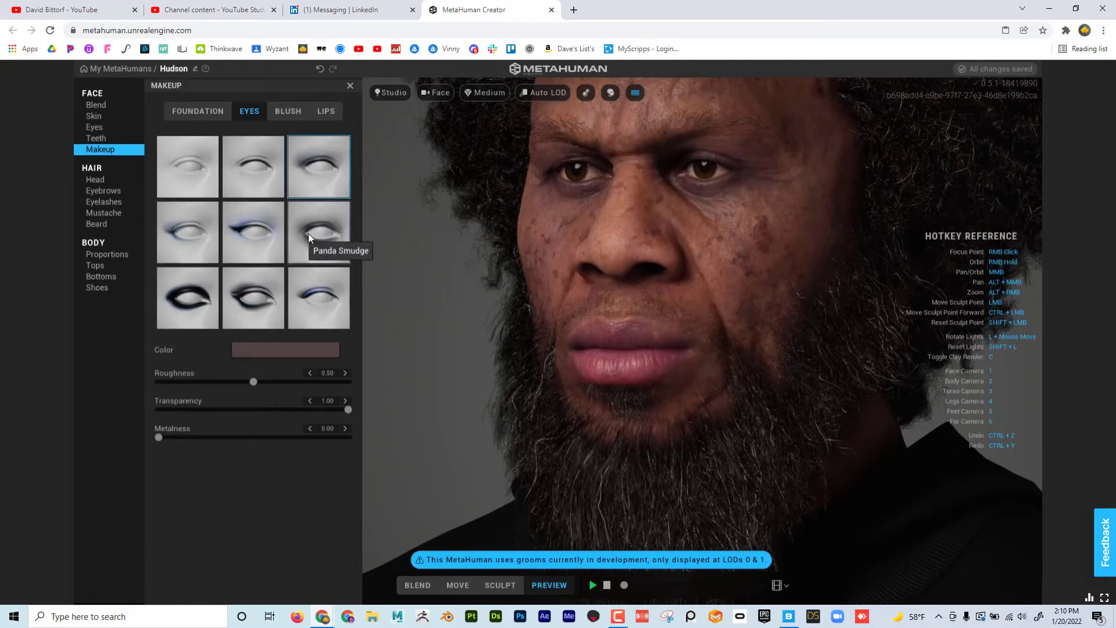
{"action": "left_click", "coordinate": [186, 315]}
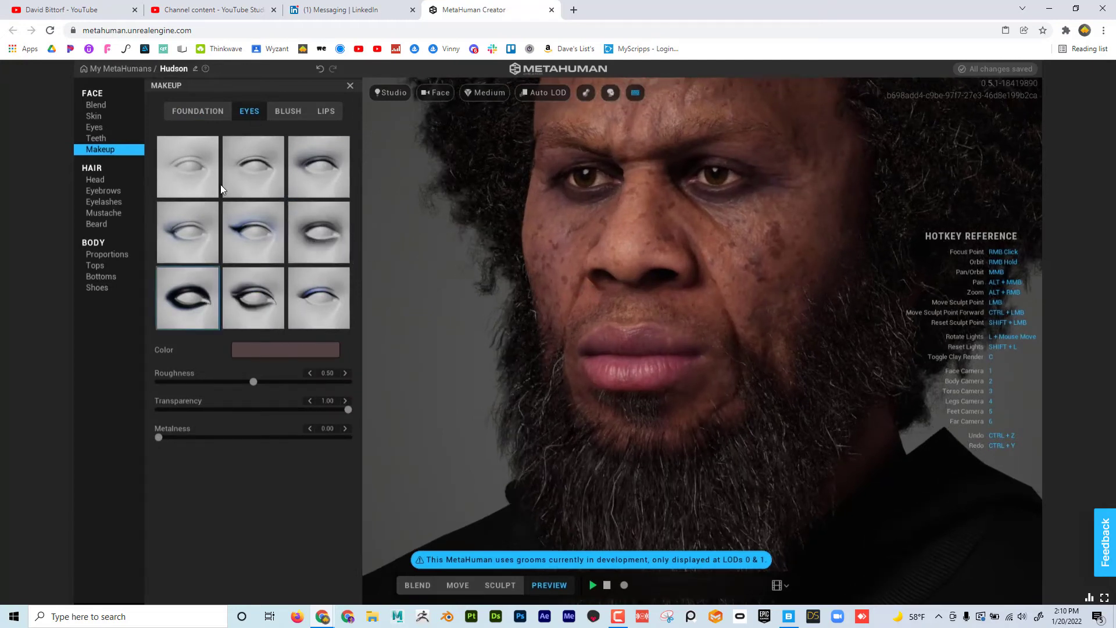
Step: View the blush options, try the third lip style with Roughness 0.49 and a lime-green color, and restore the bare lips
{"action": "left_click", "coordinate": [286, 110]}
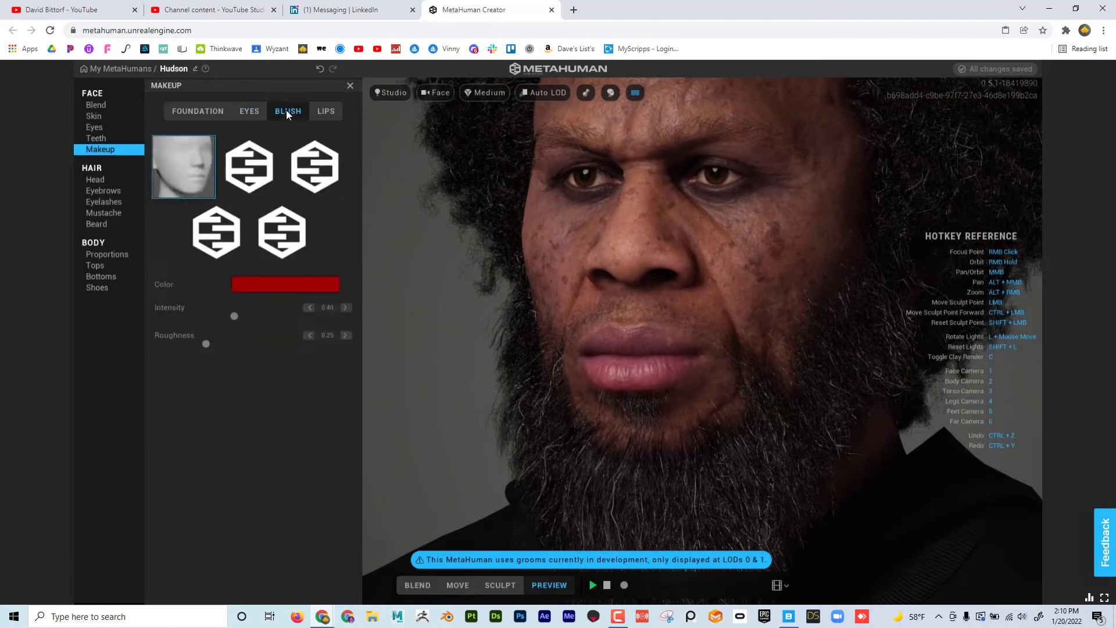
{"action": "left_click", "coordinate": [330, 110]}
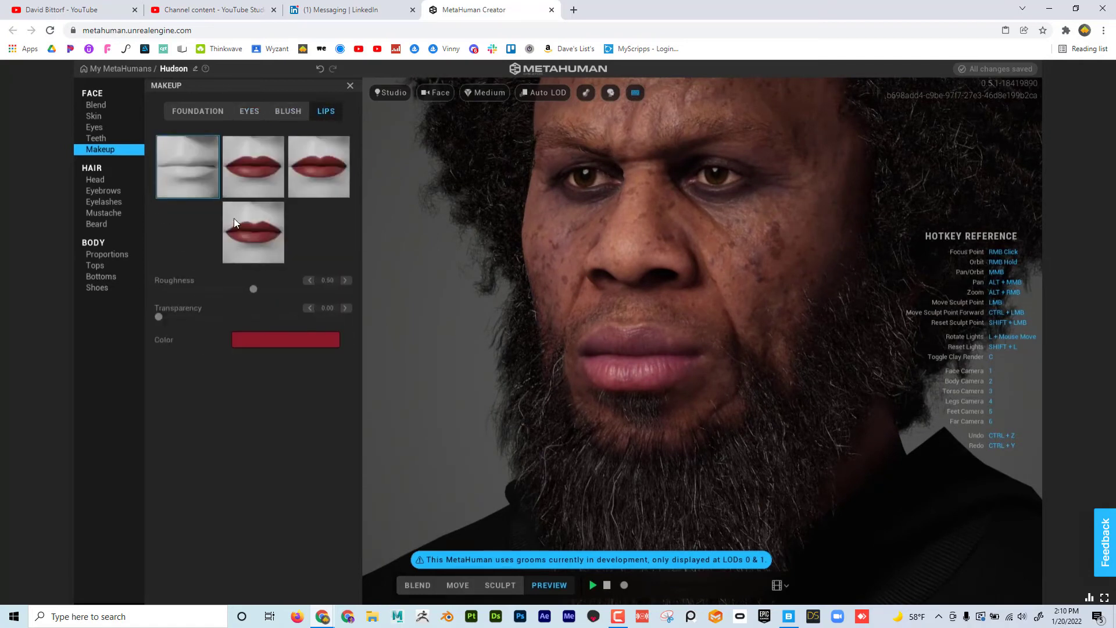
{"action": "left_click", "coordinate": [317, 173]}
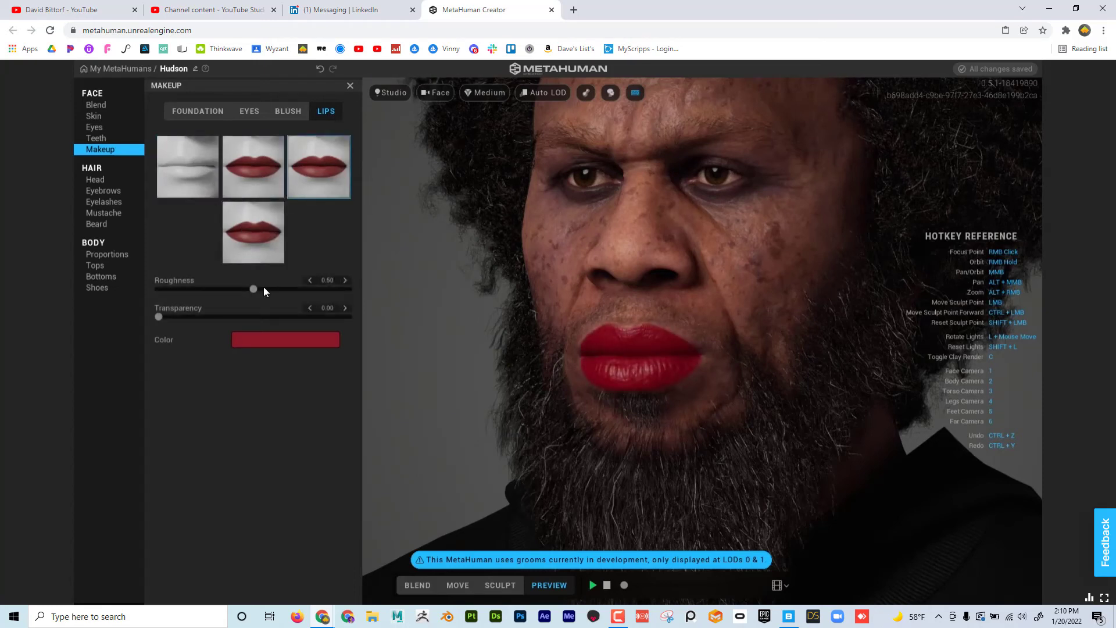
{"action": "left_click_drag", "start_coordinate": [248, 289], "coordinate": [390, 303]}
{"action": "left_click_drag", "start_coordinate": [277, 300], "coordinate": [251, 295]}
{"action": "left_click", "coordinate": [266, 339]}
{"action": "left_click_drag", "start_coordinate": [361, 433], "coordinate": [287, 418]}
{"action": "left_click", "coordinate": [178, 184]}
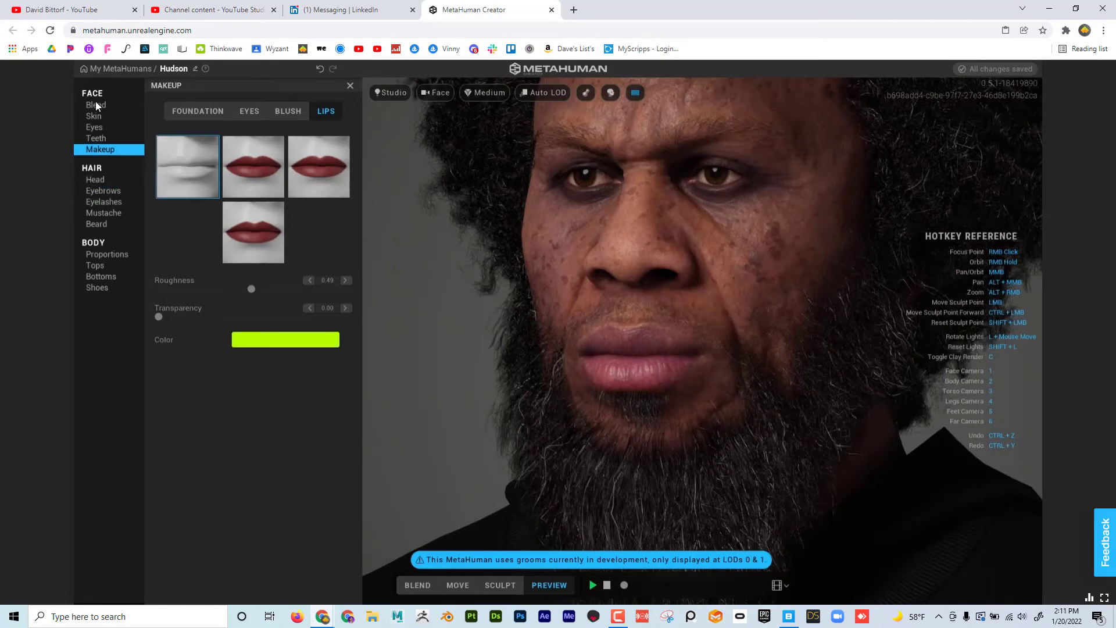
Step: Try the Short Coil hairstyle on the head and inspect it from several angles
{"action": "left_click", "coordinate": [106, 180]}
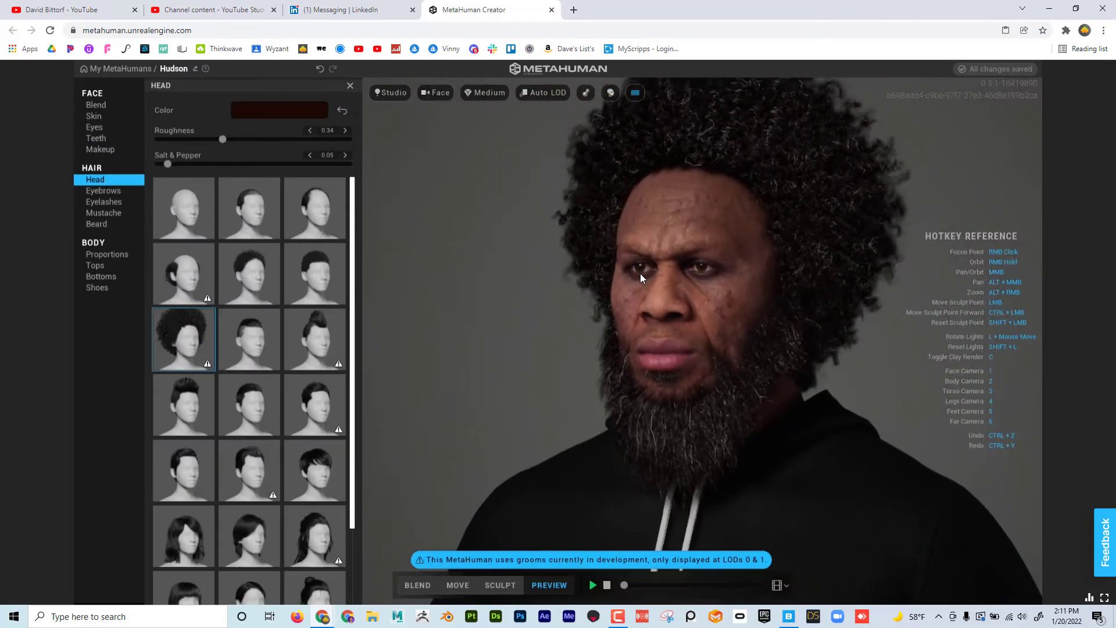
{"action": "left_click", "coordinate": [246, 277]}
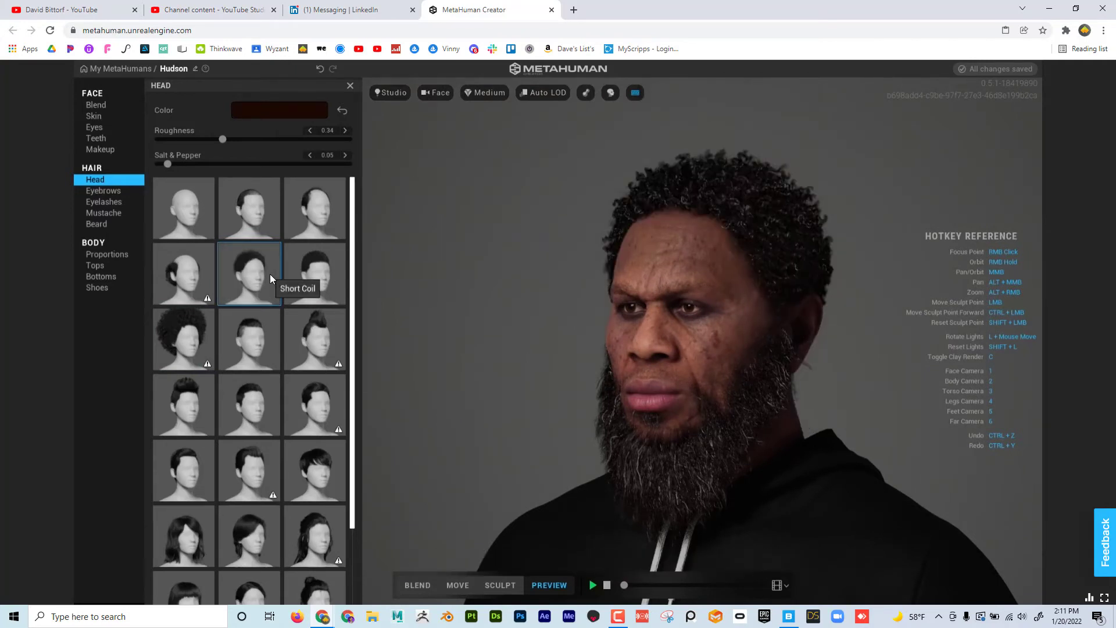
{"action": "right_click_drag", "start_coordinate": [547, 270], "coordinate": [738, 295]}
{"action": "scroll", "coordinate": [737, 295], "scroll_direction": "up", "scroll_amount": 4}
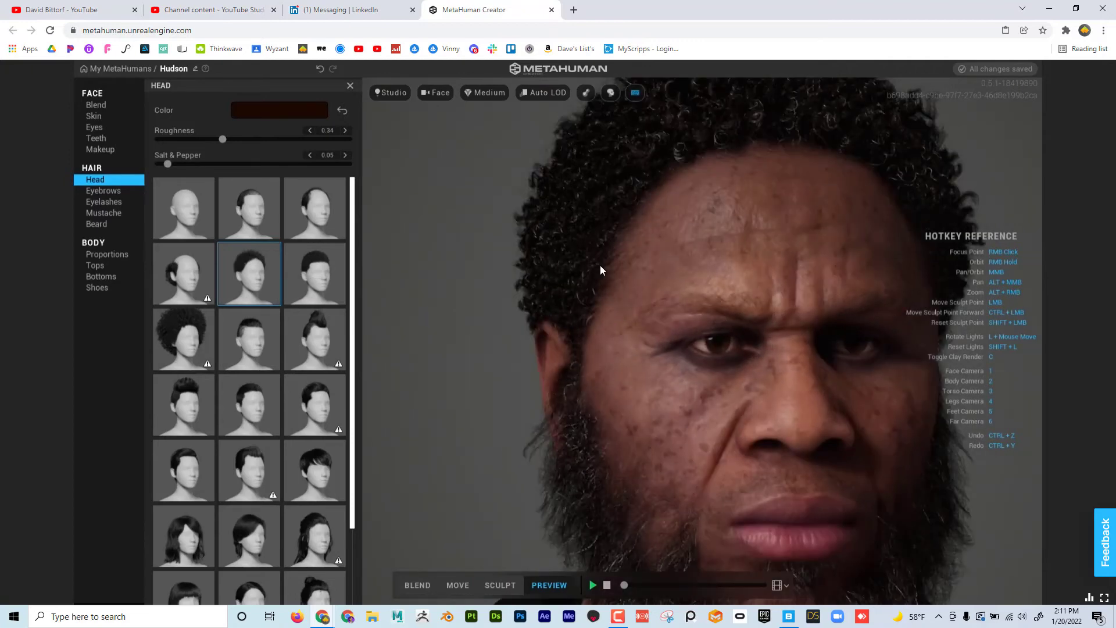
{"action": "right_click_drag", "start_coordinate": [599, 265], "coordinate": [399, 280]}
{"action": "scroll", "coordinate": [519, 310], "scroll_direction": "down", "scroll_amount": 3}
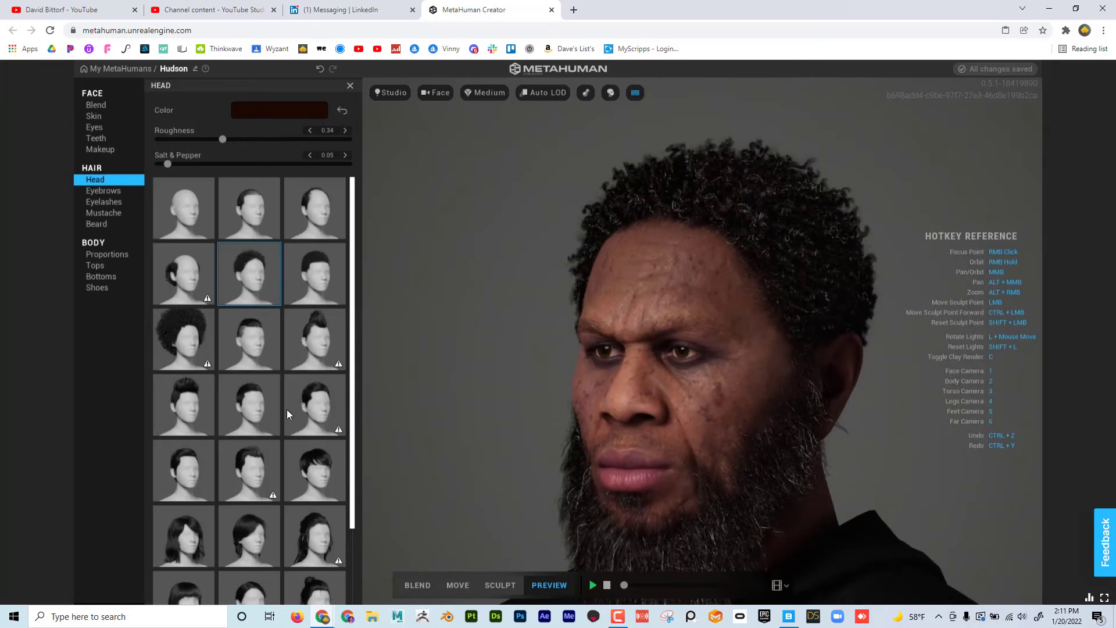
Step: Try the mohawk hairstyle in the third row, and play and pause the preview animation to see it moving
{"action": "left_click", "coordinate": [312, 336]}
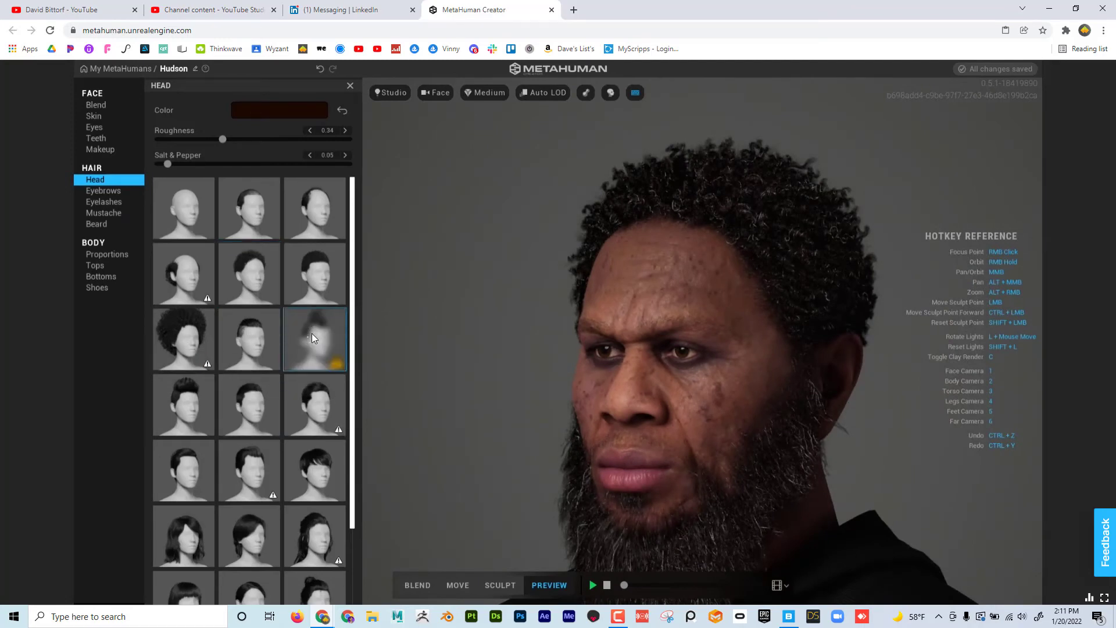
{"action": "right_click_drag", "start_coordinate": [693, 285], "coordinate": [517, 261]}
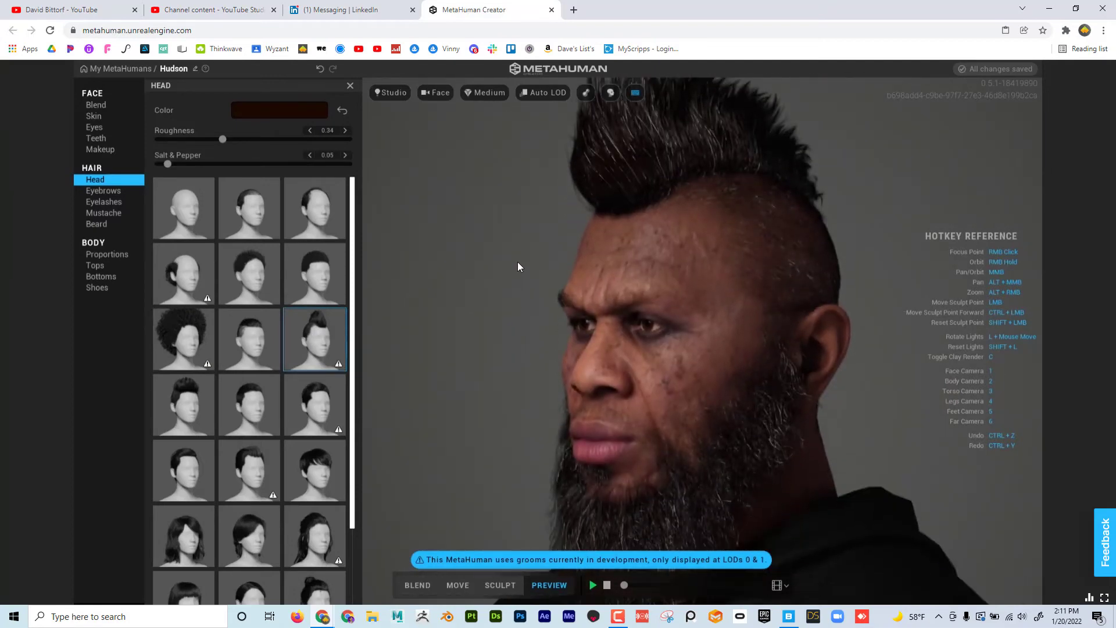
{"action": "left_click", "coordinate": [592, 585]}
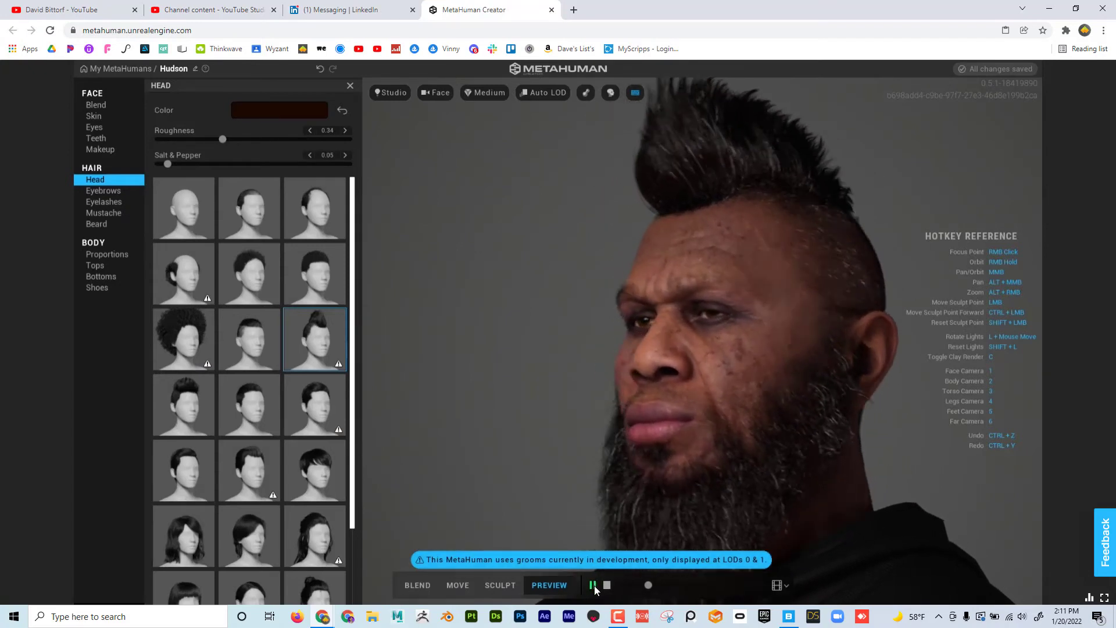
{"action": "left_click", "coordinate": [593, 585]}
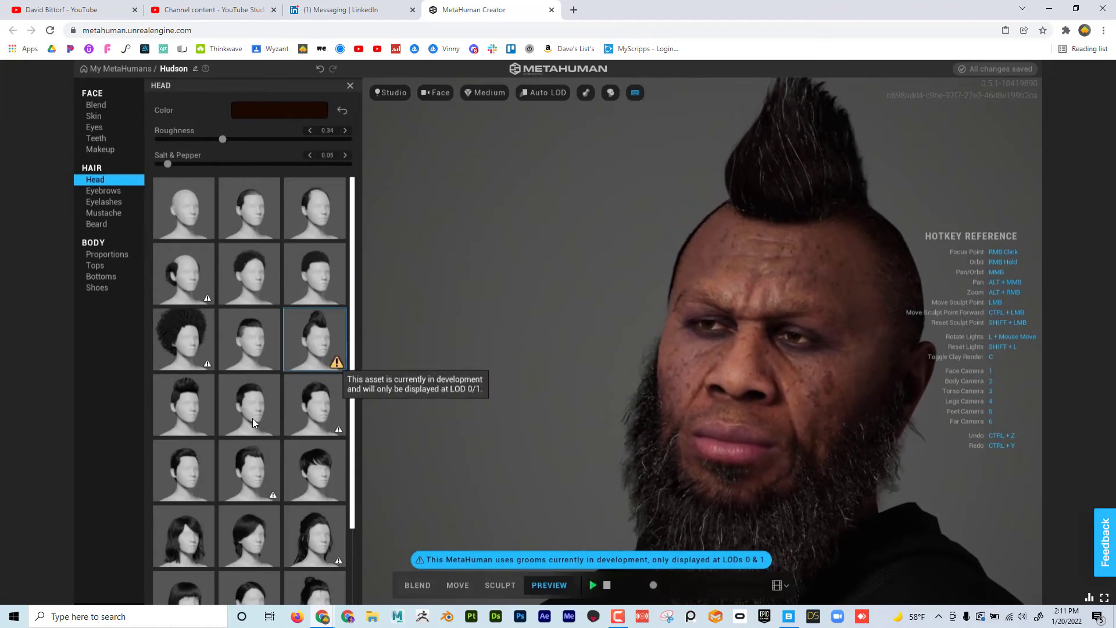
Step: Check the in-development notes on hairstyles and the level-of-detail options, and apply the short hairstyle right after Faux Mohawk
{"action": "scroll", "coordinate": [253, 427], "scroll_direction": "down", "scroll_amount": 3}
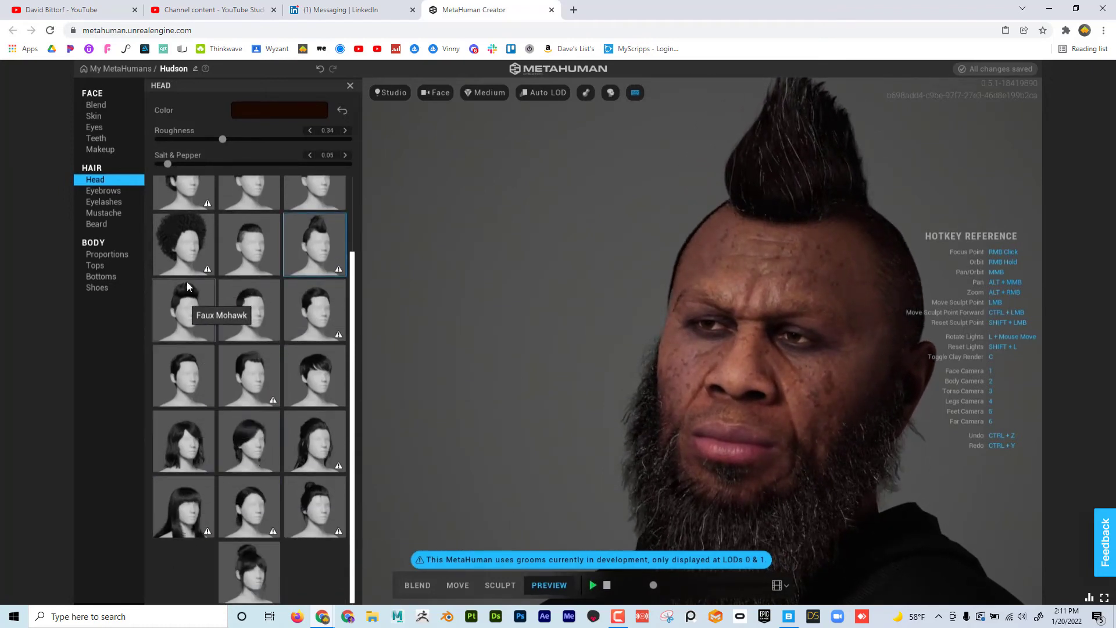
{"action": "mouse_move", "coordinate": [271, 399]}
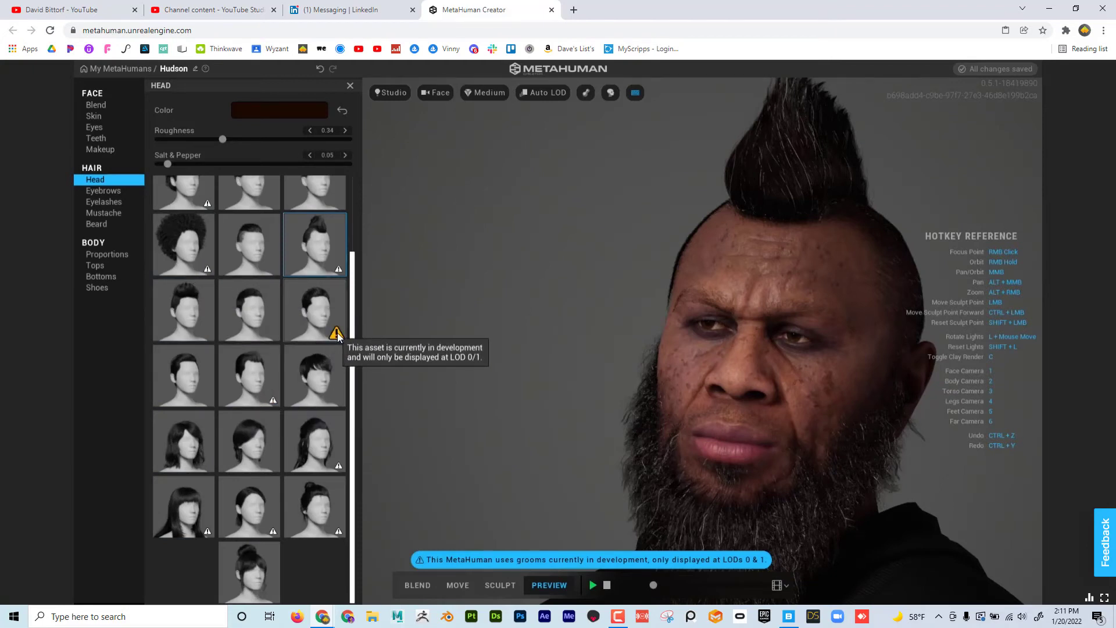
{"action": "mouse_move", "coordinate": [208, 271]}
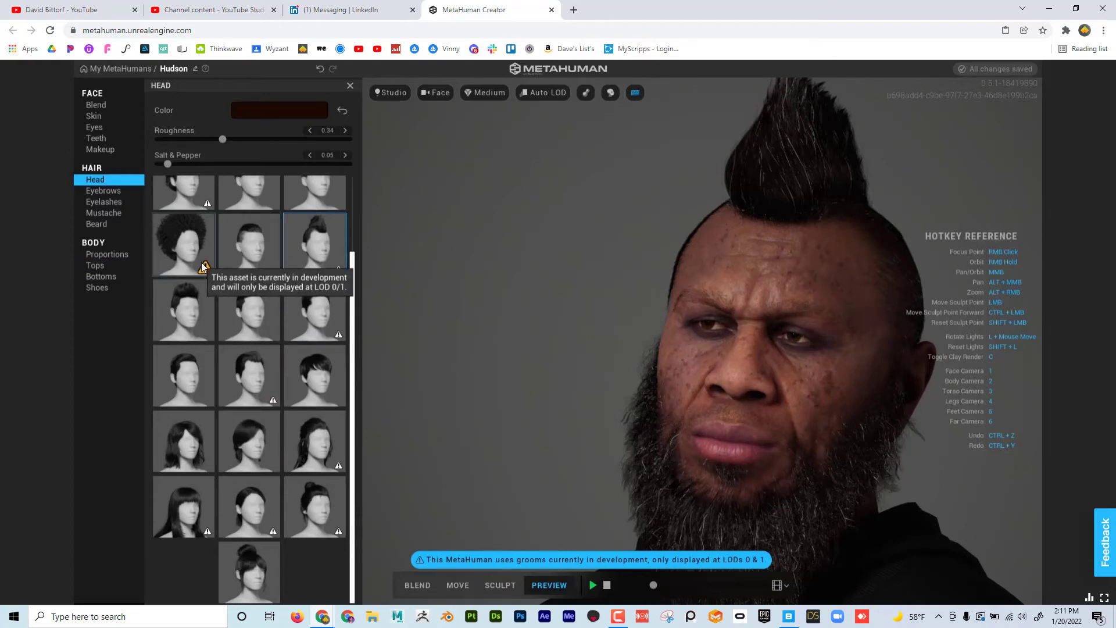
{"action": "left_click", "coordinate": [544, 93]}
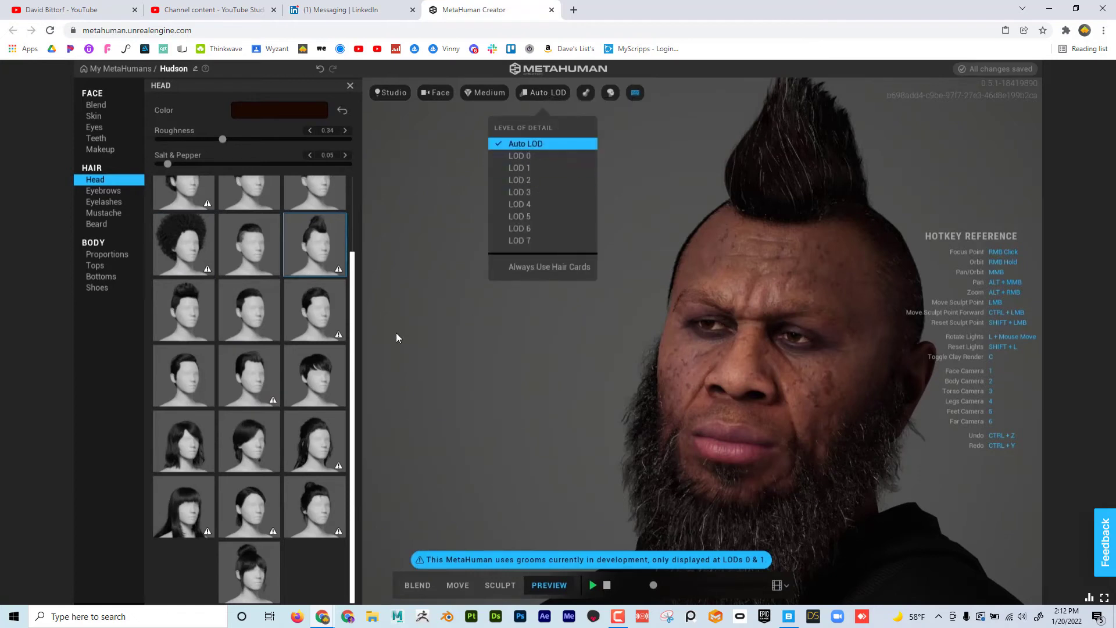
{"action": "mouse_move", "coordinate": [337, 268]}
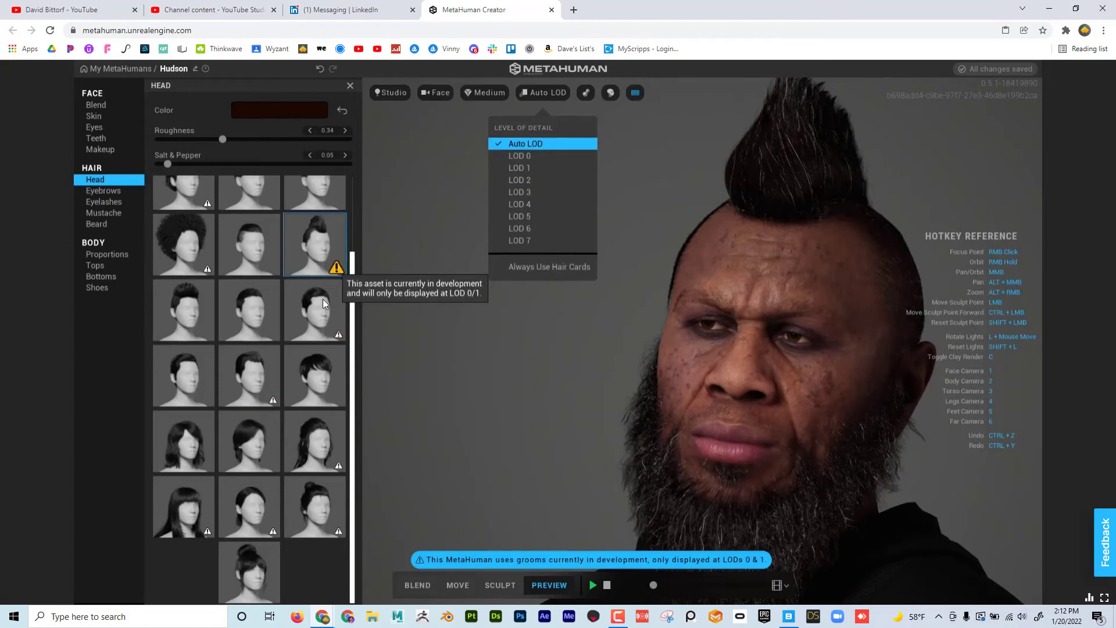
{"action": "left_click", "coordinate": [241, 325]}
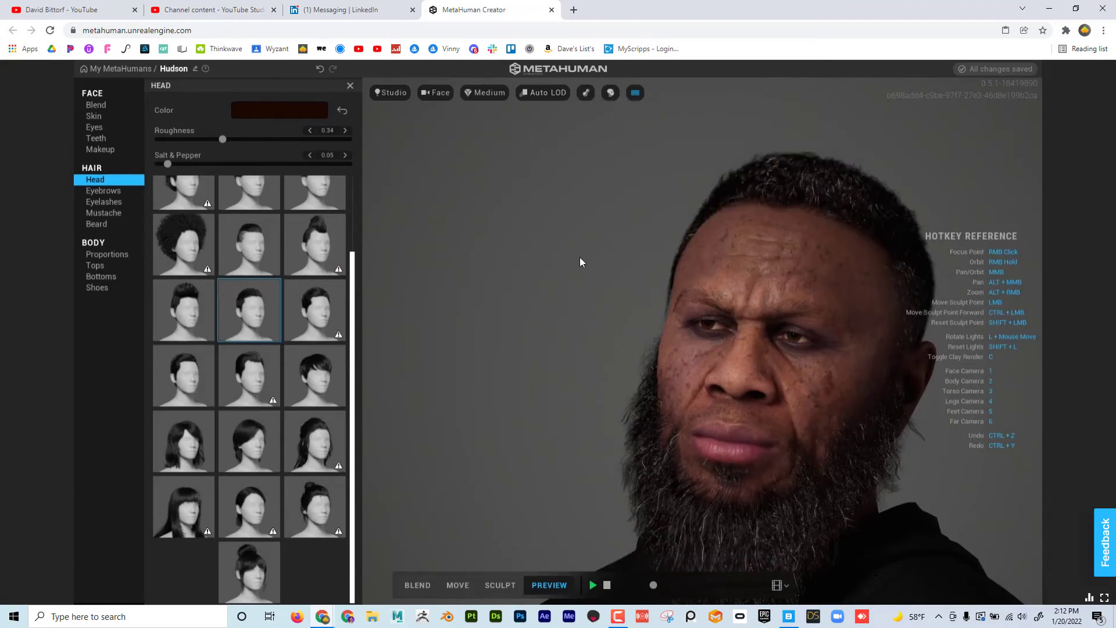
Step: Compare the character's head at levels of detail LOD 2, LOD 3, LOD 4, LOD 5 and LOD 7
{"action": "left_click", "coordinate": [543, 93]}
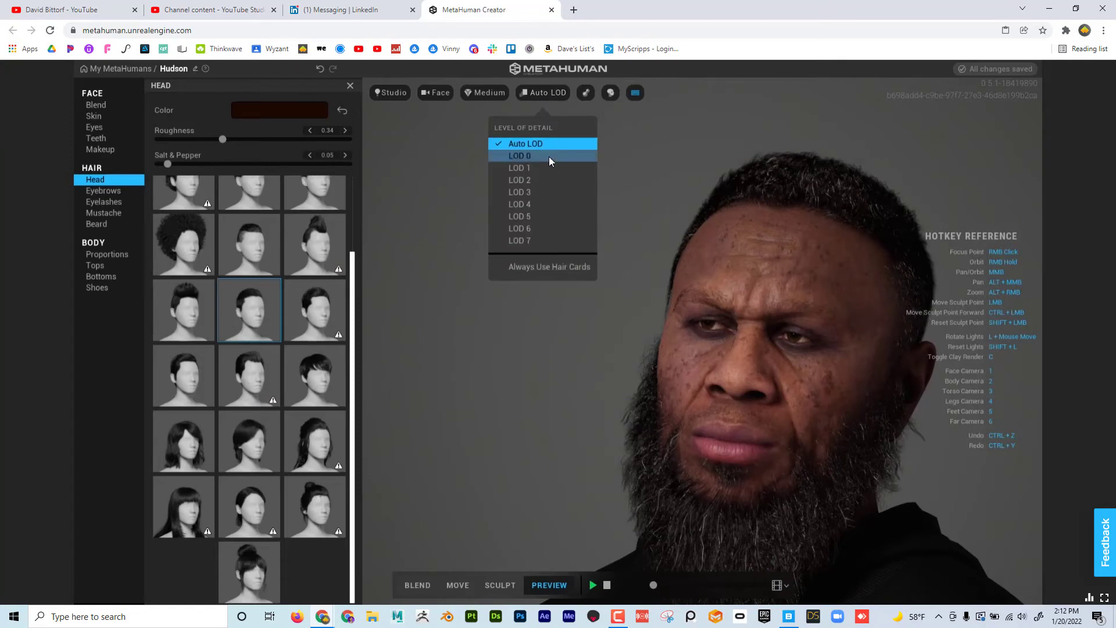
{"action": "left_click", "coordinate": [548, 179]}
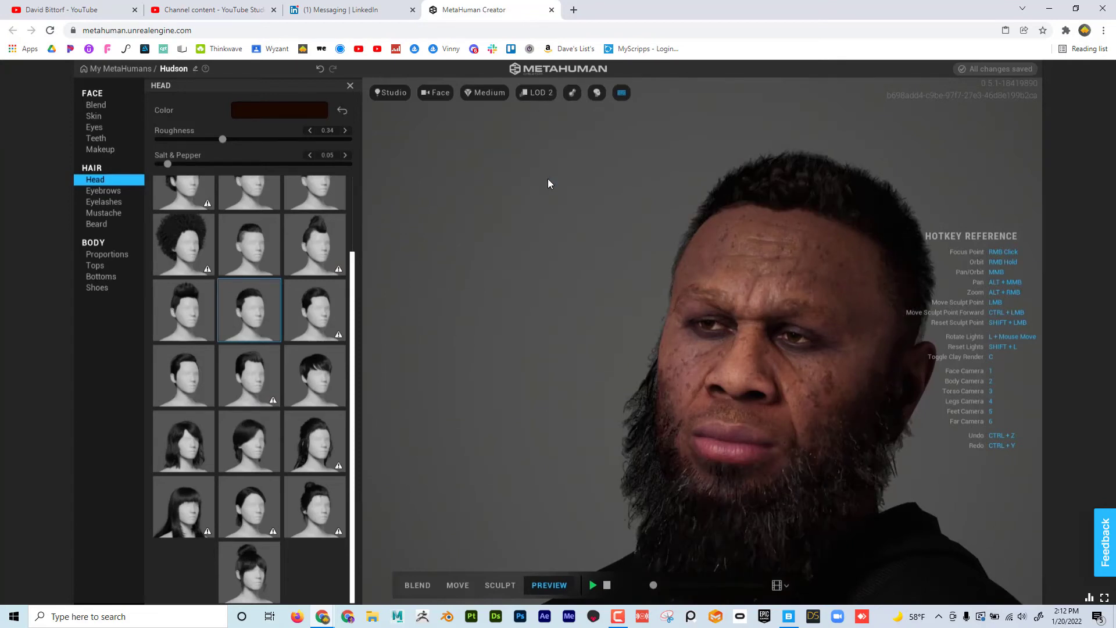
{"action": "left_click", "coordinate": [541, 89]}
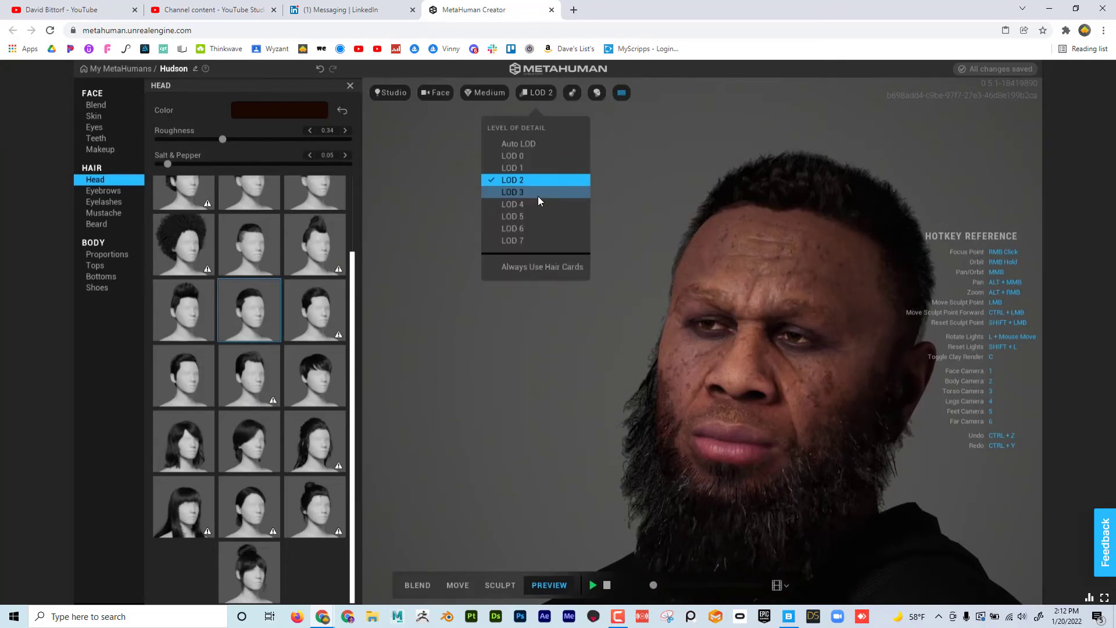
{"action": "left_click", "coordinate": [538, 194]}
{"action": "left_click", "coordinate": [550, 91]}
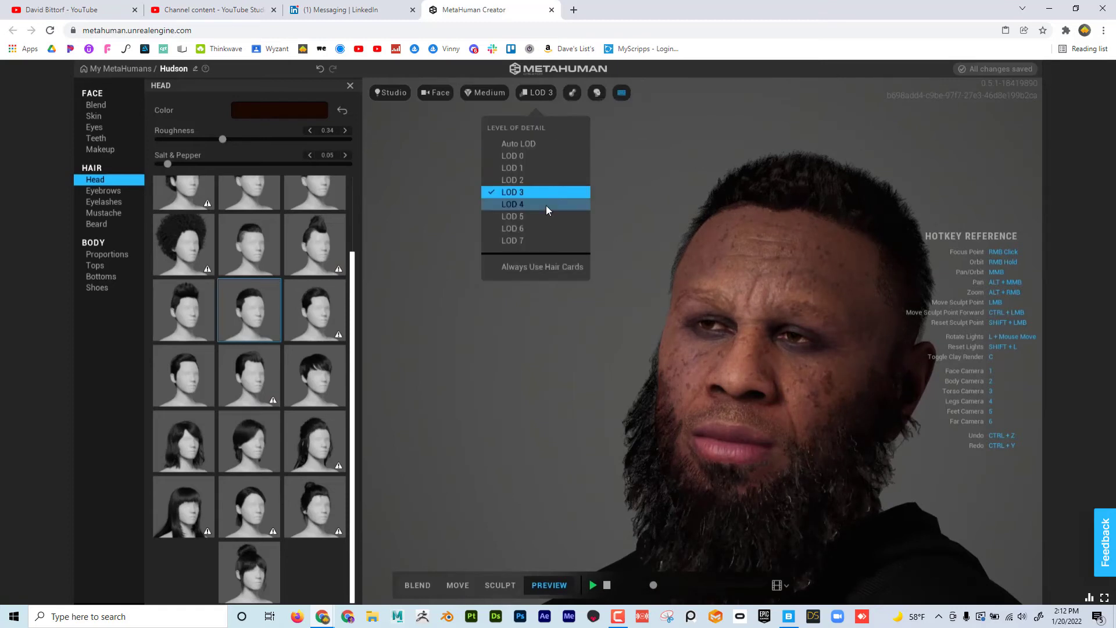
{"action": "left_click", "coordinate": [546, 204]}
{"action": "left_click", "coordinate": [528, 91]}
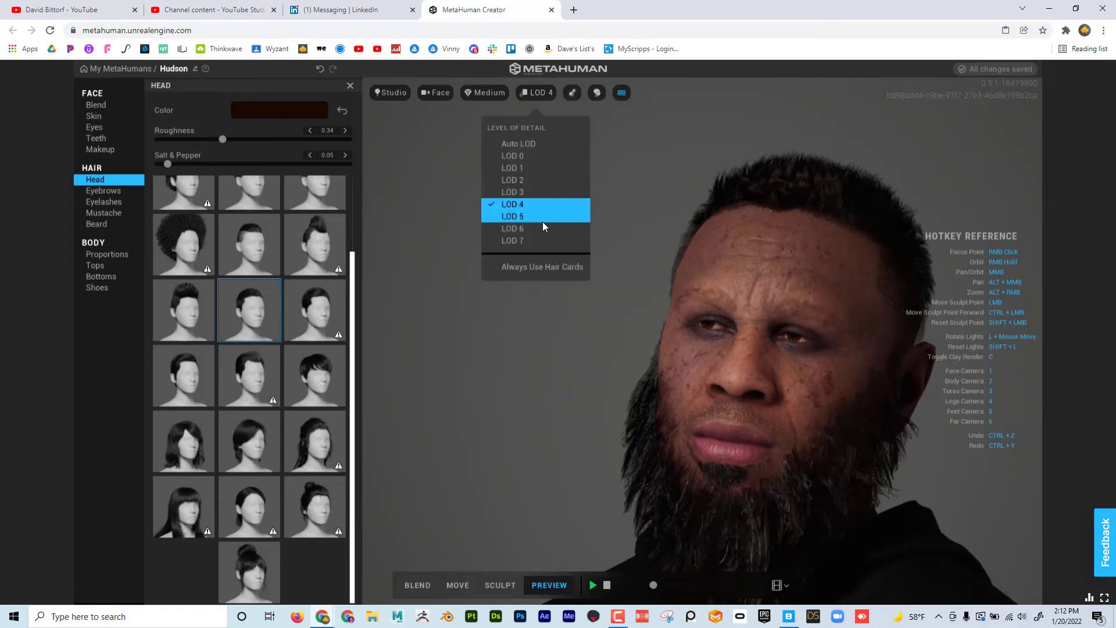
{"action": "left_click", "coordinate": [542, 220]}
{"action": "left_click", "coordinate": [542, 92]}
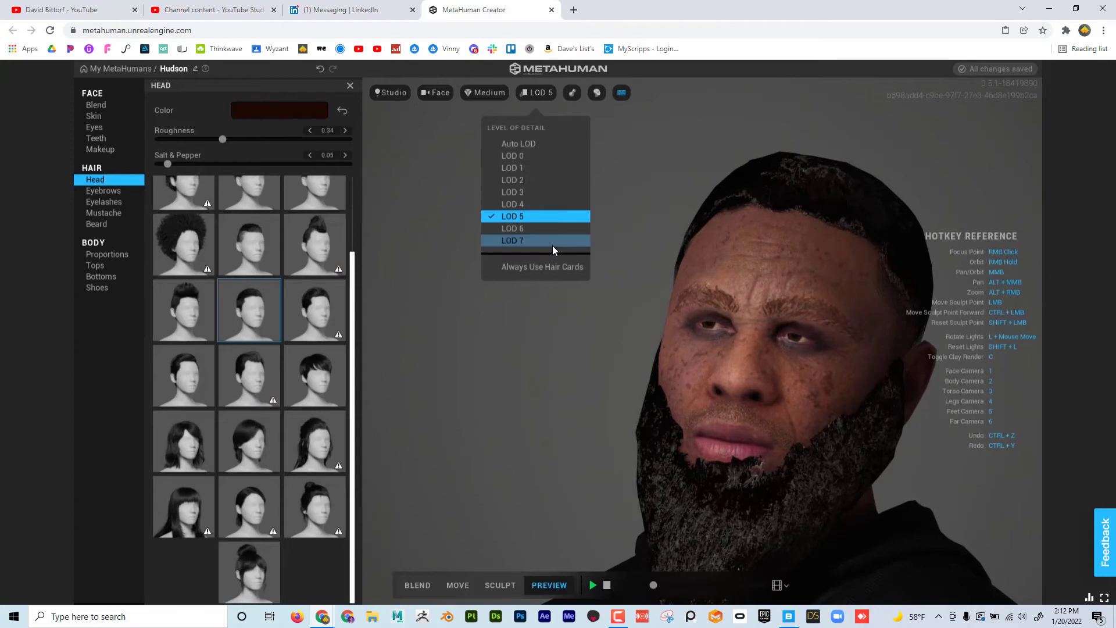
{"action": "left_click", "coordinate": [553, 245]}
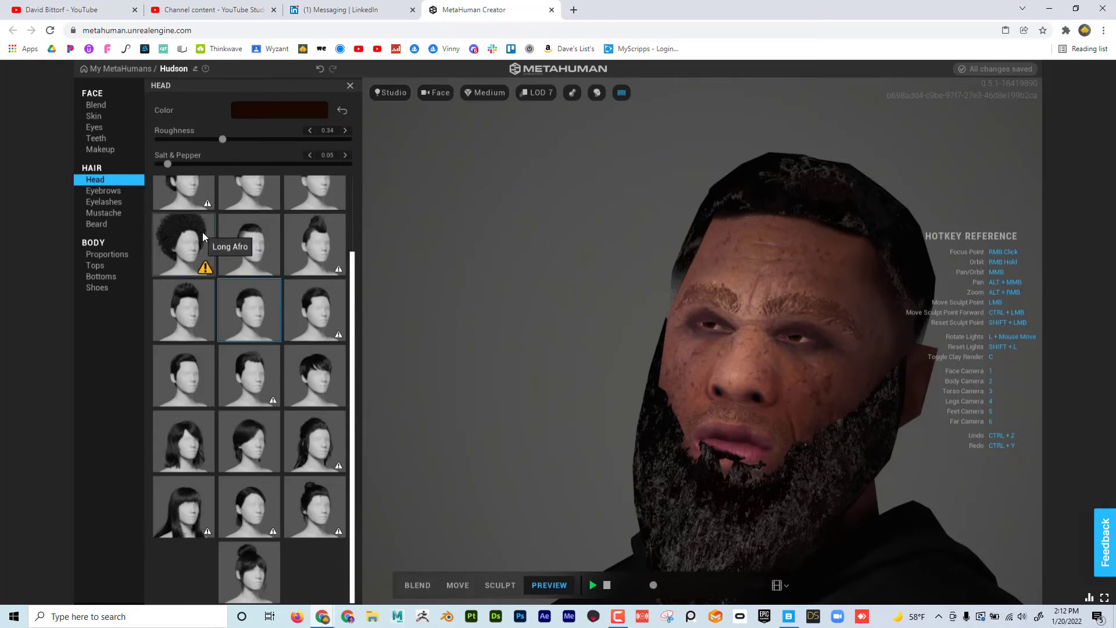
Step: Preview the character at LOD 1 and set its level of detail to LOD 0
{"action": "left_click", "coordinate": [541, 93]}
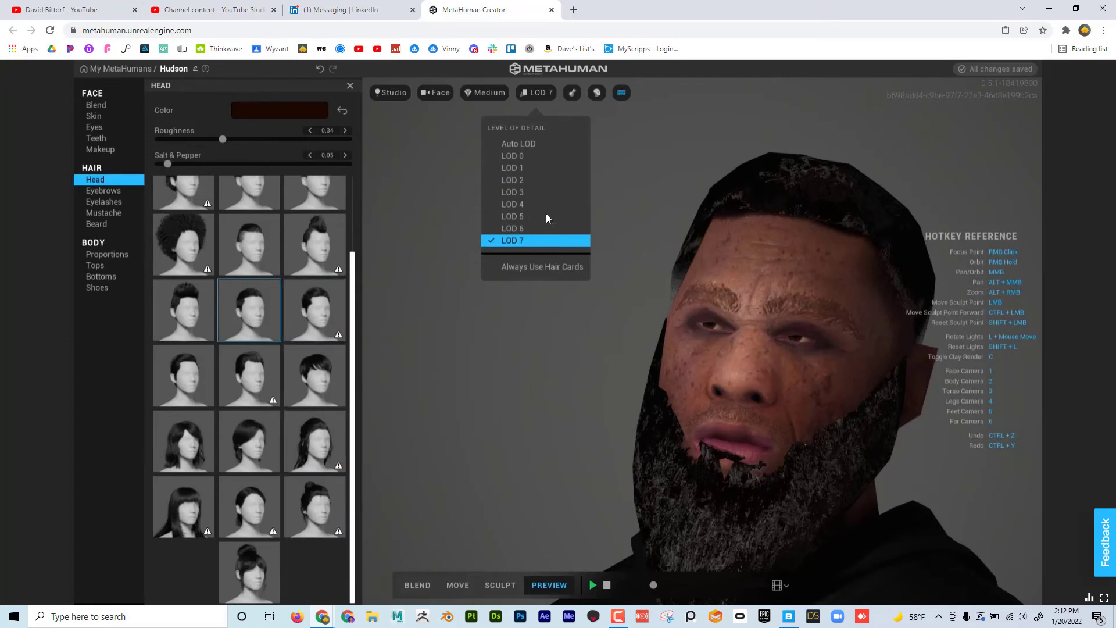
{"action": "left_click", "coordinate": [550, 170]}
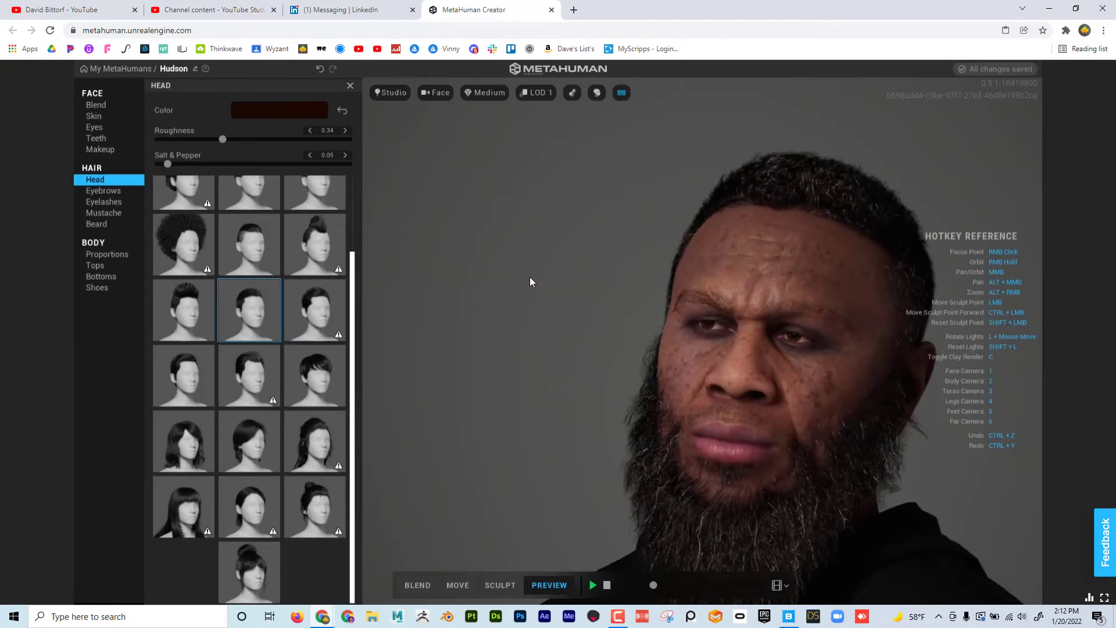
{"action": "left_click", "coordinate": [535, 93]}
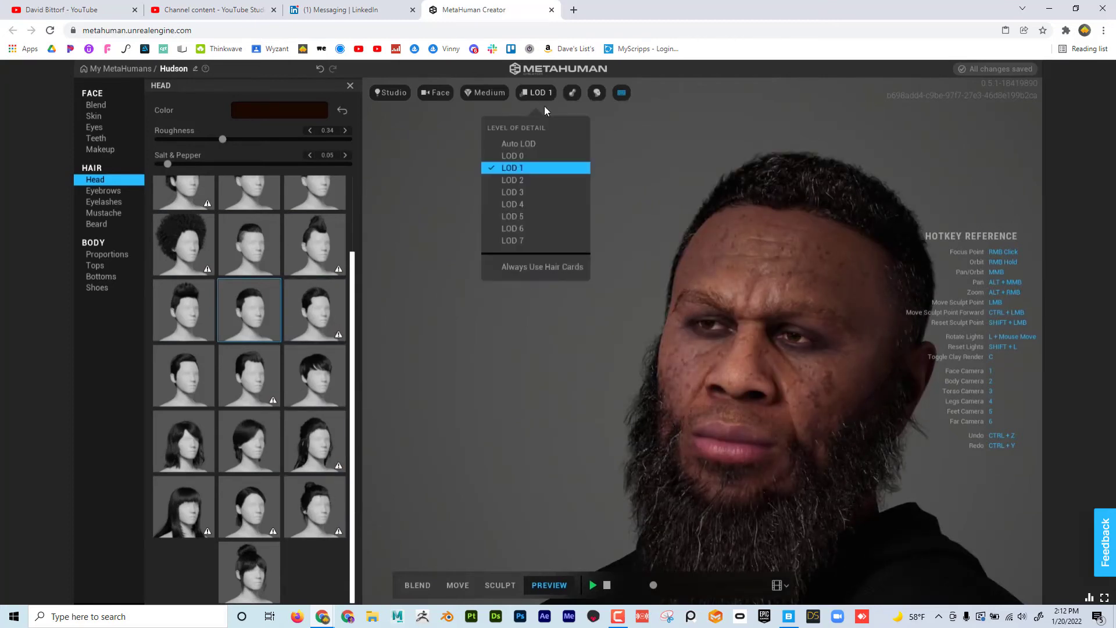
{"action": "left_click", "coordinate": [533, 155]}
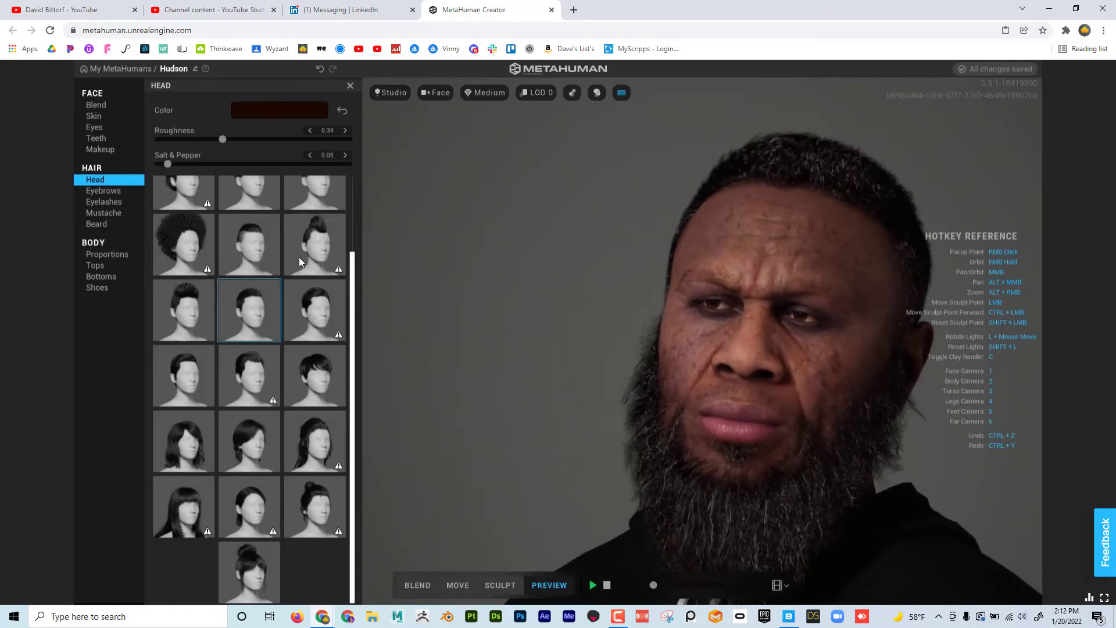
Step: Apply the Short Coil hairstyle to the head and set its Salt & Pepper to 0.18
{"action": "scroll", "coordinate": [296, 260], "scroll_direction": "up", "scroll_amount": 2}
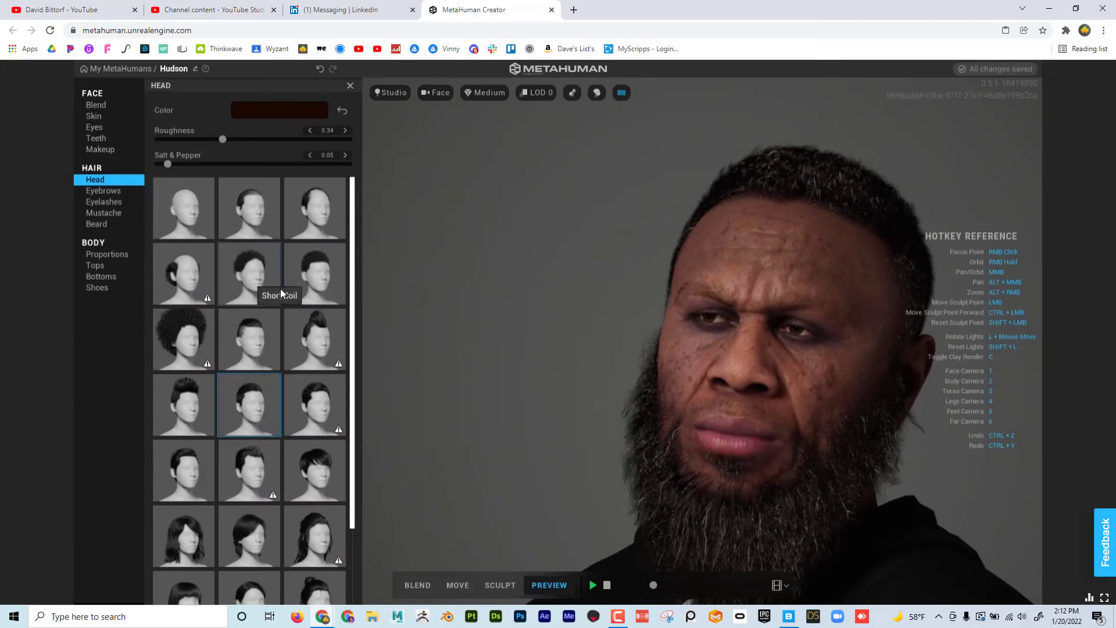
{"action": "scroll", "coordinate": [274, 474], "scroll_direction": "down", "scroll_amount": 2}
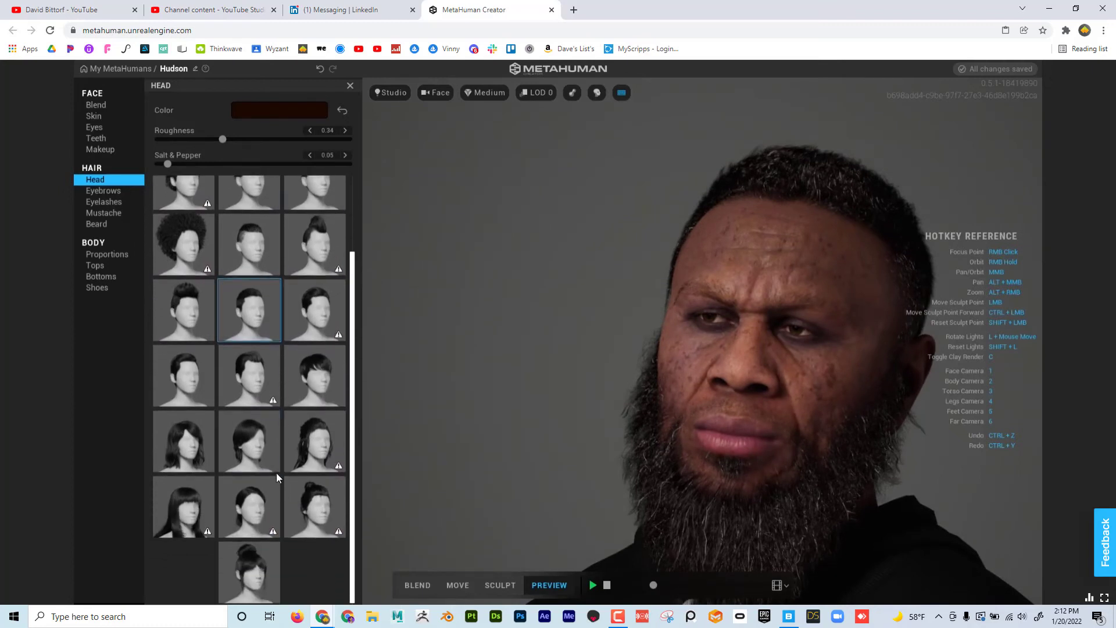
{"action": "scroll", "coordinate": [276, 472], "scroll_direction": "up", "scroll_amount": 2}
{"action": "left_click", "coordinate": [257, 290]}
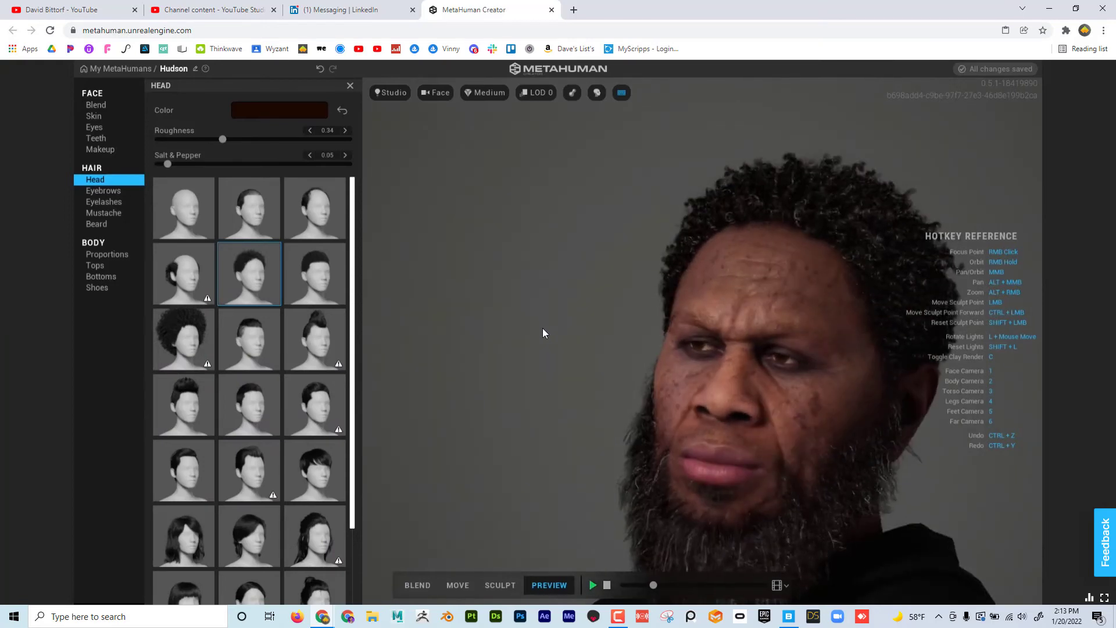
{"action": "mouse_move", "coordinate": [182, 166]}
{"action": "left_mouse_down"}
{"action": "mouse_move", "coordinate": [319, 176]}
{"action": "mouse_move", "coordinate": [197, 171]}
{"action": "left_mouse_up"}
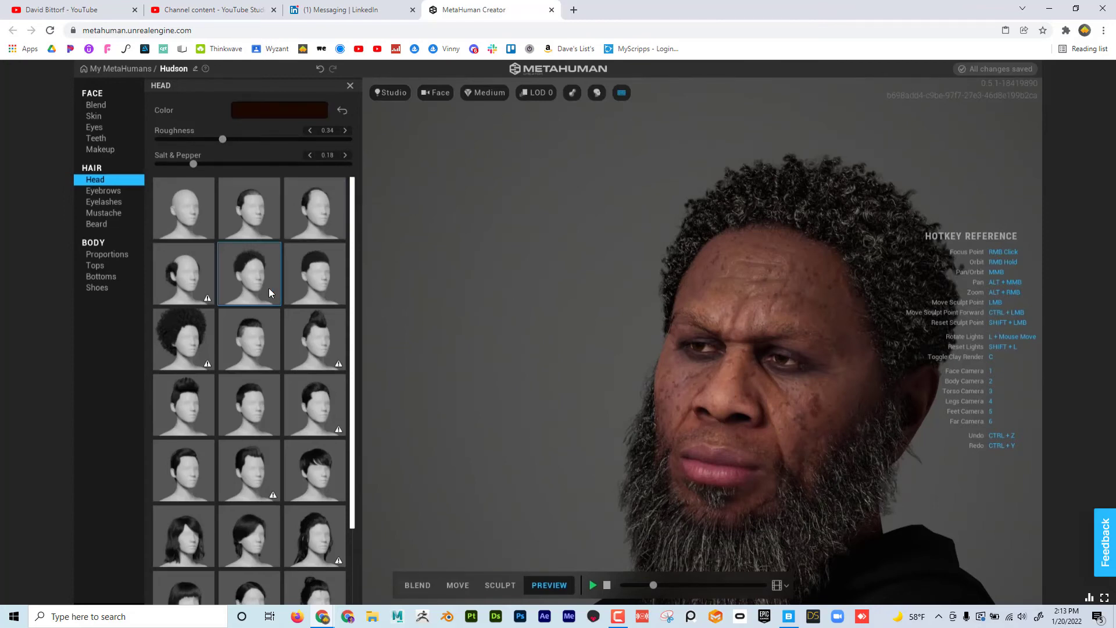
Step: Try the Medium Slight Arch Eyebrows and apply the last thick eyebrow style in the fourth row
{"action": "left_click", "coordinate": [100, 194]}
{"action": "left_click", "coordinate": [267, 208]}
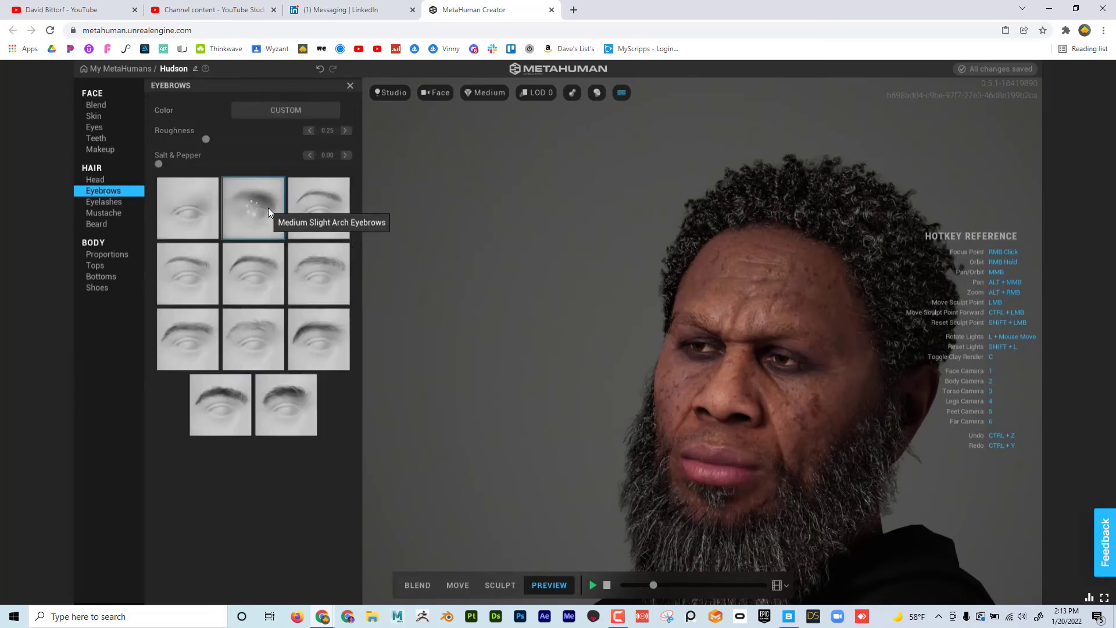
{"action": "scroll", "coordinate": [579, 290], "scroll_direction": "up", "scroll_amount": 3}
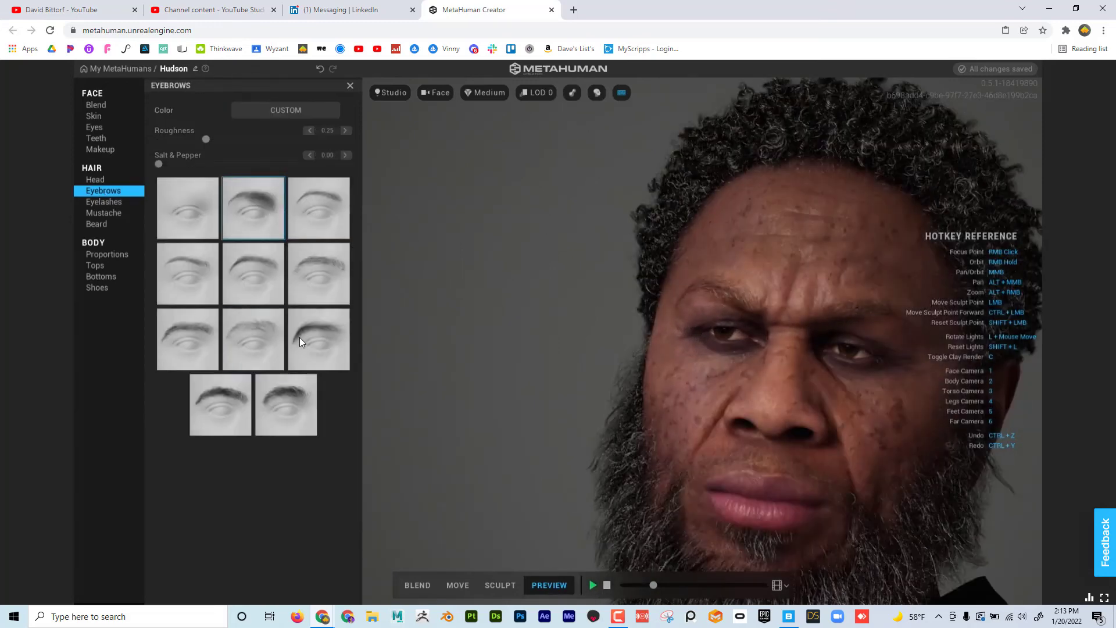
{"action": "left_click", "coordinate": [292, 412]}
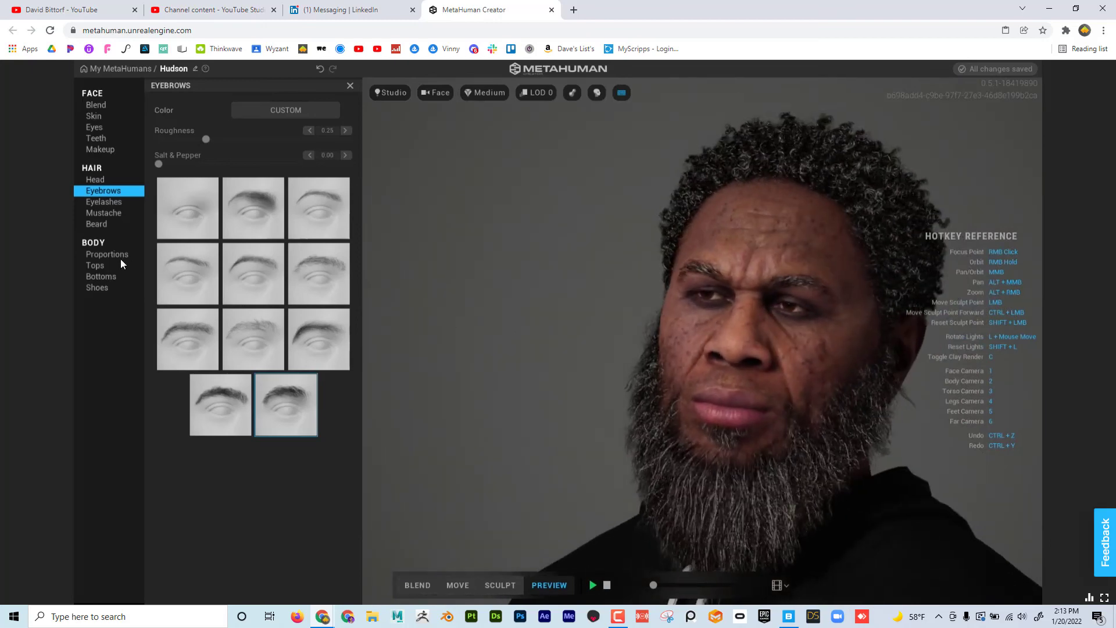
Step: Look through the eyelash and mustache styles, and remove the character's beard, stopping the preview animation to inspect the bare face
{"action": "left_click", "coordinate": [111, 203]}
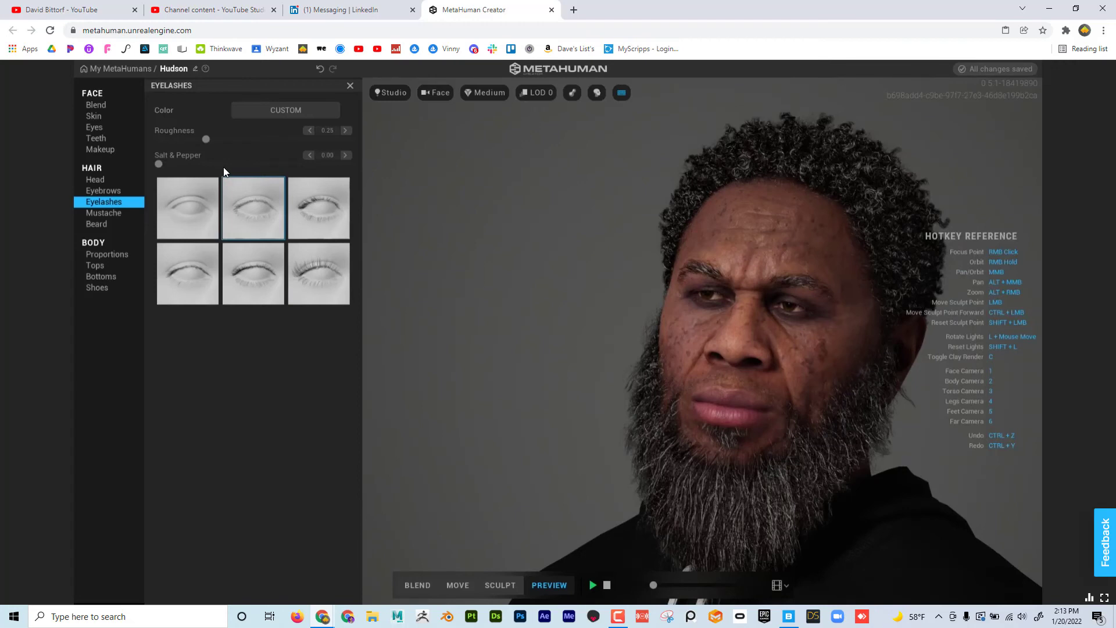
{"action": "left_click", "coordinate": [120, 212]}
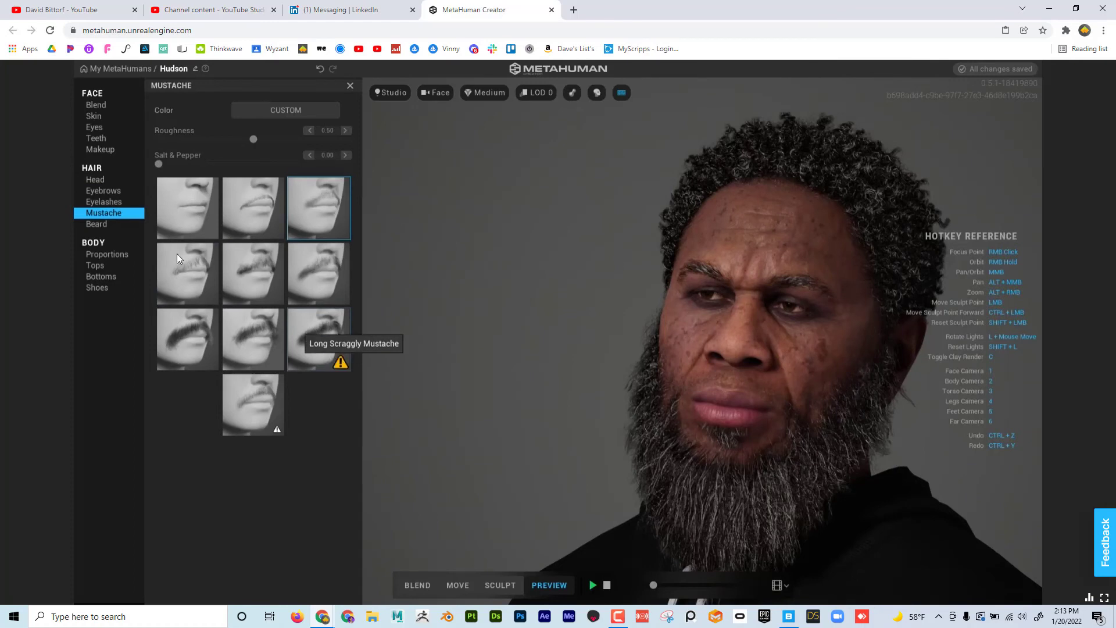
{"action": "left_click", "coordinate": [106, 224]}
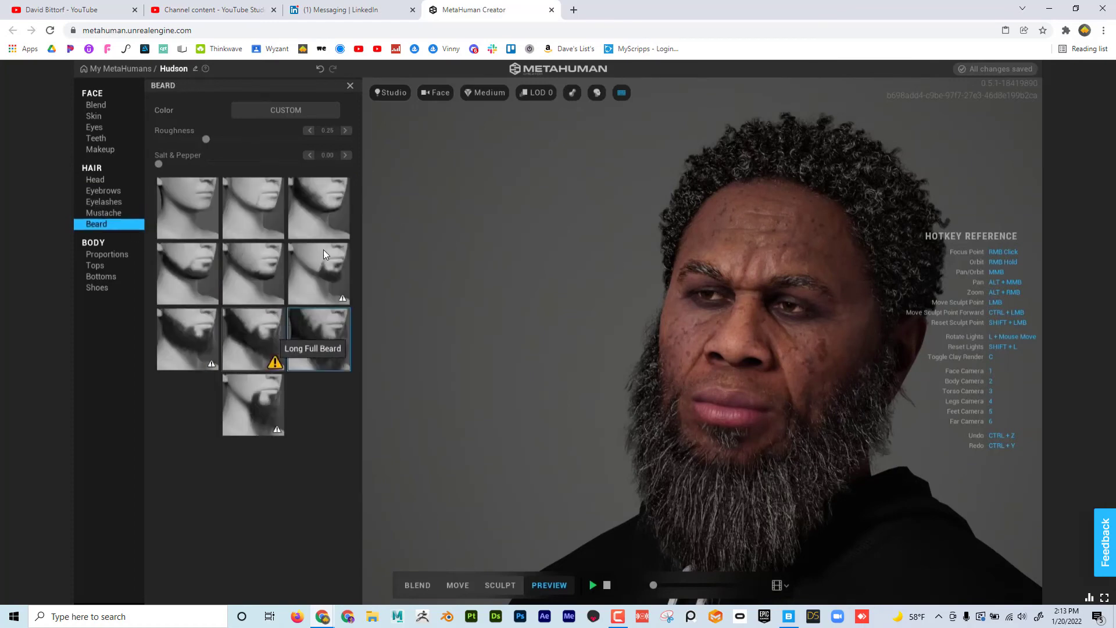
{"action": "left_click", "coordinate": [185, 202]}
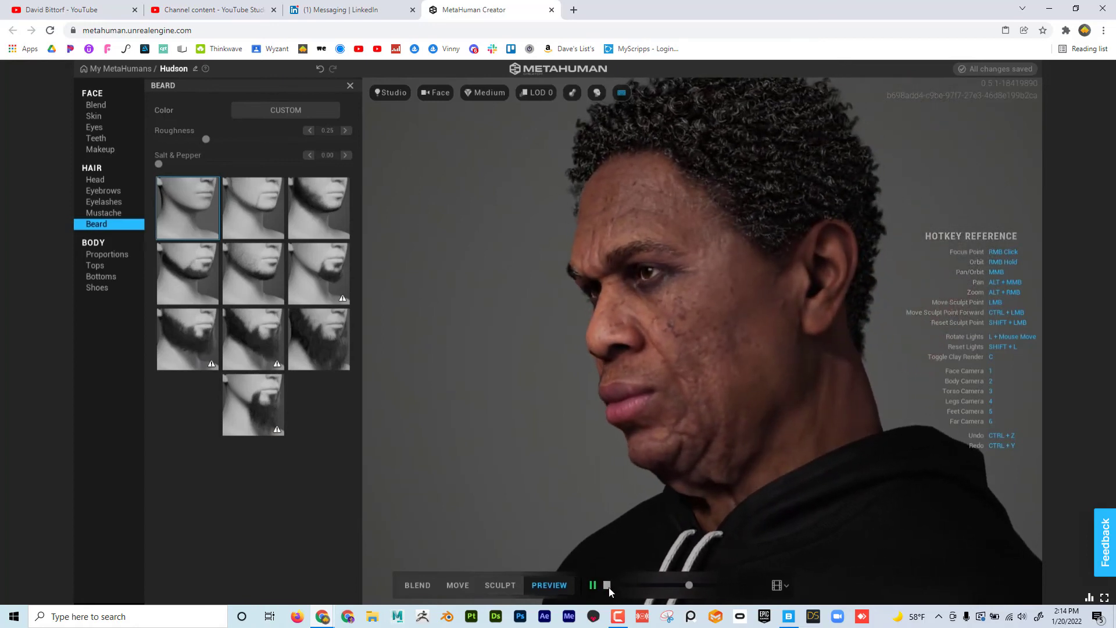
{"action": "left_click", "coordinate": [606, 585]}
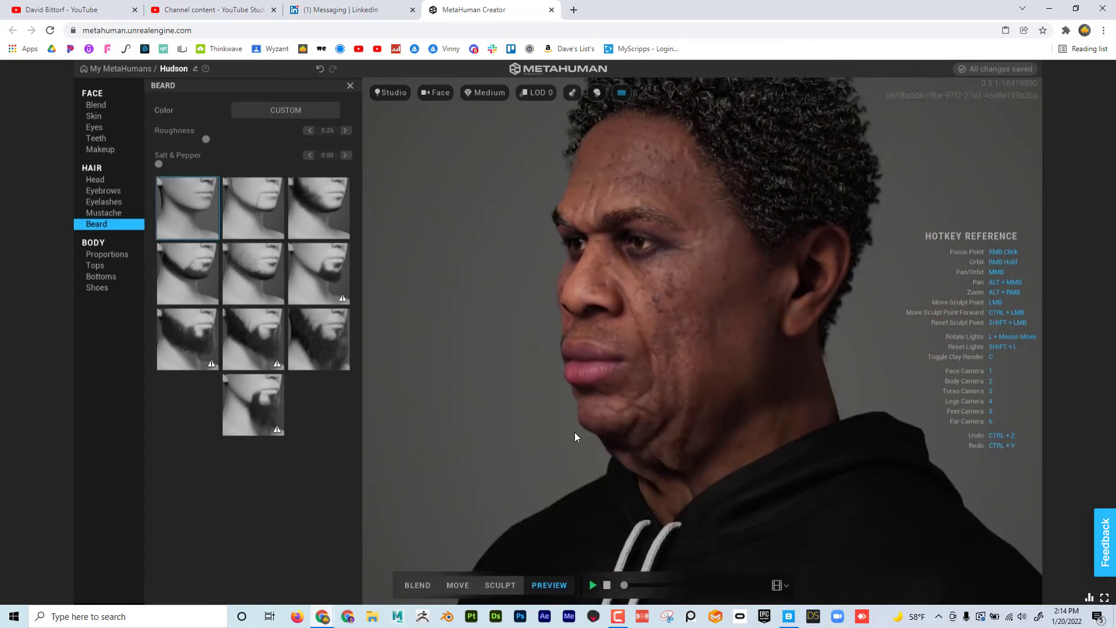
{"action": "right_click_drag", "start_coordinate": [576, 437], "coordinate": [686, 460]}
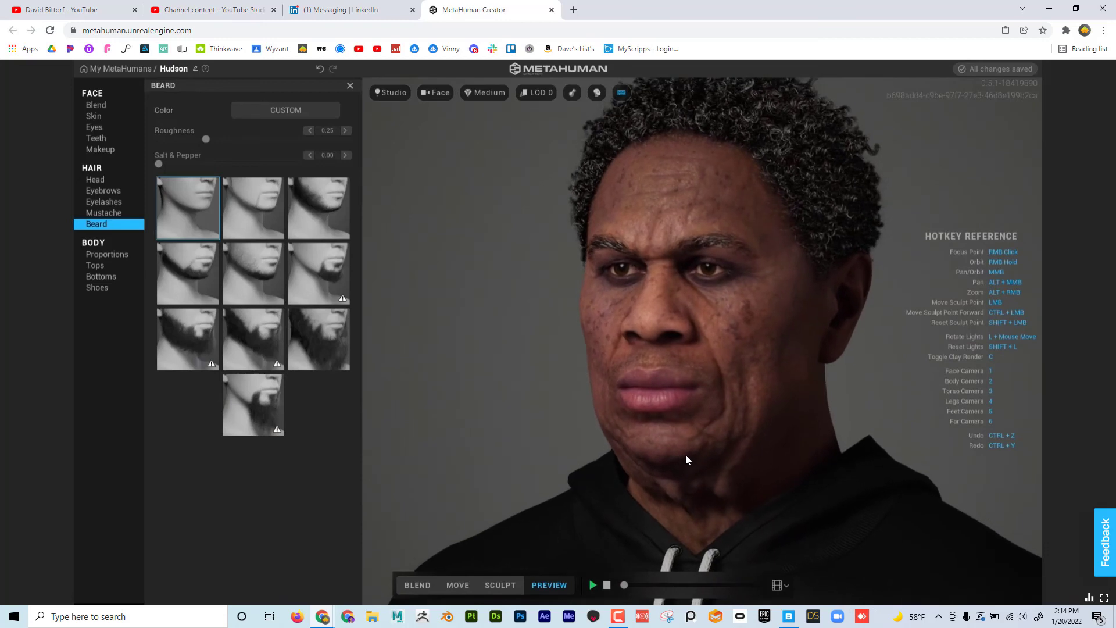
{"action": "scroll", "coordinate": [686, 454], "scroll_direction": "up", "scroll_amount": 2}
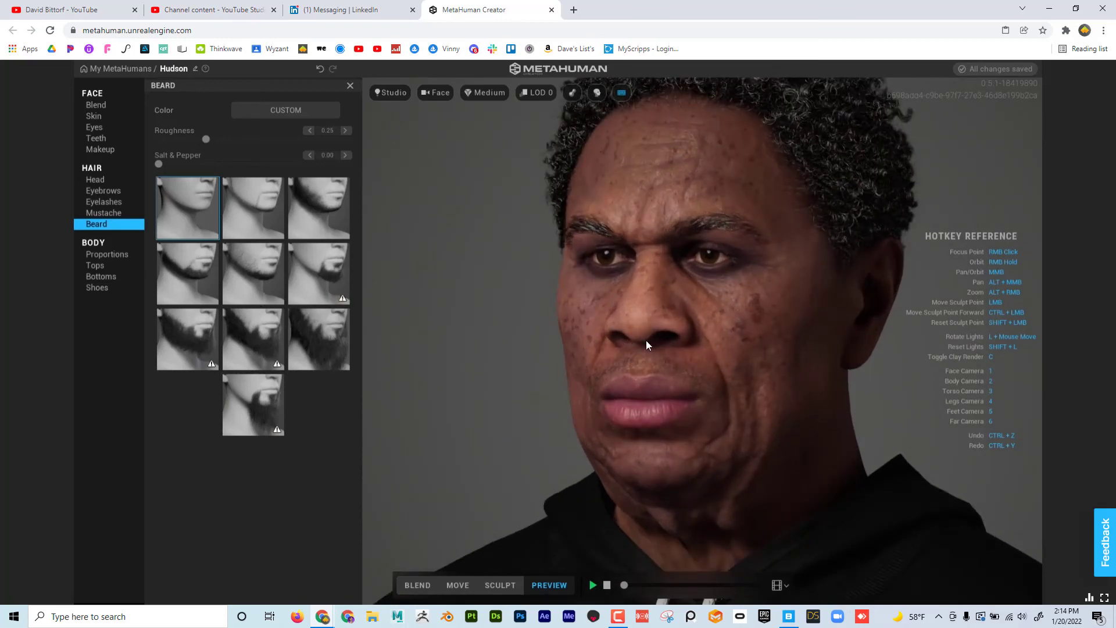
Step: Try a light peach skin tone and recolor the skin a warm medium brown
{"action": "left_click", "coordinate": [109, 120]}
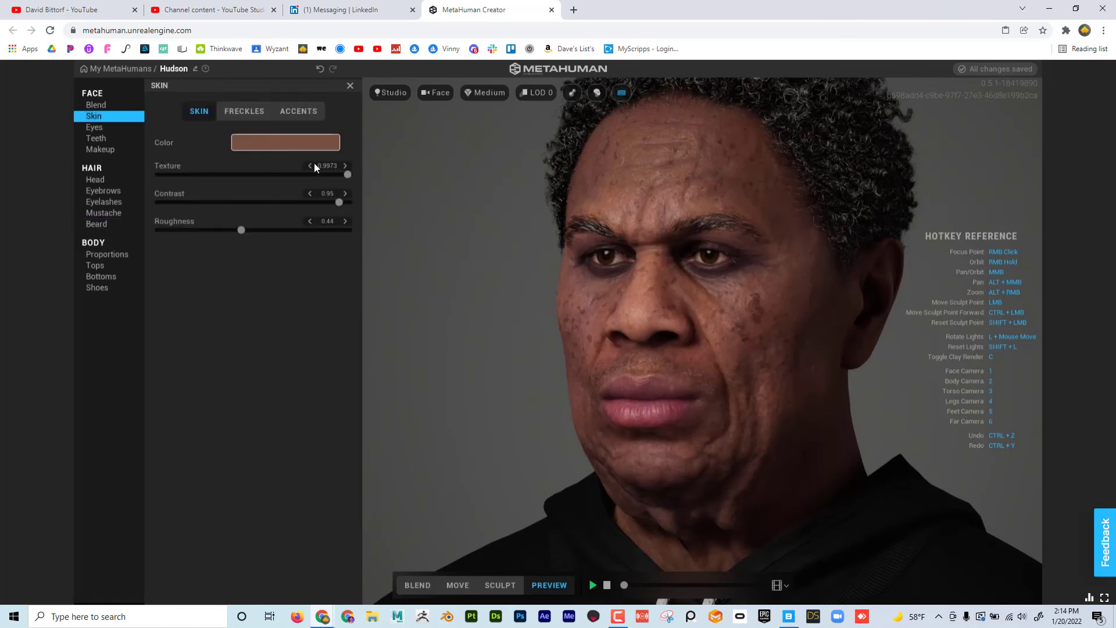
{"action": "left_click", "coordinate": [311, 145]}
{"action": "mouse_move", "coordinate": [323, 219]}
{"action": "left_mouse_down"}
{"action": "mouse_move", "coordinate": [269, 232]}
{"action": "mouse_move", "coordinate": [288, 208]}
{"action": "mouse_move", "coordinate": [274, 186]}
{"action": "mouse_move", "coordinate": [282, 197]}
{"action": "left_mouse_up"}
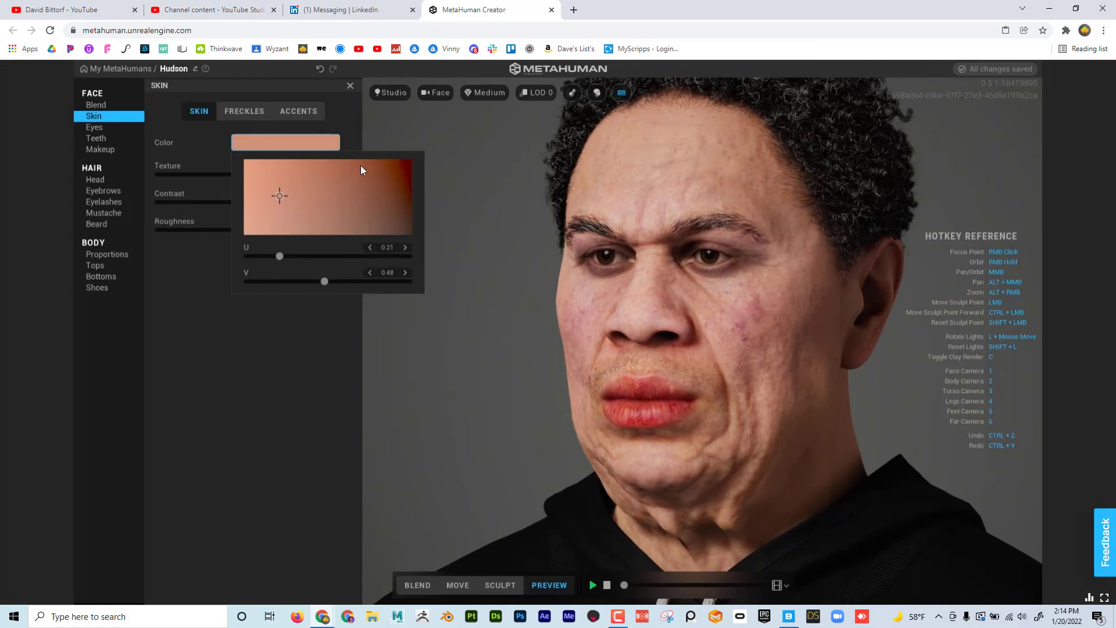
{"action": "mouse_move", "coordinate": [386, 176]}
{"action": "left_mouse_down"}
{"action": "mouse_move", "coordinate": [413, 159]}
{"action": "mouse_move", "coordinate": [398, 211]}
{"action": "mouse_move", "coordinate": [379, 207]}
{"action": "left_mouse_up"}
{"action": "middle_click_drag", "start_coordinate": [518, 326], "coordinate": [487, 321]}
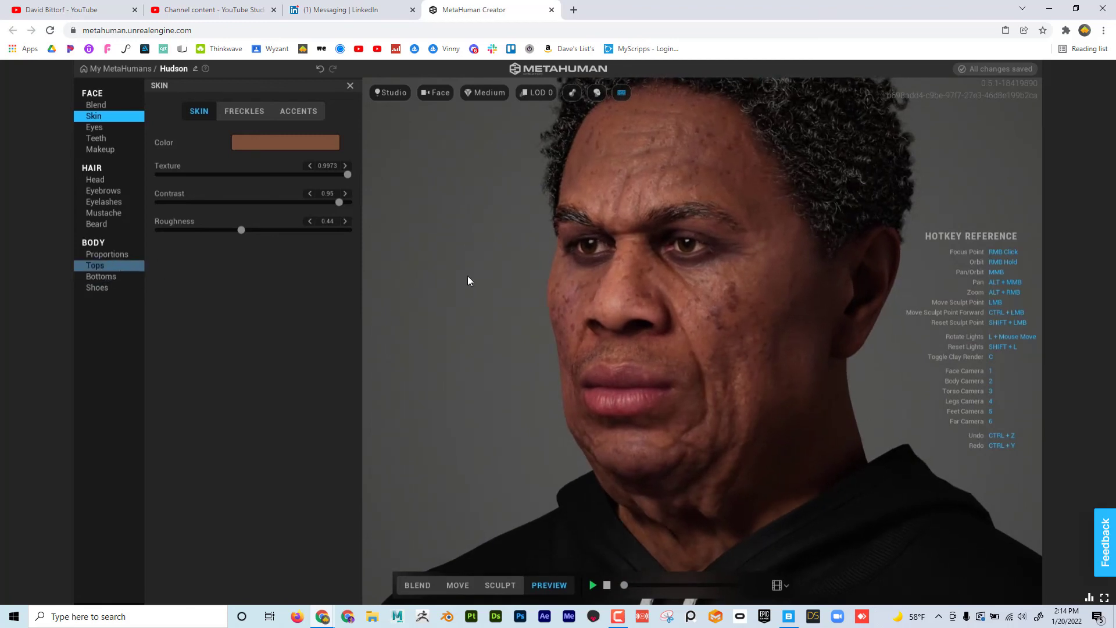
Step: Show the full body, try the other two Tall male builds, and reapply the heavy male build with a Head scale of 0.10
{"action": "left_click", "coordinate": [130, 256]}
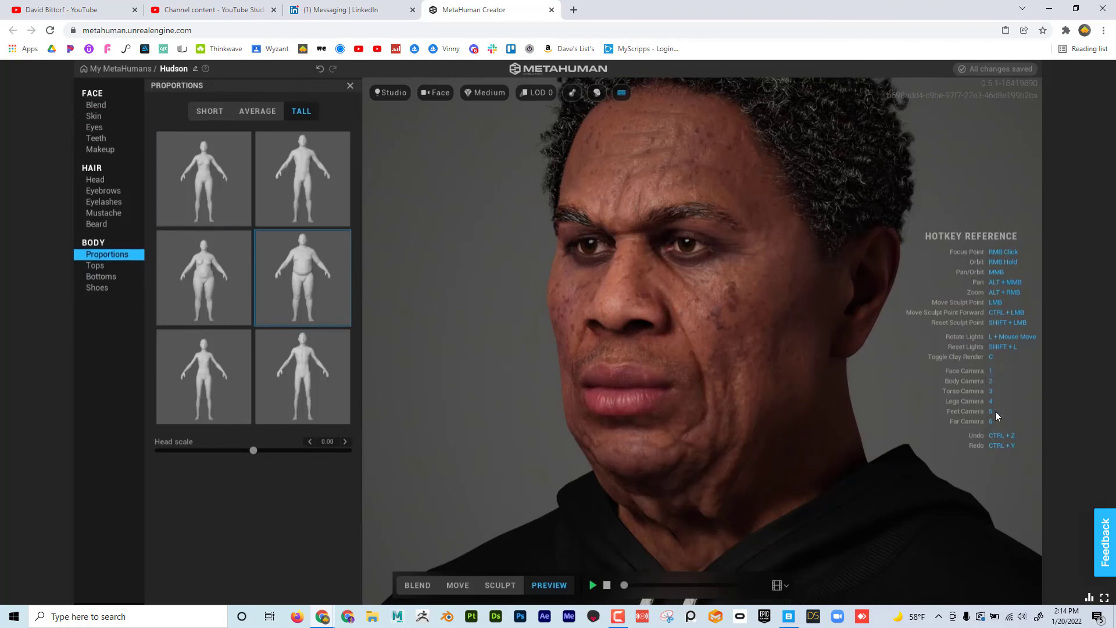
{"action": "key", "text": "2"}
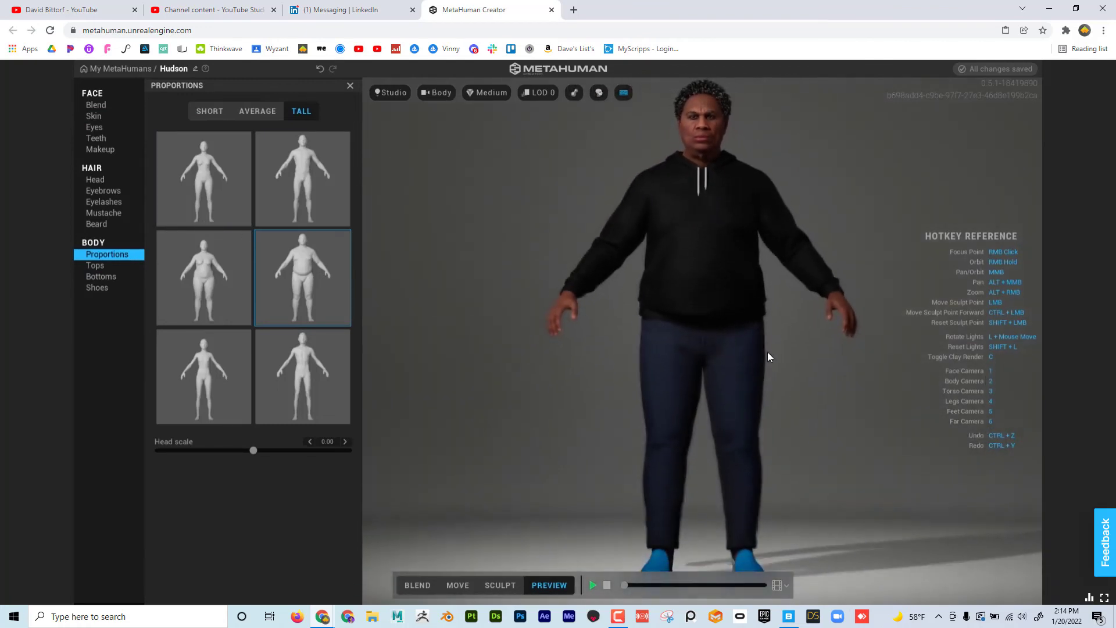
{"action": "left_click", "coordinate": [300, 205]}
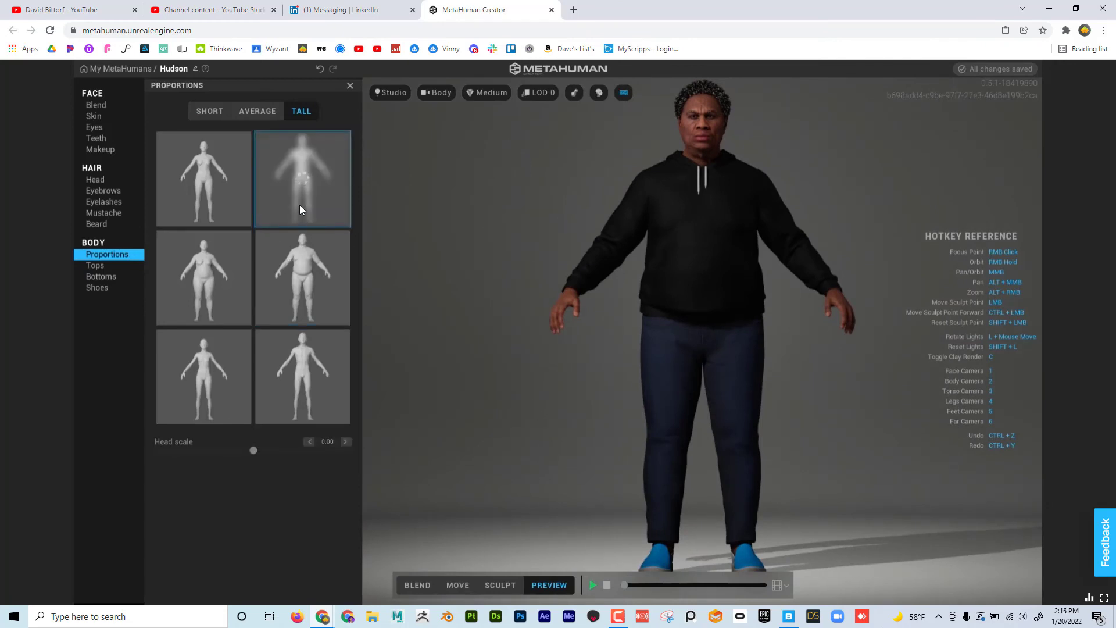
{"action": "left_click", "coordinate": [321, 361]}
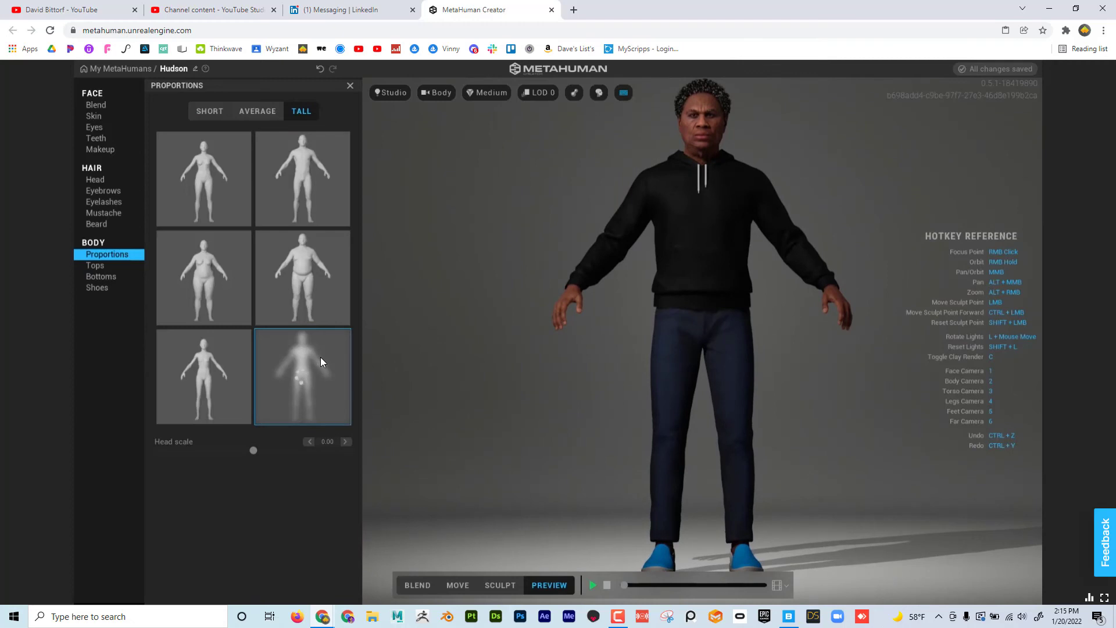
{"action": "left_click", "coordinate": [318, 281]}
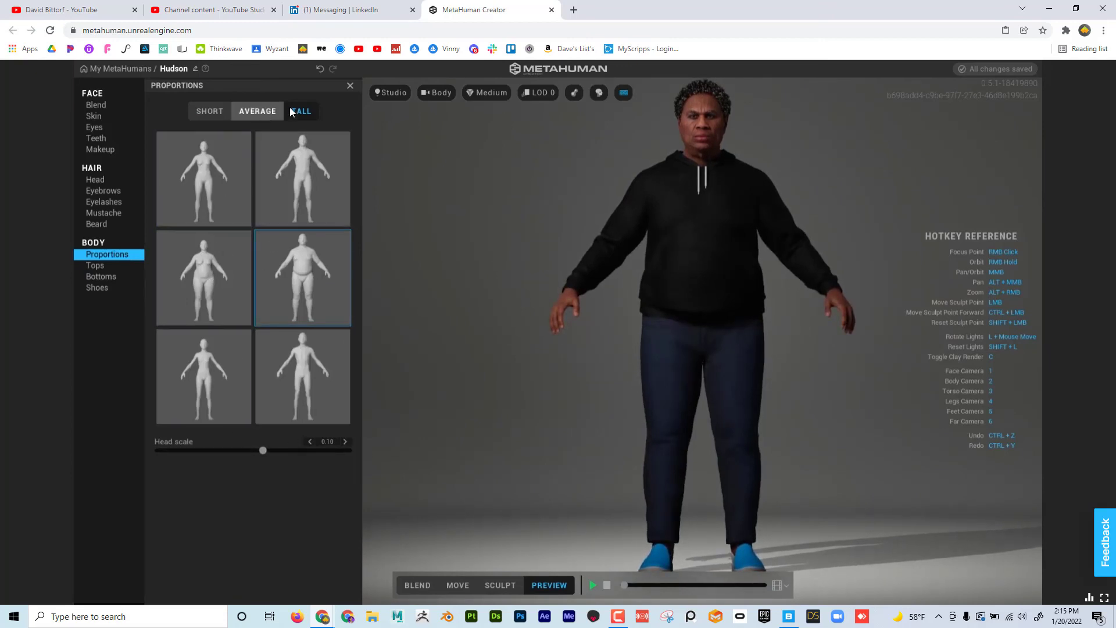
Step: Change the body proportions to the heavy male build in the Short height group
{"action": "left_click", "coordinate": [257, 111]}
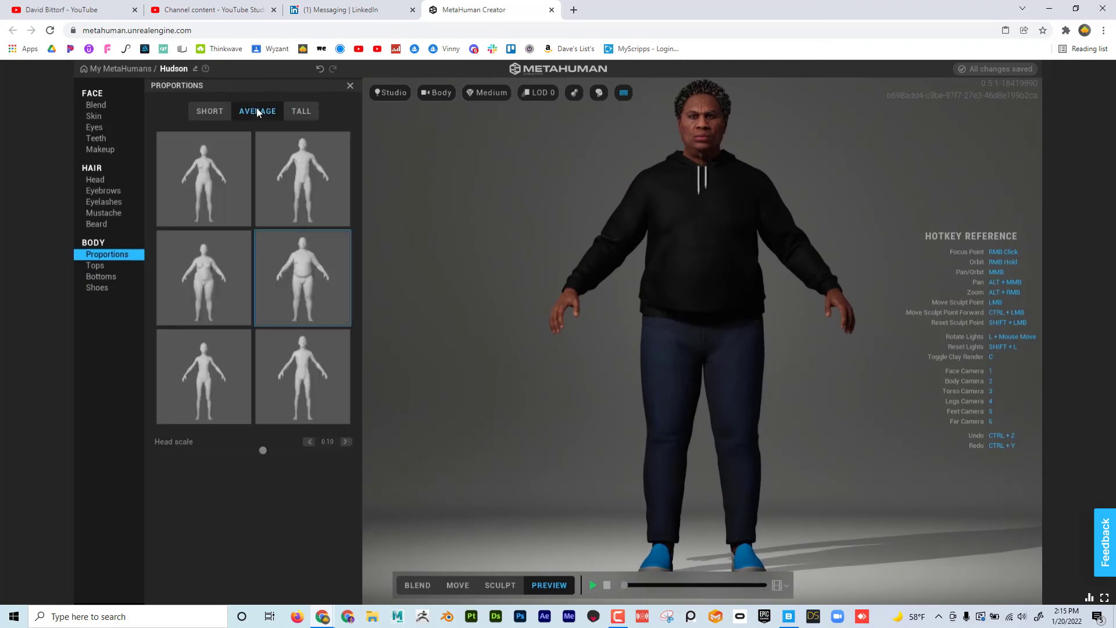
{"action": "left_click", "coordinate": [217, 111]}
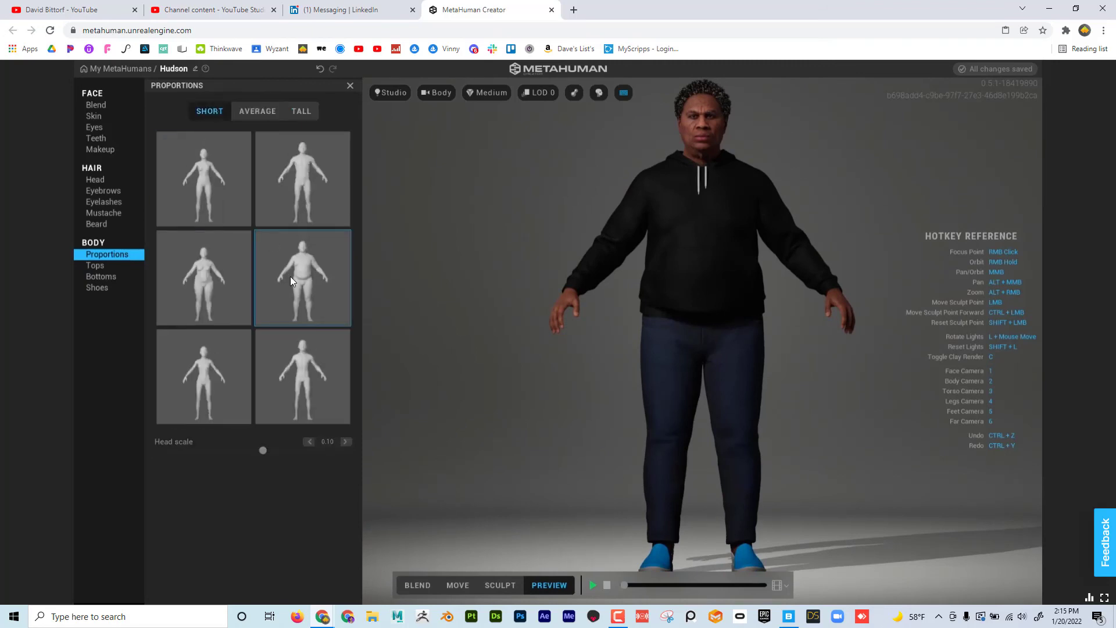
{"action": "left_click", "coordinate": [290, 277]}
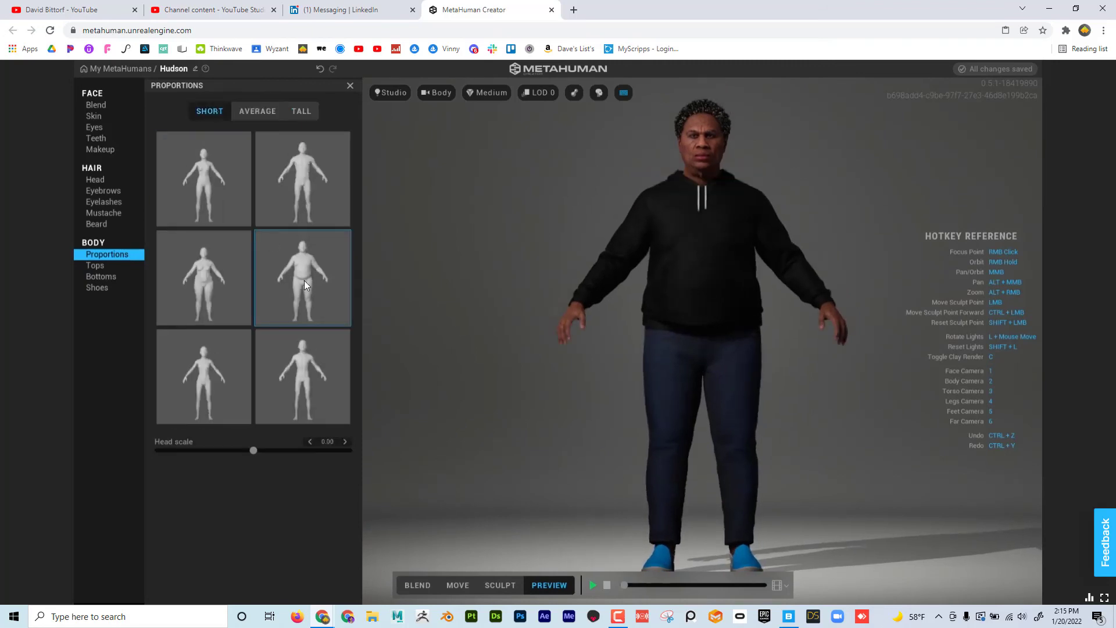
Step: Try the character without a top, in the sweater and in the Button Down Shirt, and reapply the Hoodie
{"action": "left_click", "coordinate": [106, 267]}
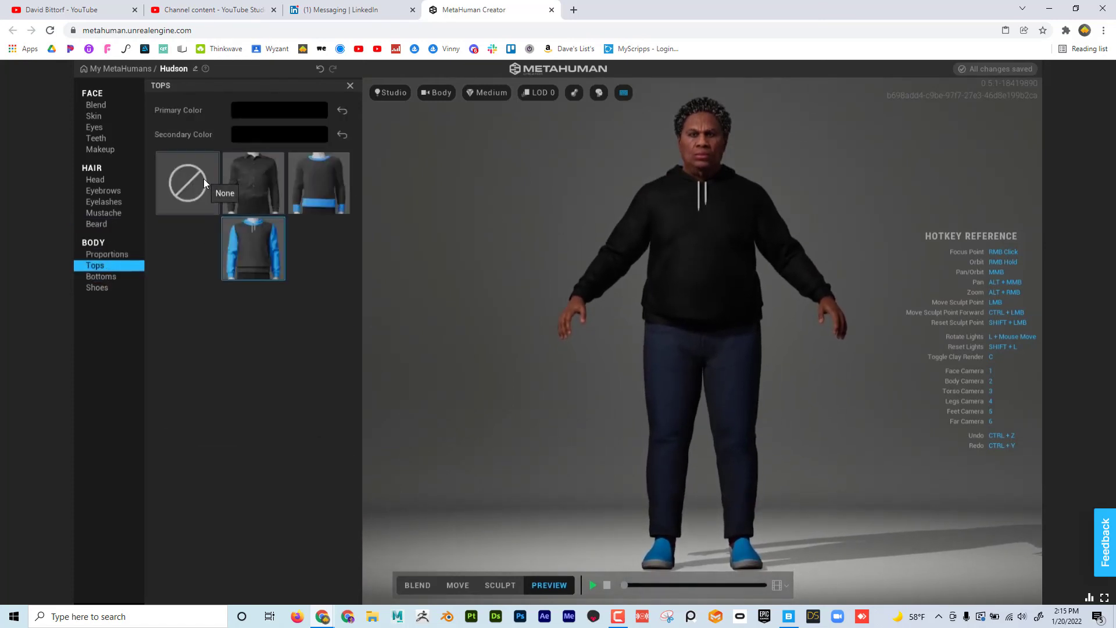
{"action": "left_click", "coordinate": [203, 182]}
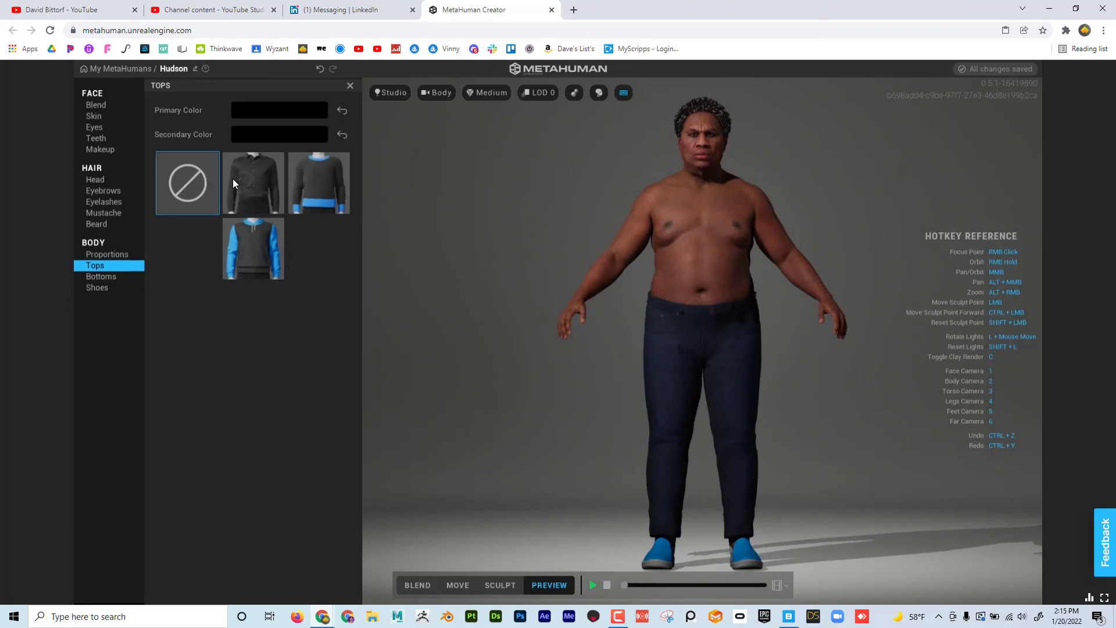
{"action": "left_click", "coordinate": [263, 246]}
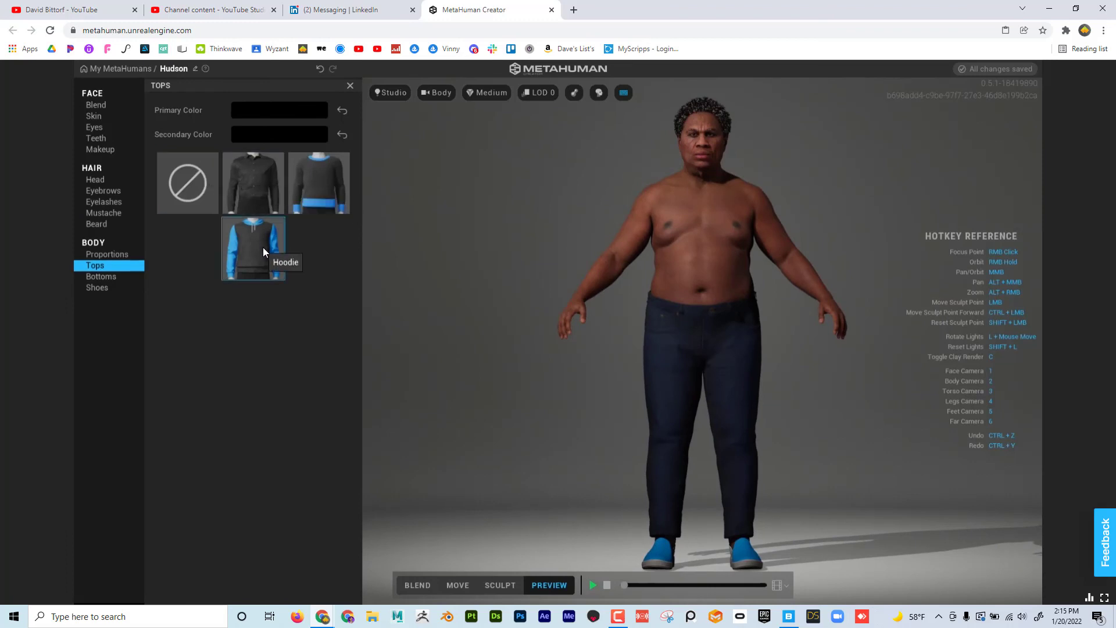
{"action": "left_click", "coordinate": [331, 197]}
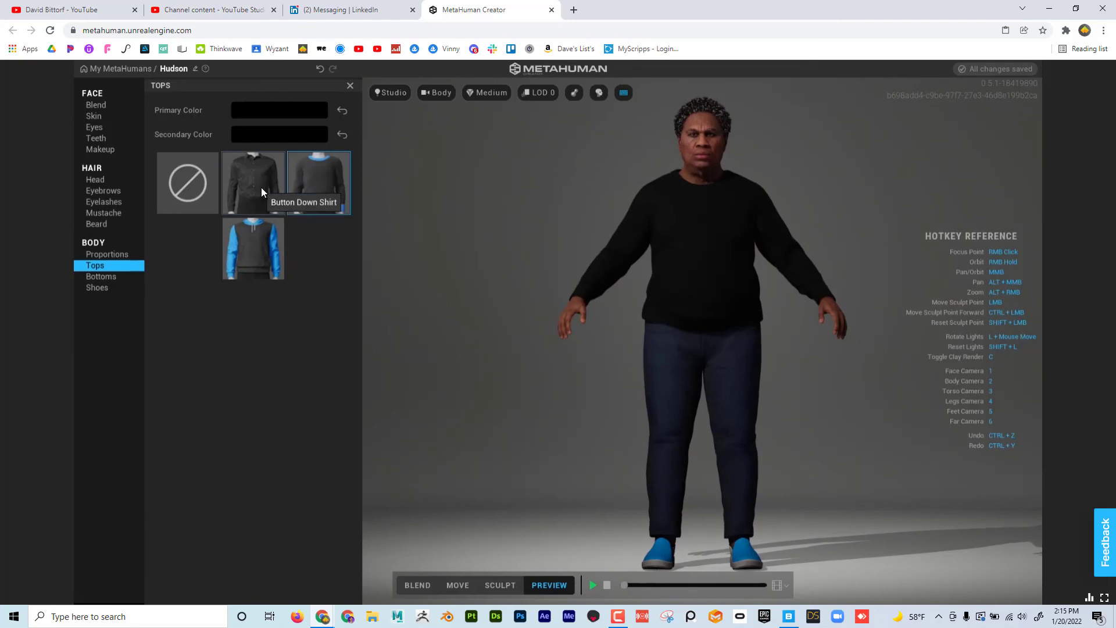
{"action": "left_click", "coordinate": [262, 188]}
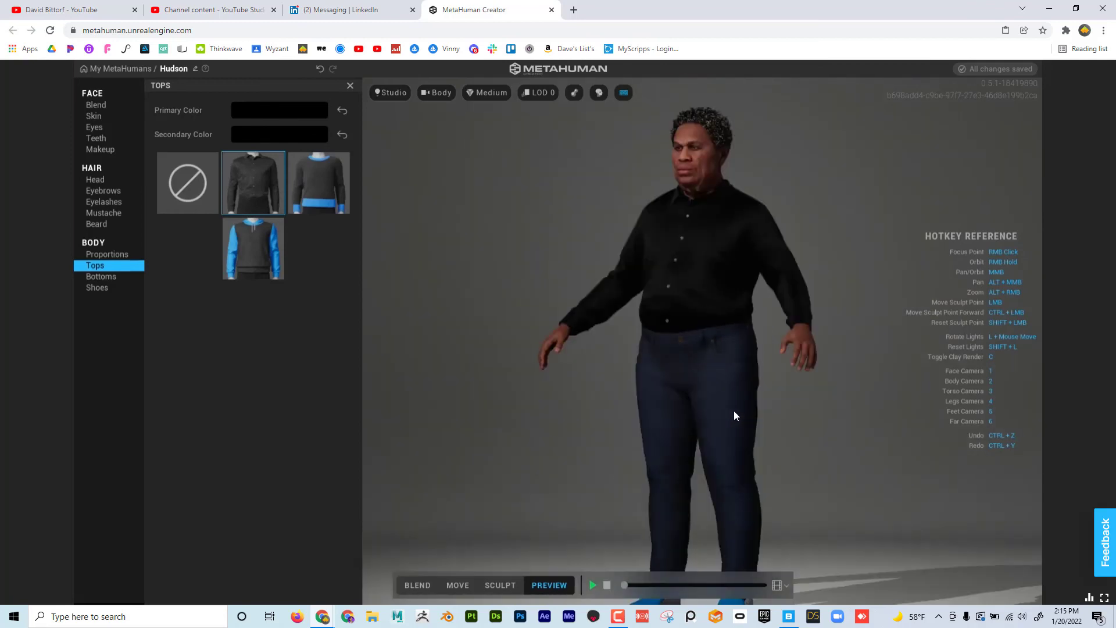
{"action": "left_click", "coordinate": [263, 263]}
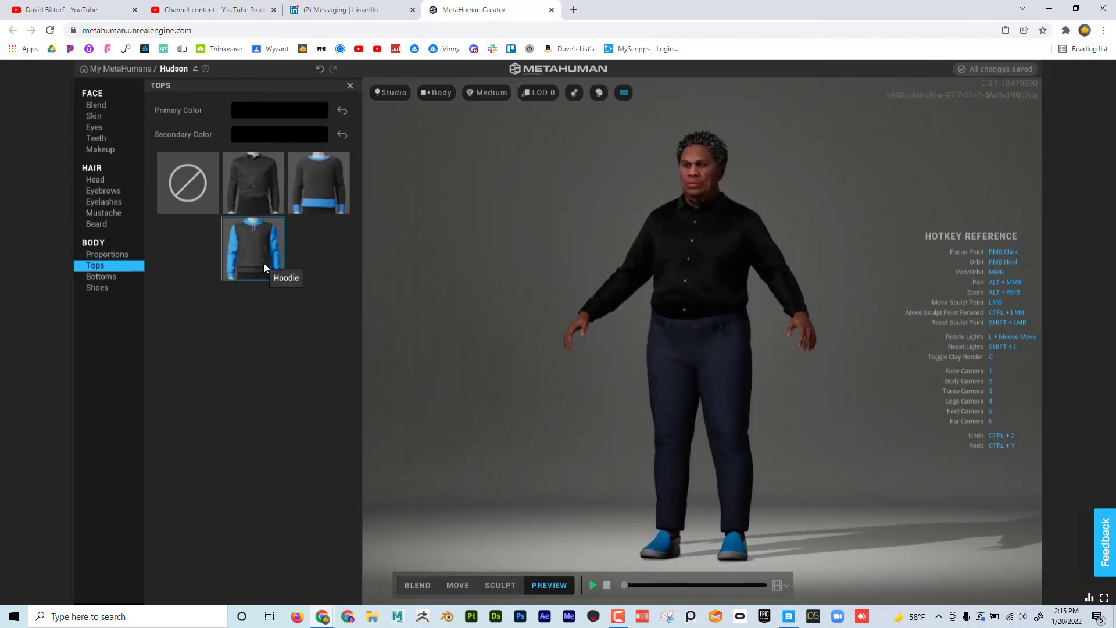
Step: Try Shorts and Slacks as the character's bottoms, and reapply the Jeans
{"action": "left_click", "coordinate": [108, 278]}
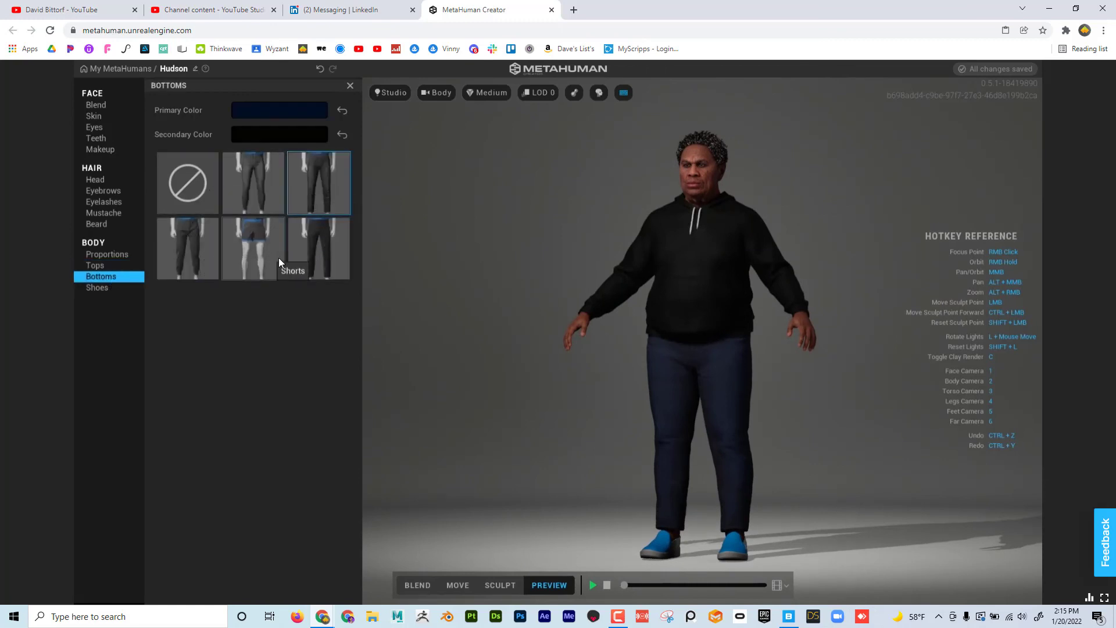
{"action": "left_click", "coordinate": [261, 248]}
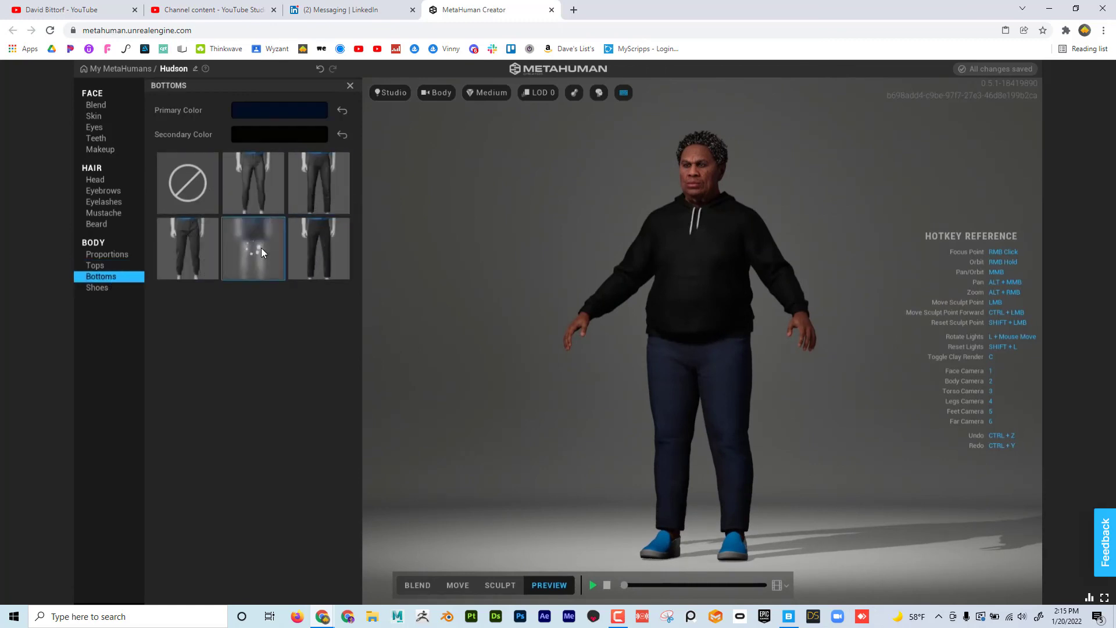
{"action": "left_click", "coordinate": [310, 249]}
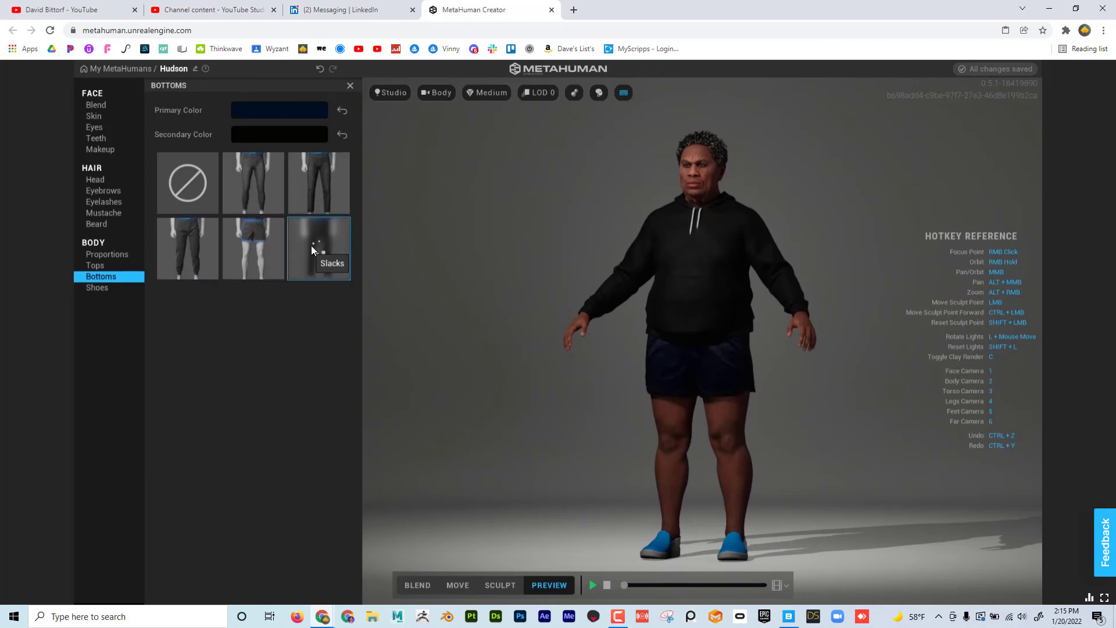
{"action": "left_click", "coordinate": [323, 186]}
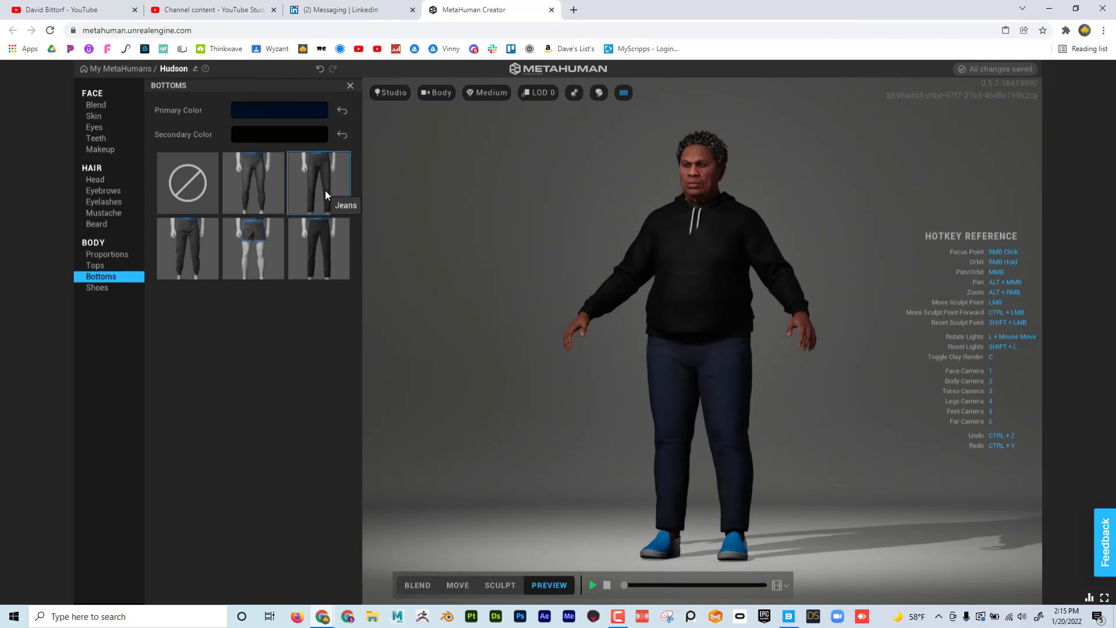
Step: Replace the character's slip-on shoes with Boots
{"action": "left_click", "coordinate": [110, 285]}
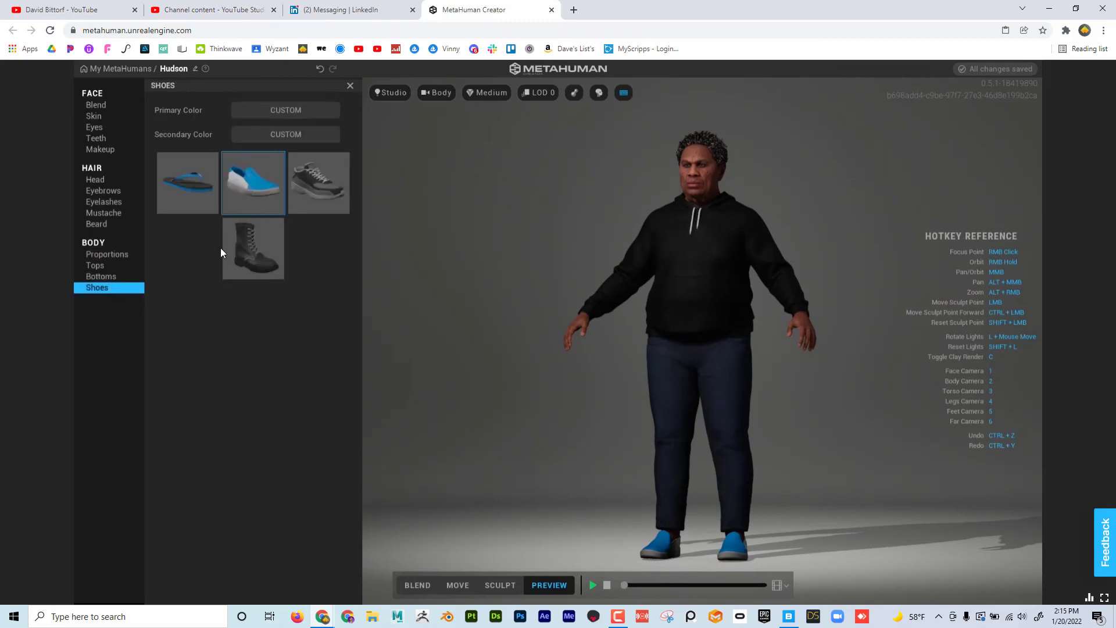
{"action": "left_click", "coordinate": [256, 248]}
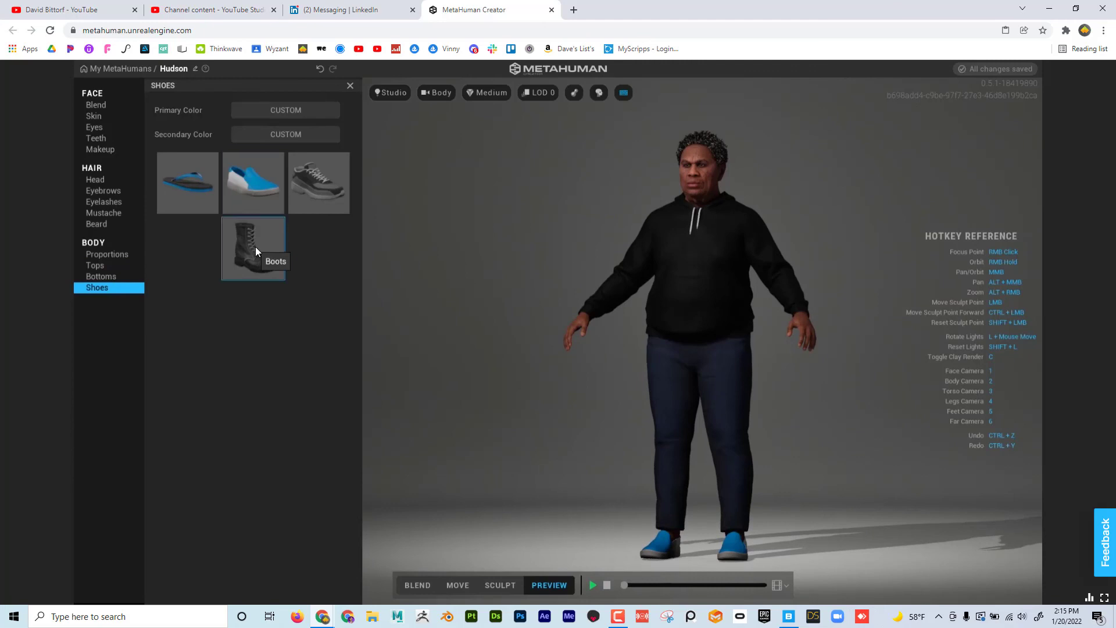
{"action": "right_click_drag", "start_coordinate": [623, 399], "coordinate": [659, 333]}
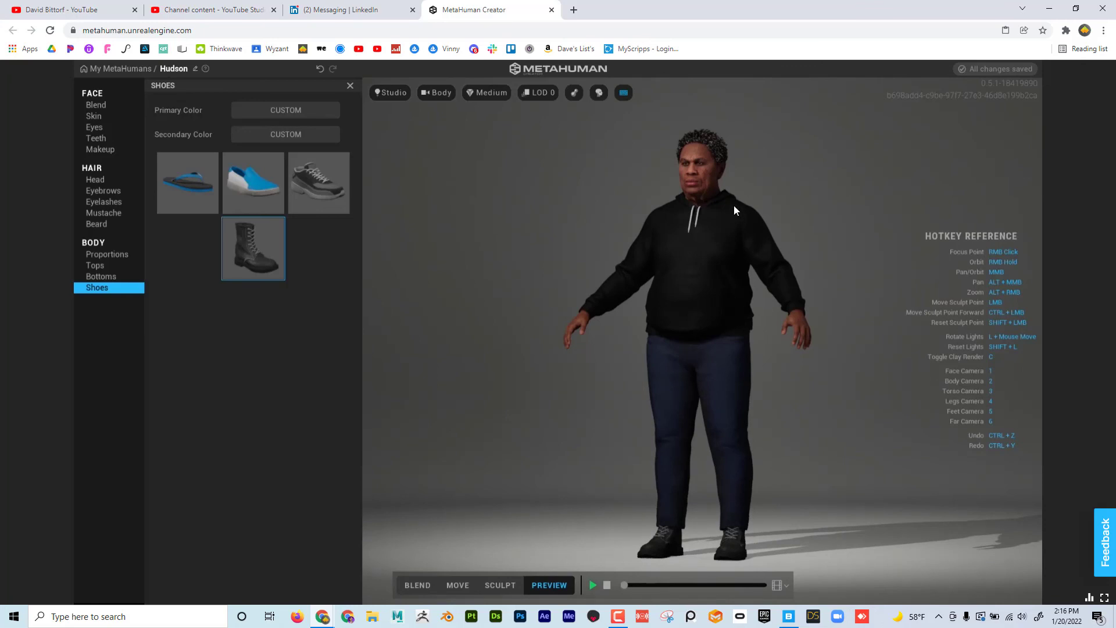
Step: Return to the face close-up and pull the ears outward from the head in Move mode
{"action": "left_click", "coordinate": [110, 108]}
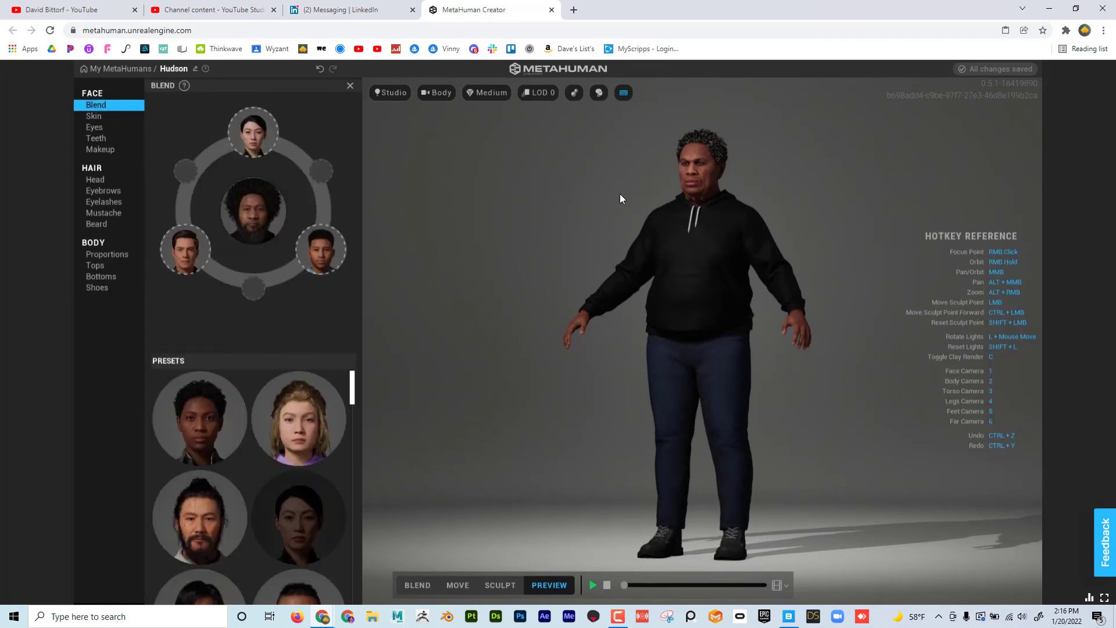
{"action": "scroll", "coordinate": [620, 186], "scroll_direction": "up", "scroll_amount": 5}
{"action": "scroll", "coordinate": [923, 413], "scroll_direction": "down", "scroll_amount": 2}
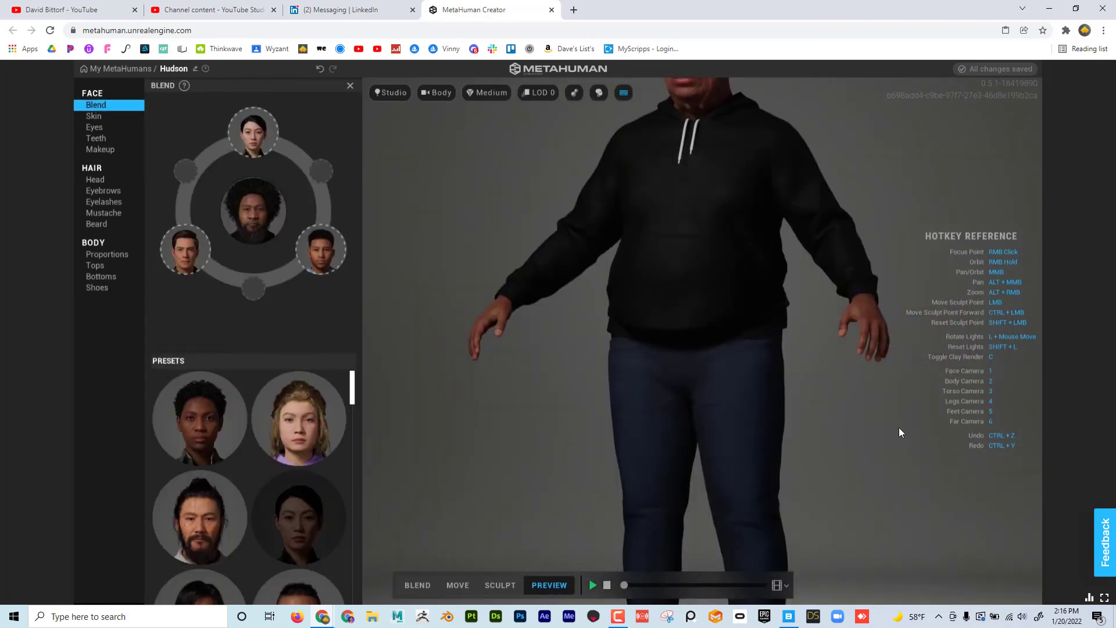
{"action": "key", "text": "1"}
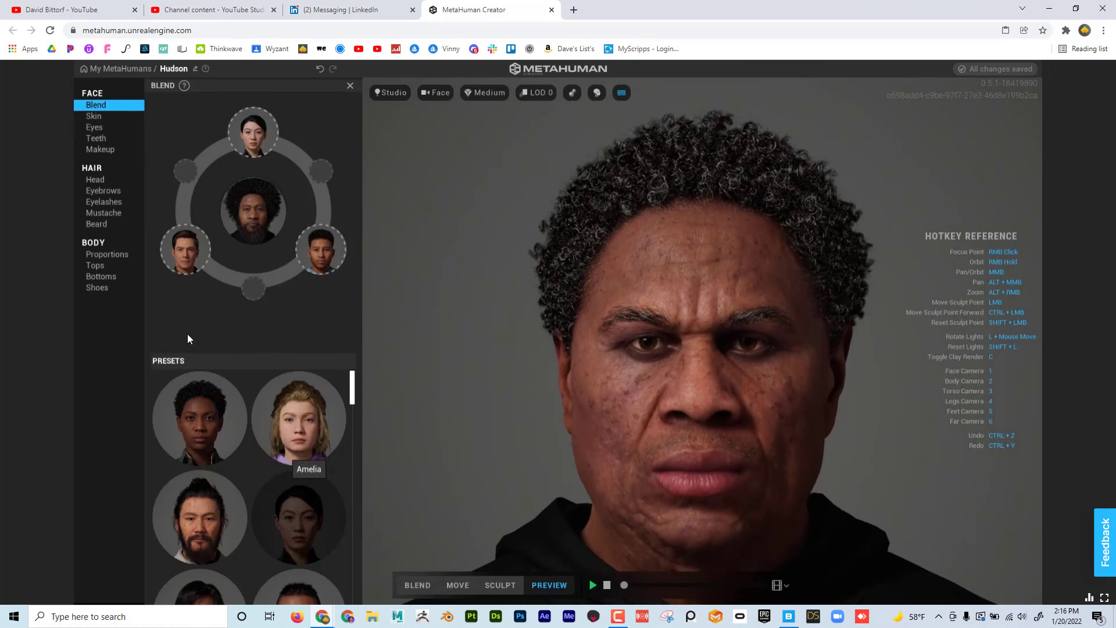
{"action": "left_click", "coordinate": [462, 586]}
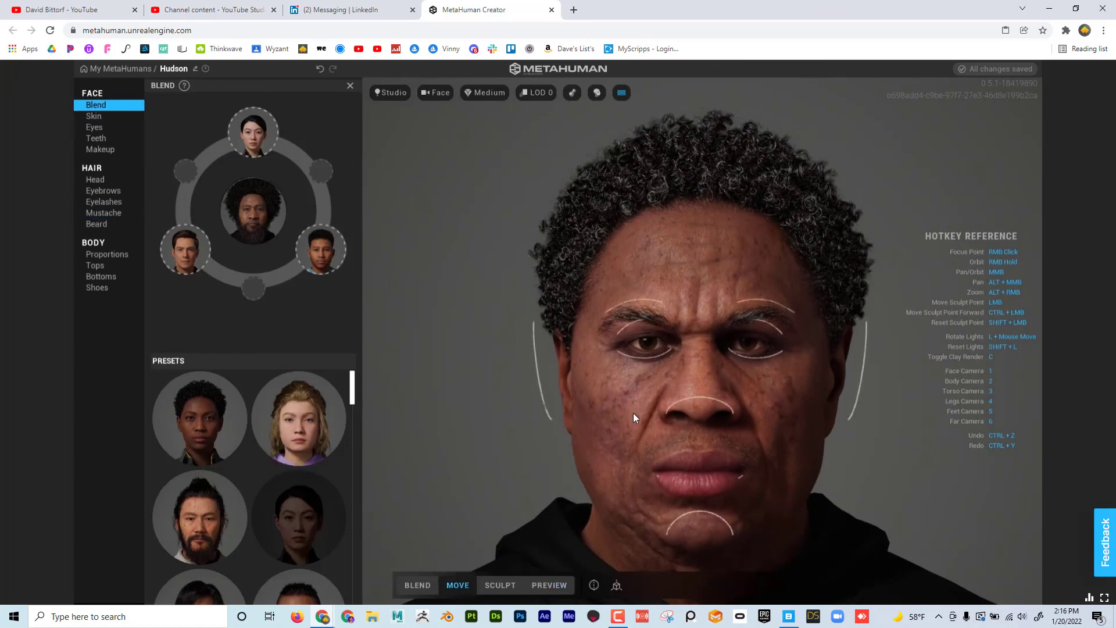
{"action": "right_click_drag", "start_coordinate": [453, 385], "coordinate": [566, 384]}
{"action": "left_click_drag", "start_coordinate": [551, 369], "coordinate": [408, 358]}
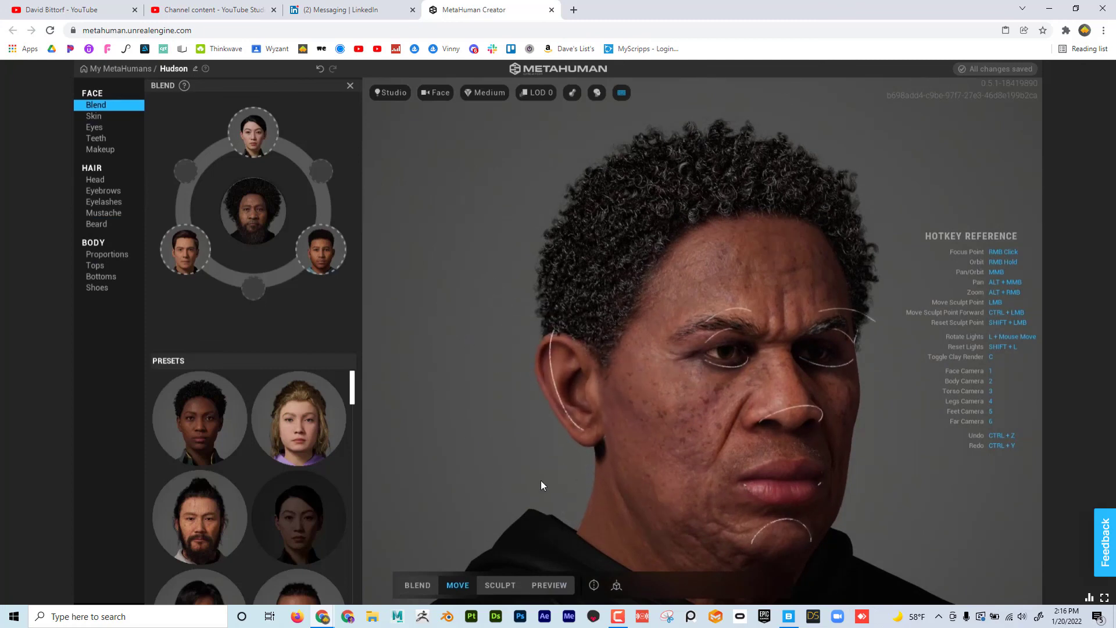
Step: Show the sculpt points, examine the face from its other side, and open the skin settings
{"action": "left_click", "coordinate": [503, 587]}
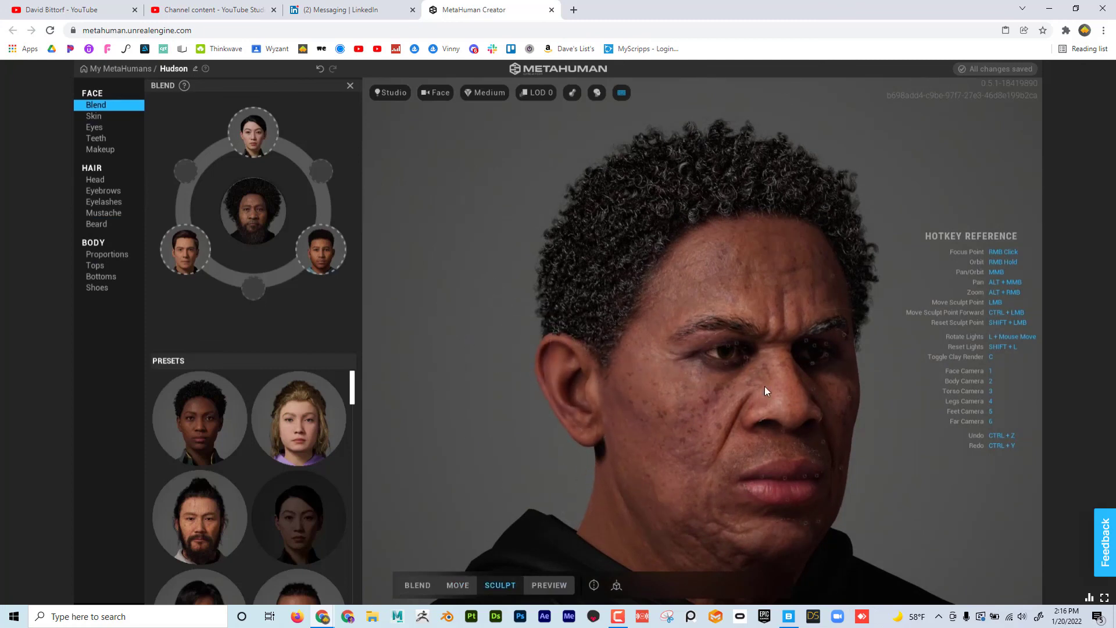
{"action": "right_click_drag", "start_coordinate": [894, 410], "coordinate": [676, 367]}
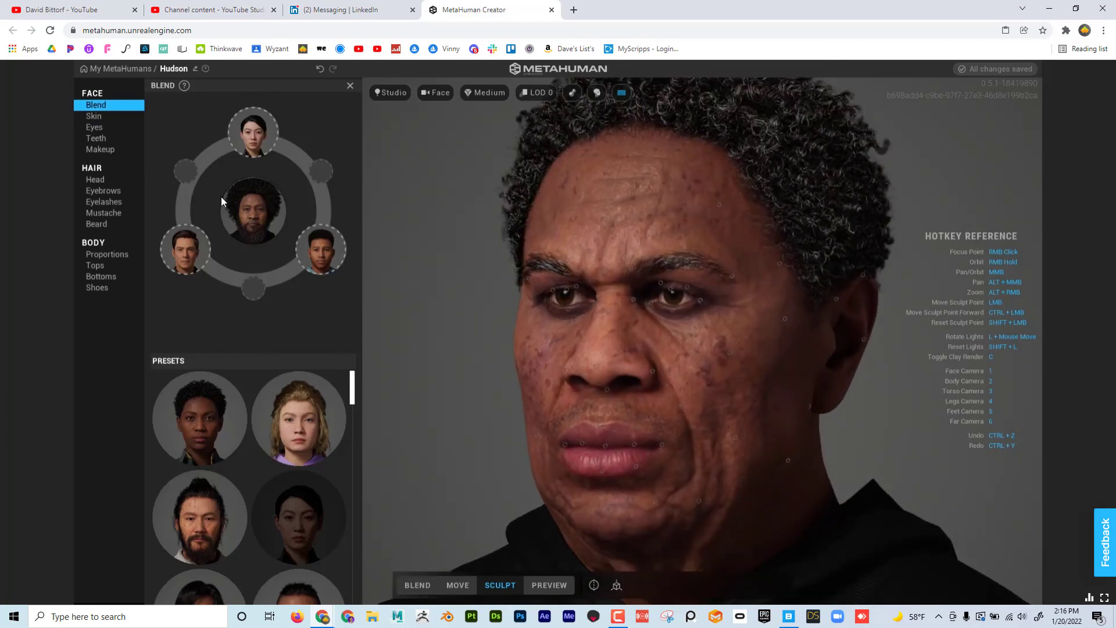
{"action": "left_click", "coordinate": [104, 116]}
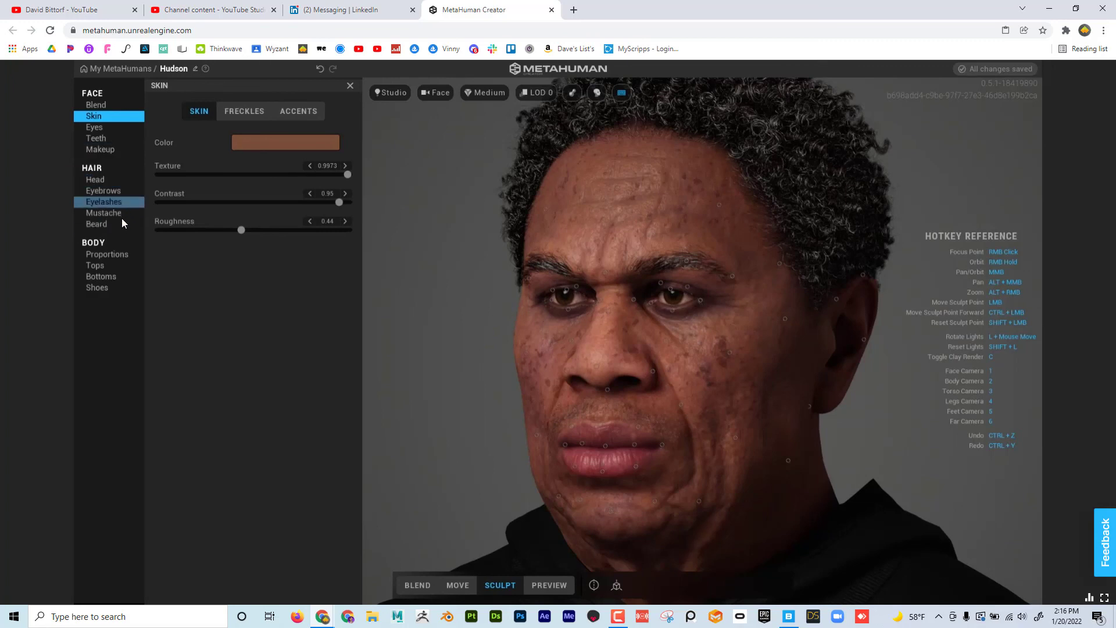
{"action": "scroll", "coordinate": [411, 255], "scroll_direction": "down", "scroll_amount": 1}
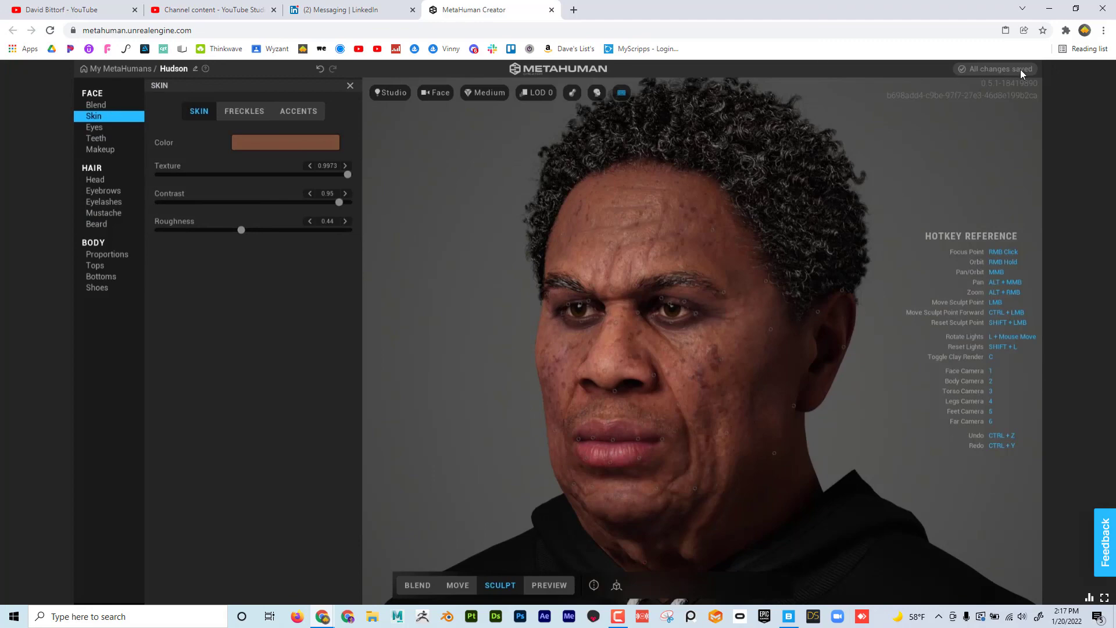
Step: Return to My MetaHumans, look through the saved characters and inspect the newly edited Hudson from an angle
{"action": "left_click", "coordinate": [135, 69]}
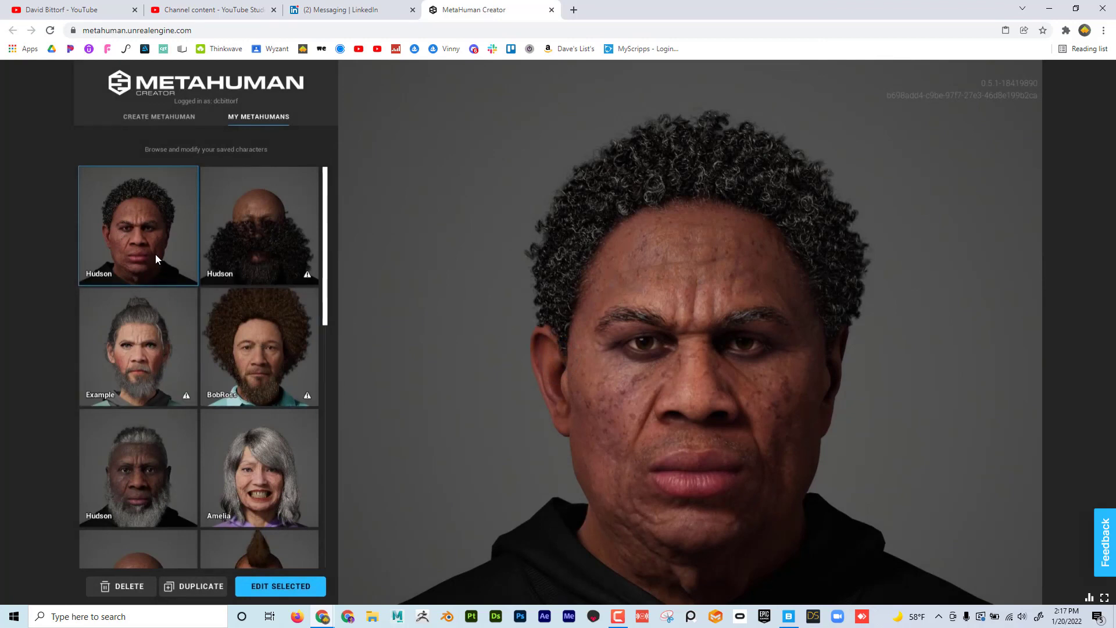
{"action": "scroll", "coordinate": [278, 326], "scroll_direction": "down", "scroll_amount": 3}
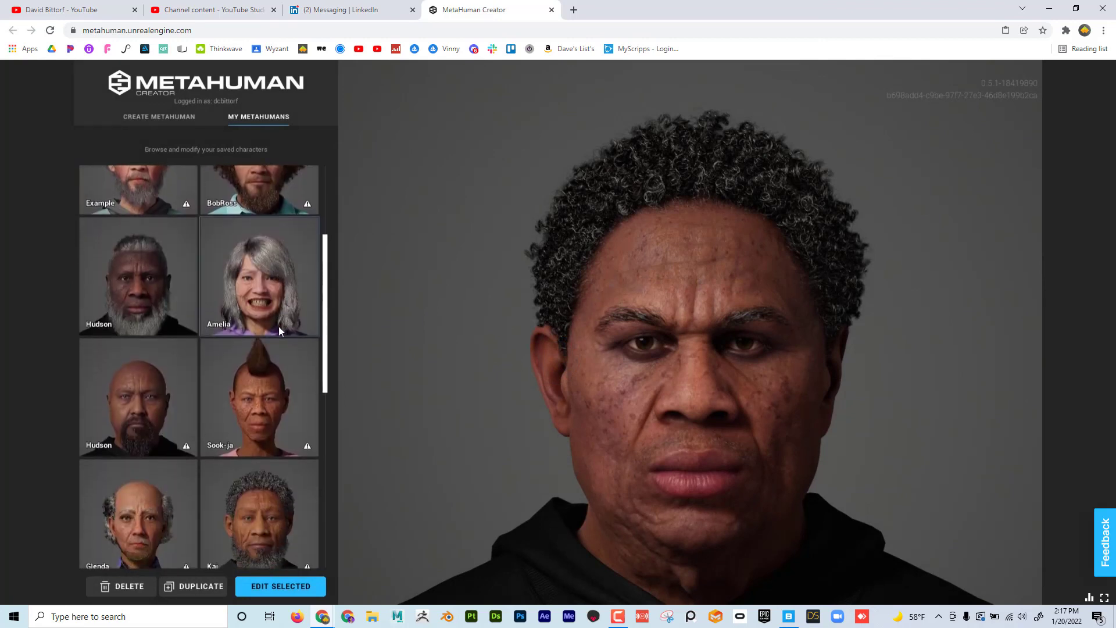
{"action": "scroll", "coordinate": [278, 326], "scroll_direction": "down", "scroll_amount": 2}
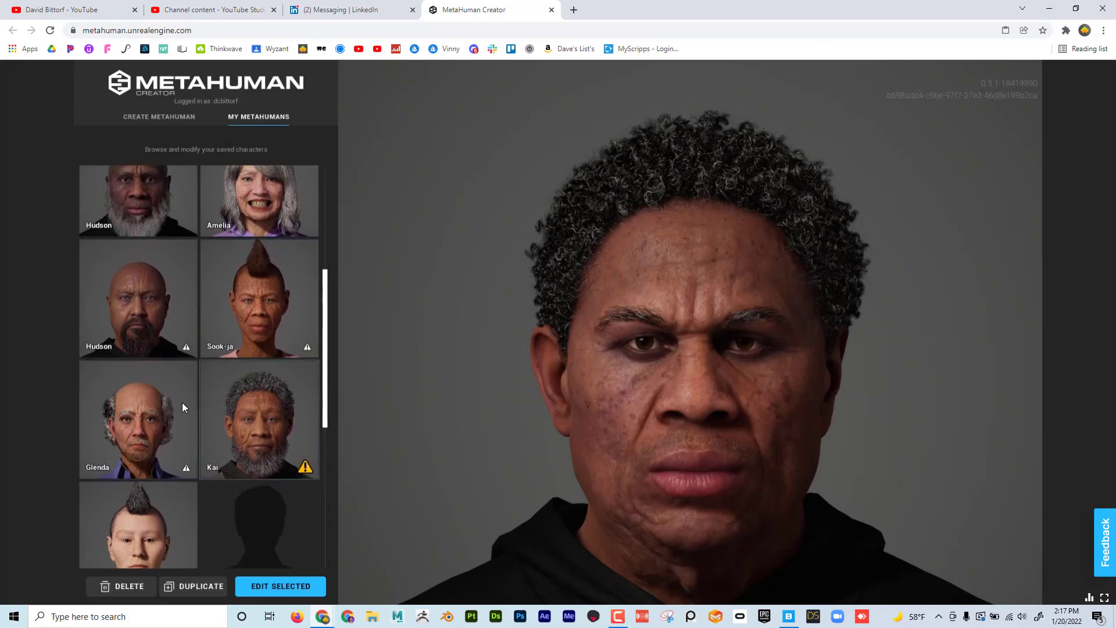
{"action": "scroll", "coordinate": [191, 440], "scroll_direction": "up", "scroll_amount": 5}
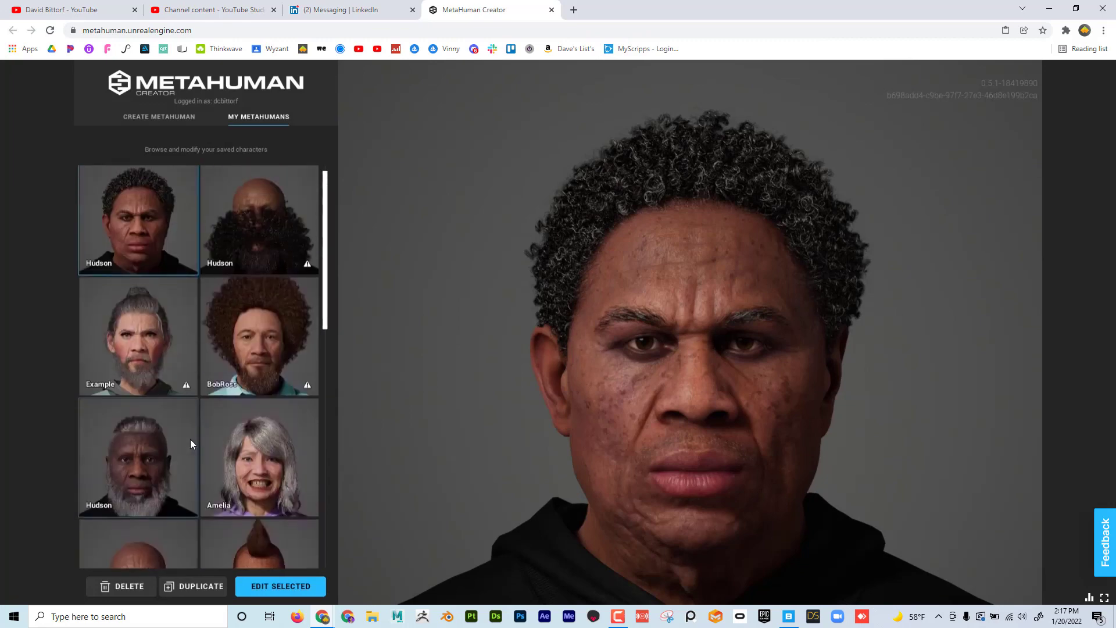
{"action": "left_click_drag", "start_coordinate": [485, 382], "coordinate": [529, 335]}
{"action": "scroll", "coordinate": [529, 336], "scroll_direction": "up", "scroll_amount": 3}
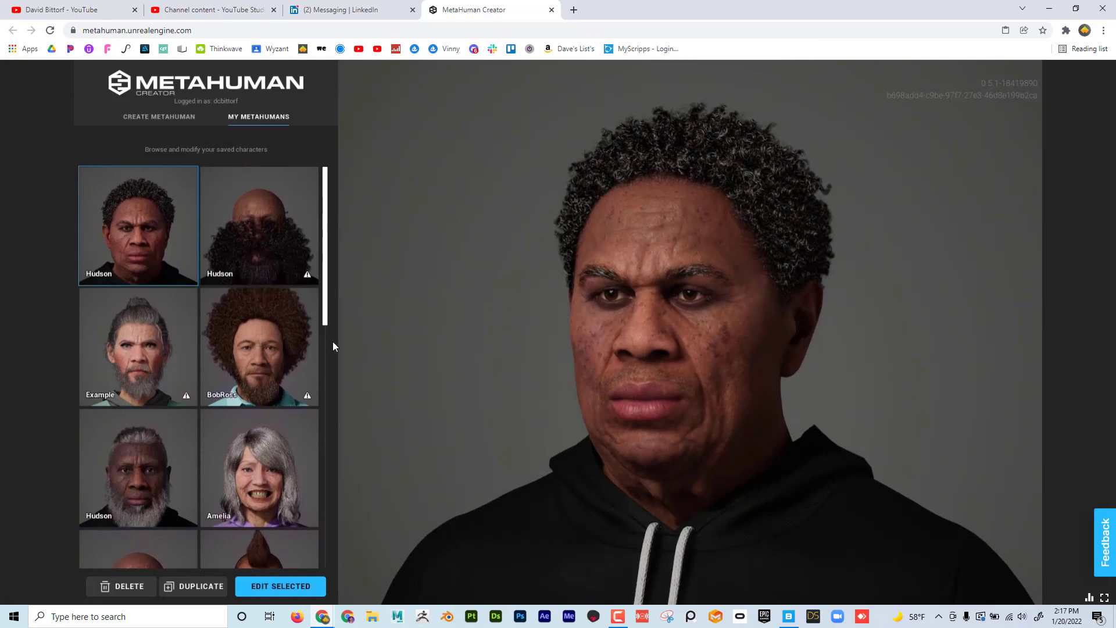
{"action": "scroll", "coordinate": [329, 340], "scroll_direction": "down", "scroll_amount": 4}
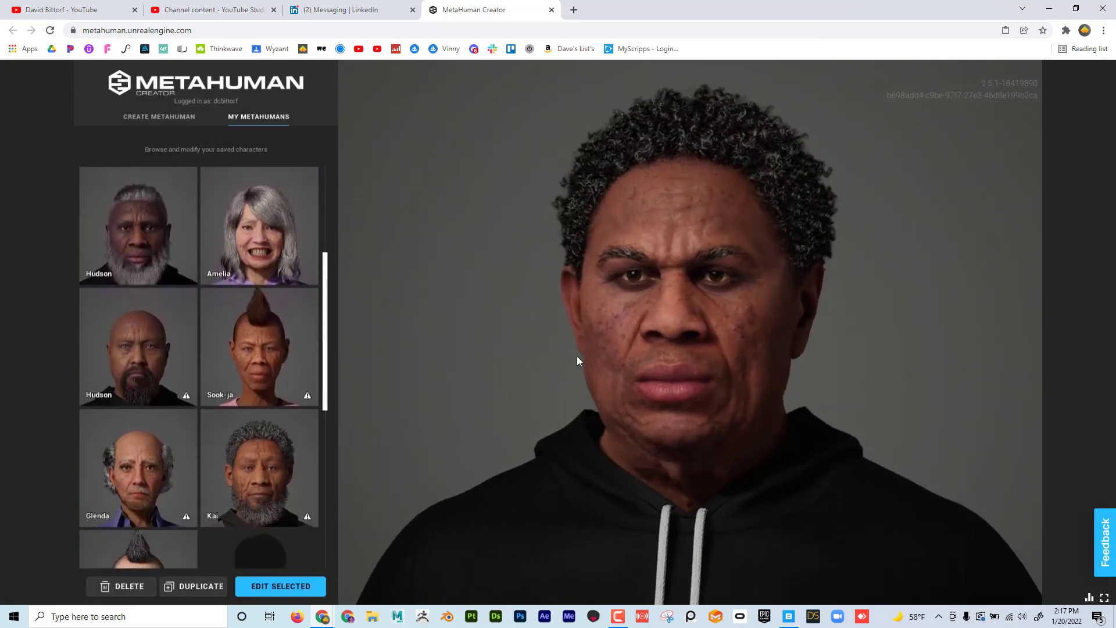